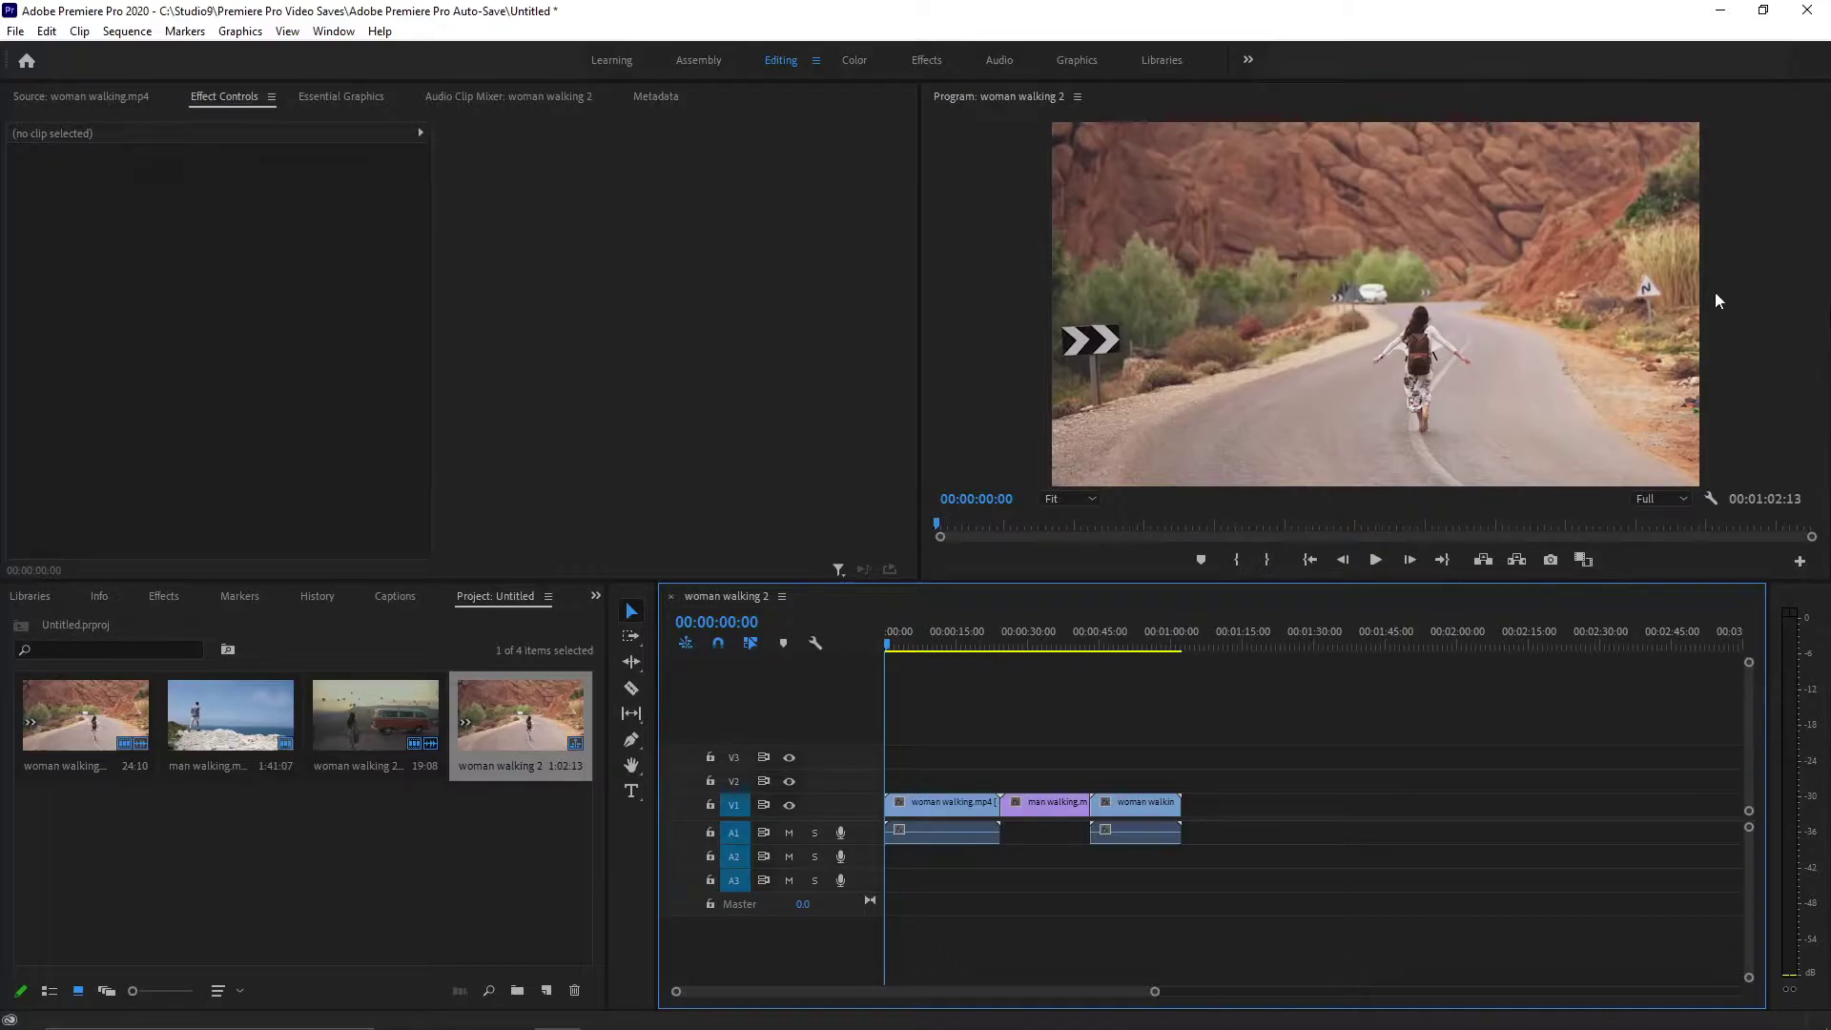
Step: Delete the second and third clips from the sequence, keeping only the first woman walking clip
drag(1038, 849, 1192, 734)
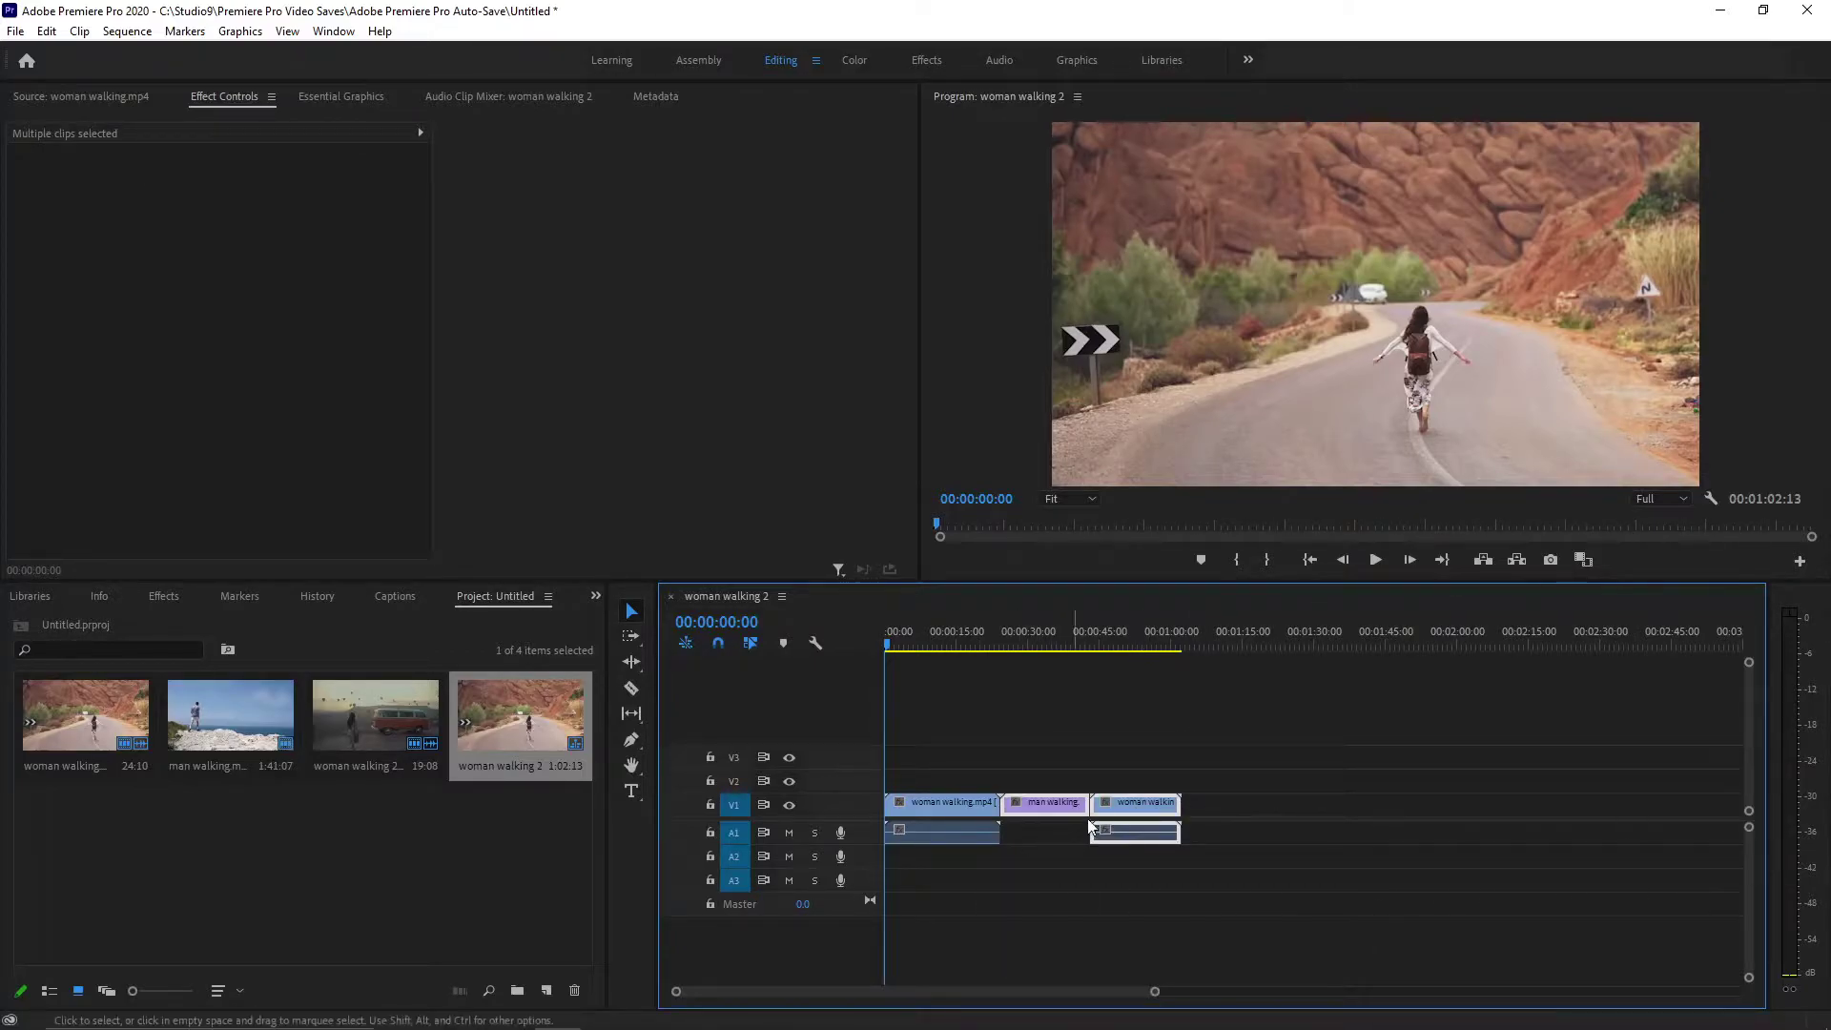
key(Delete)
key(equal)
key(equal)
key(equal)
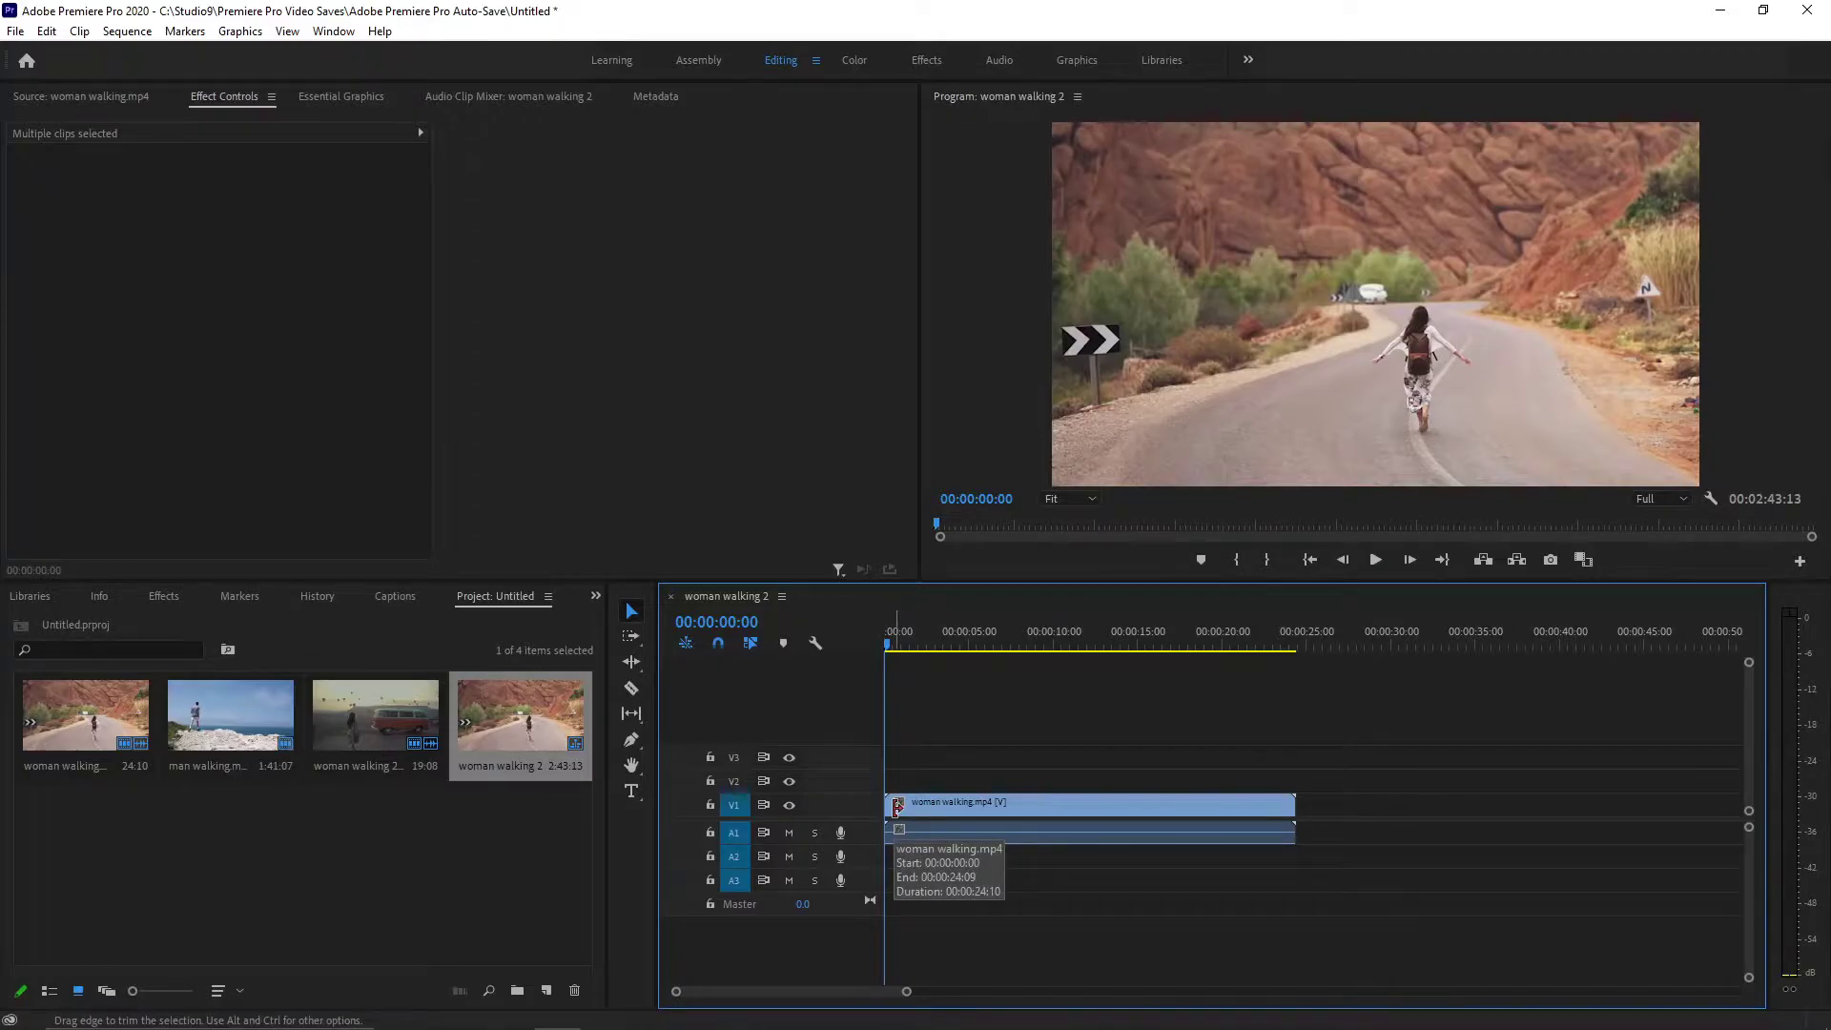
Step: Search the effects for "black" and apply the Black & White video effect to the woman walking clip
click(146, 604)
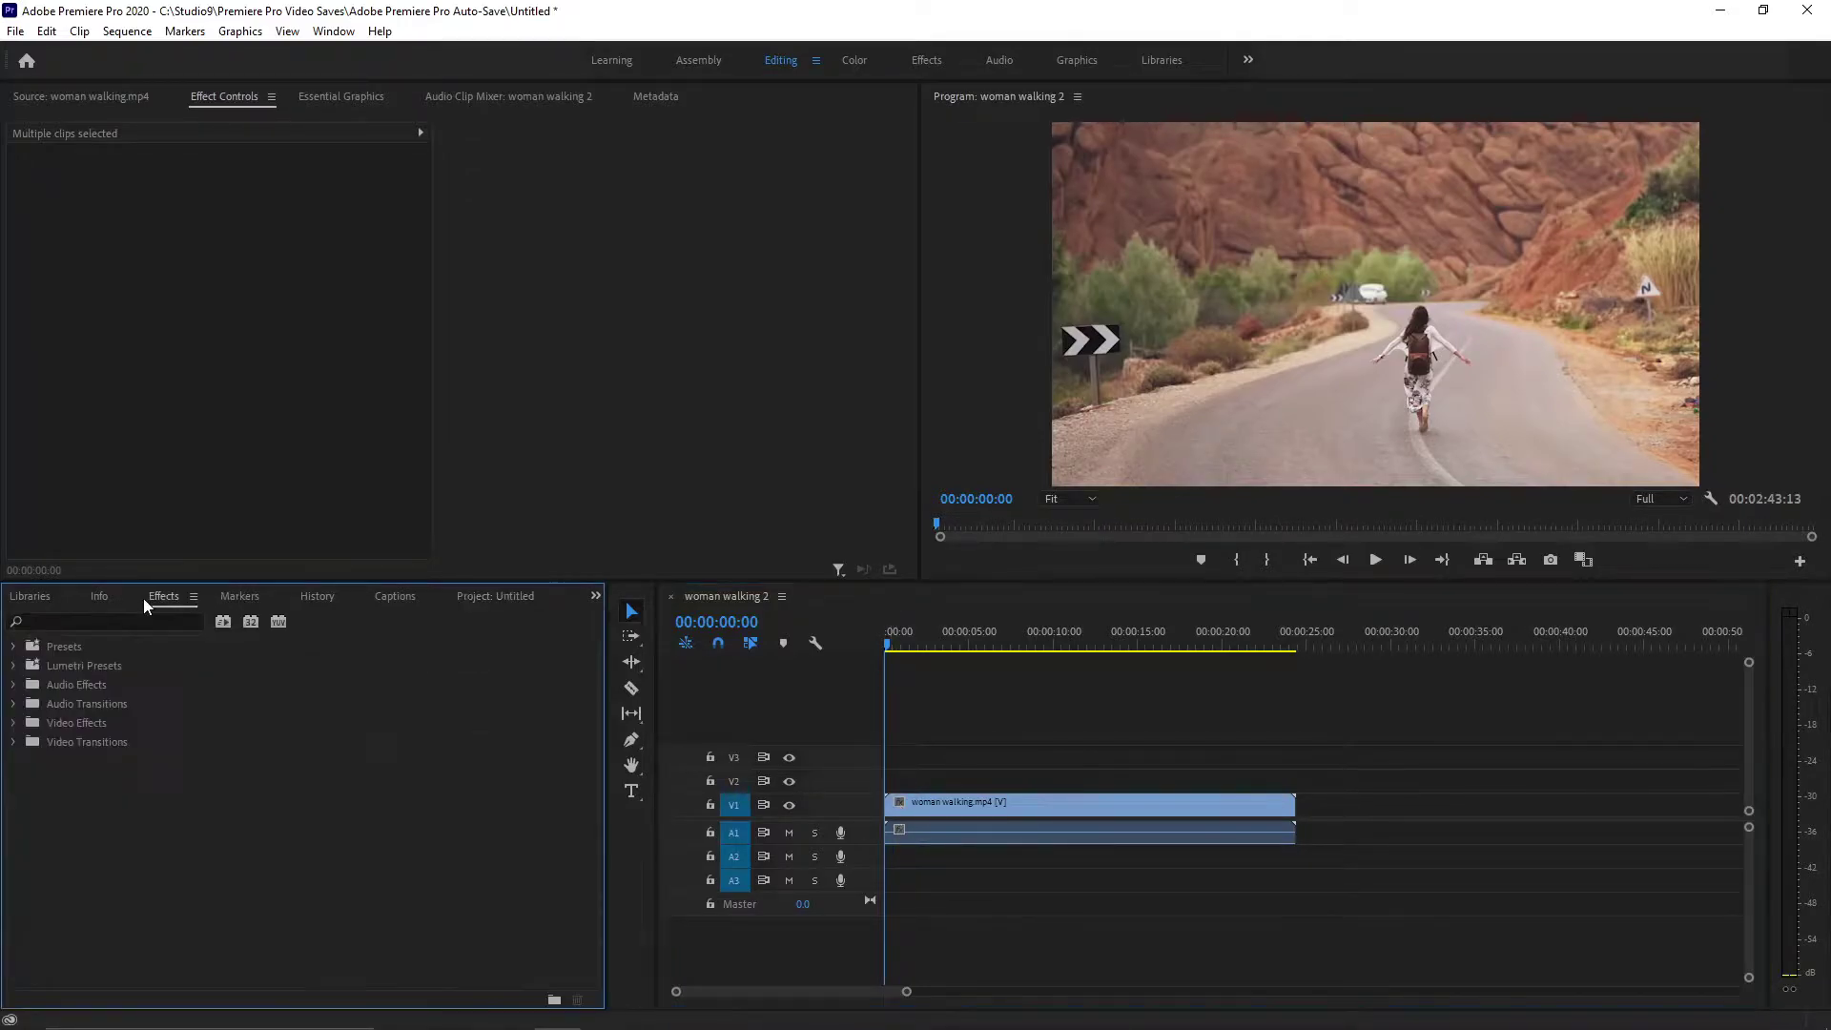
click(931, 65)
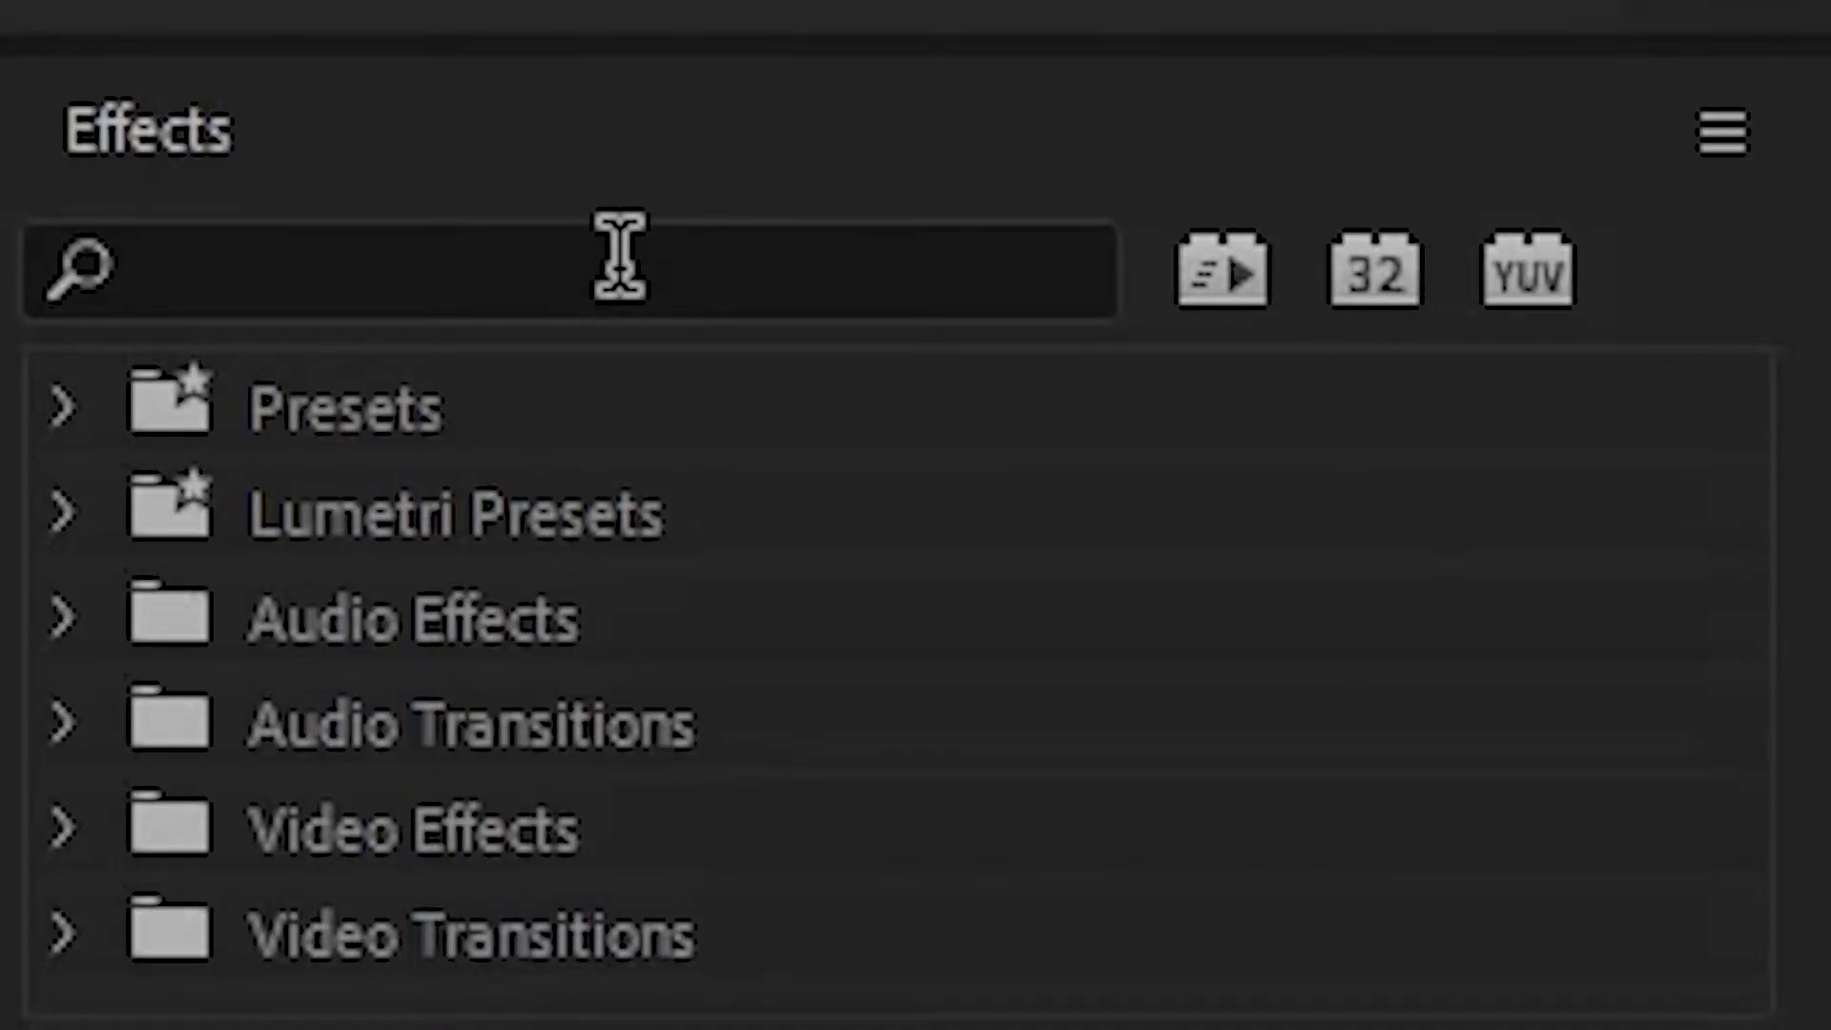
click(620, 256)
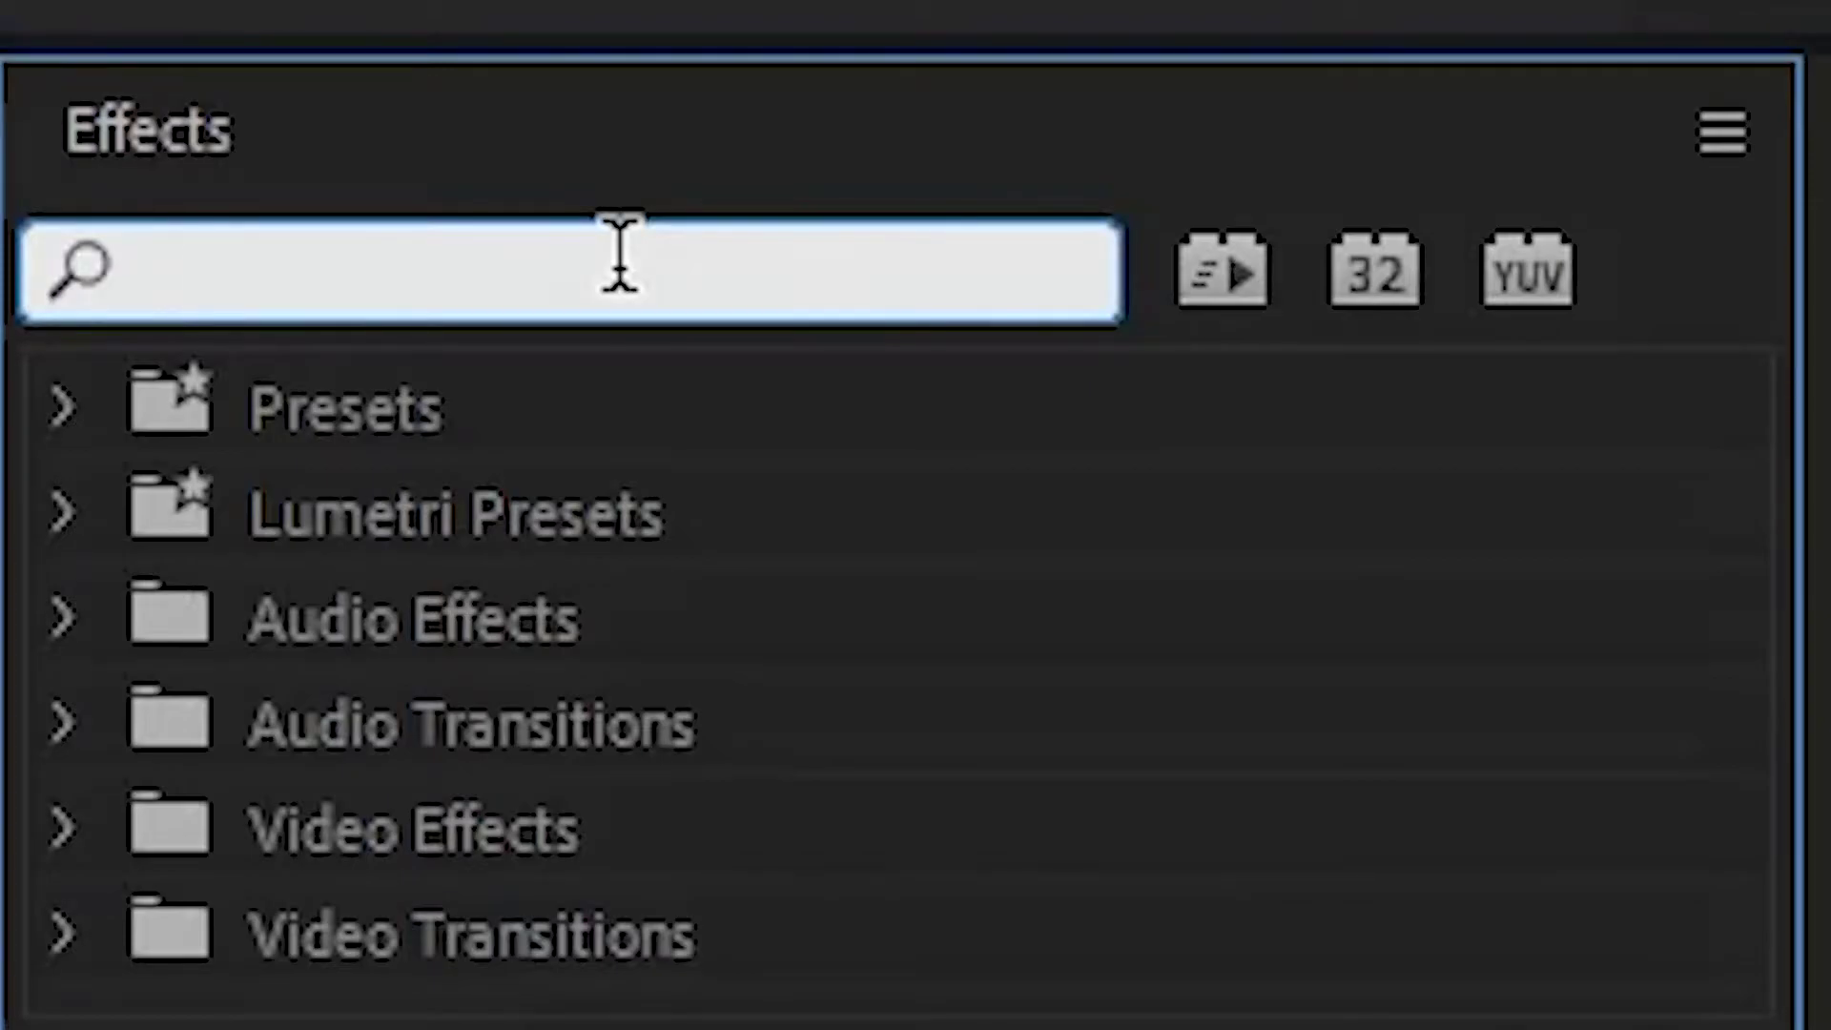
text(black)
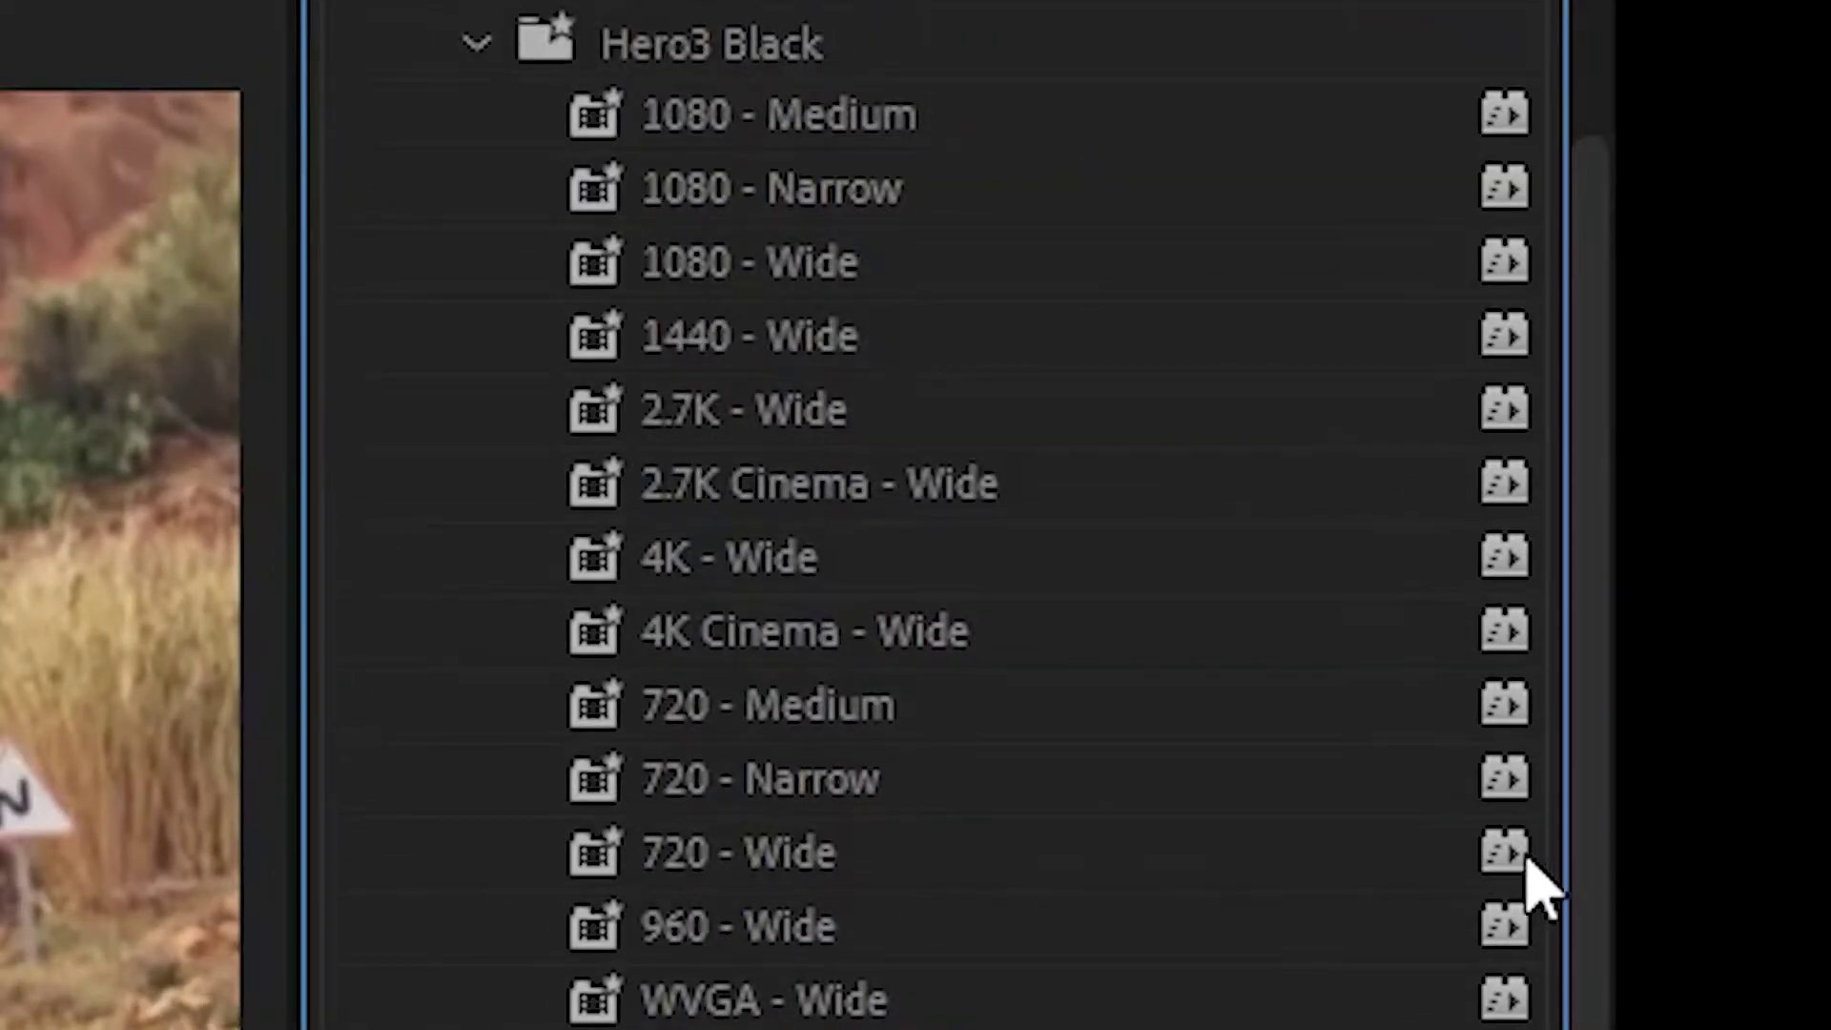
drag(1589, 601, 1593, 993)
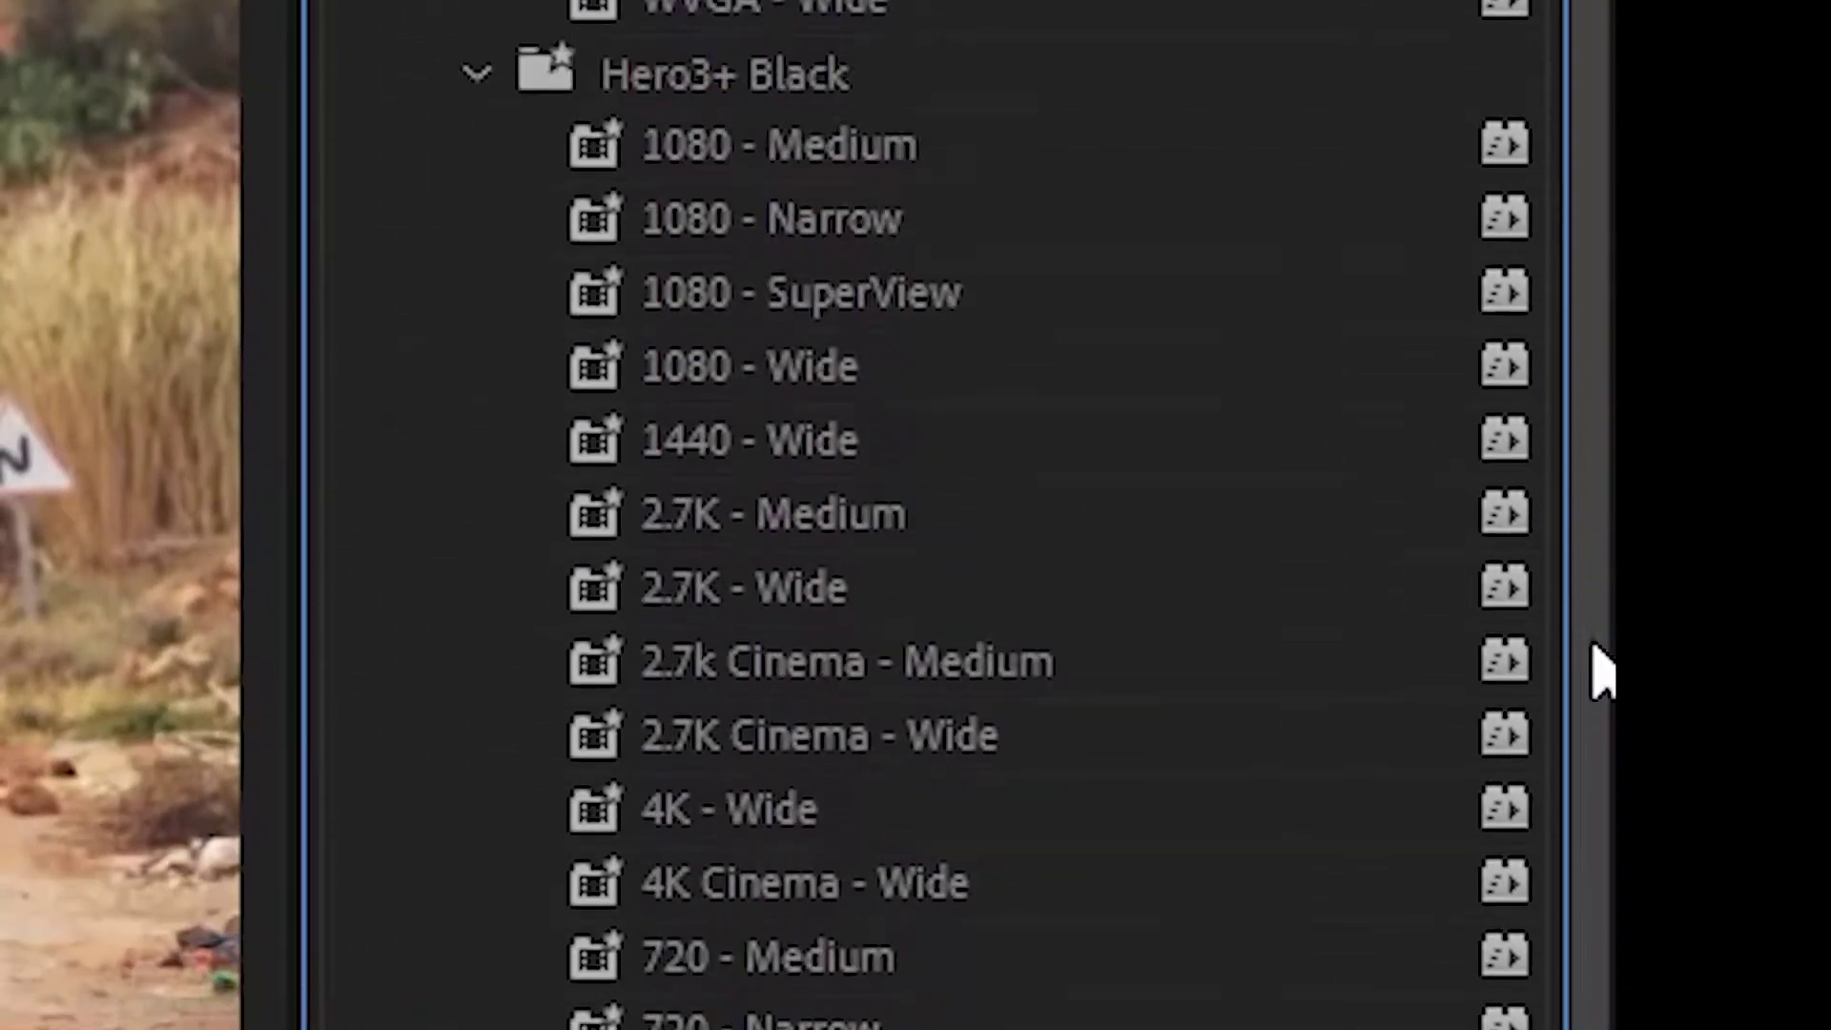
drag(1593, 644, 1602, 1029)
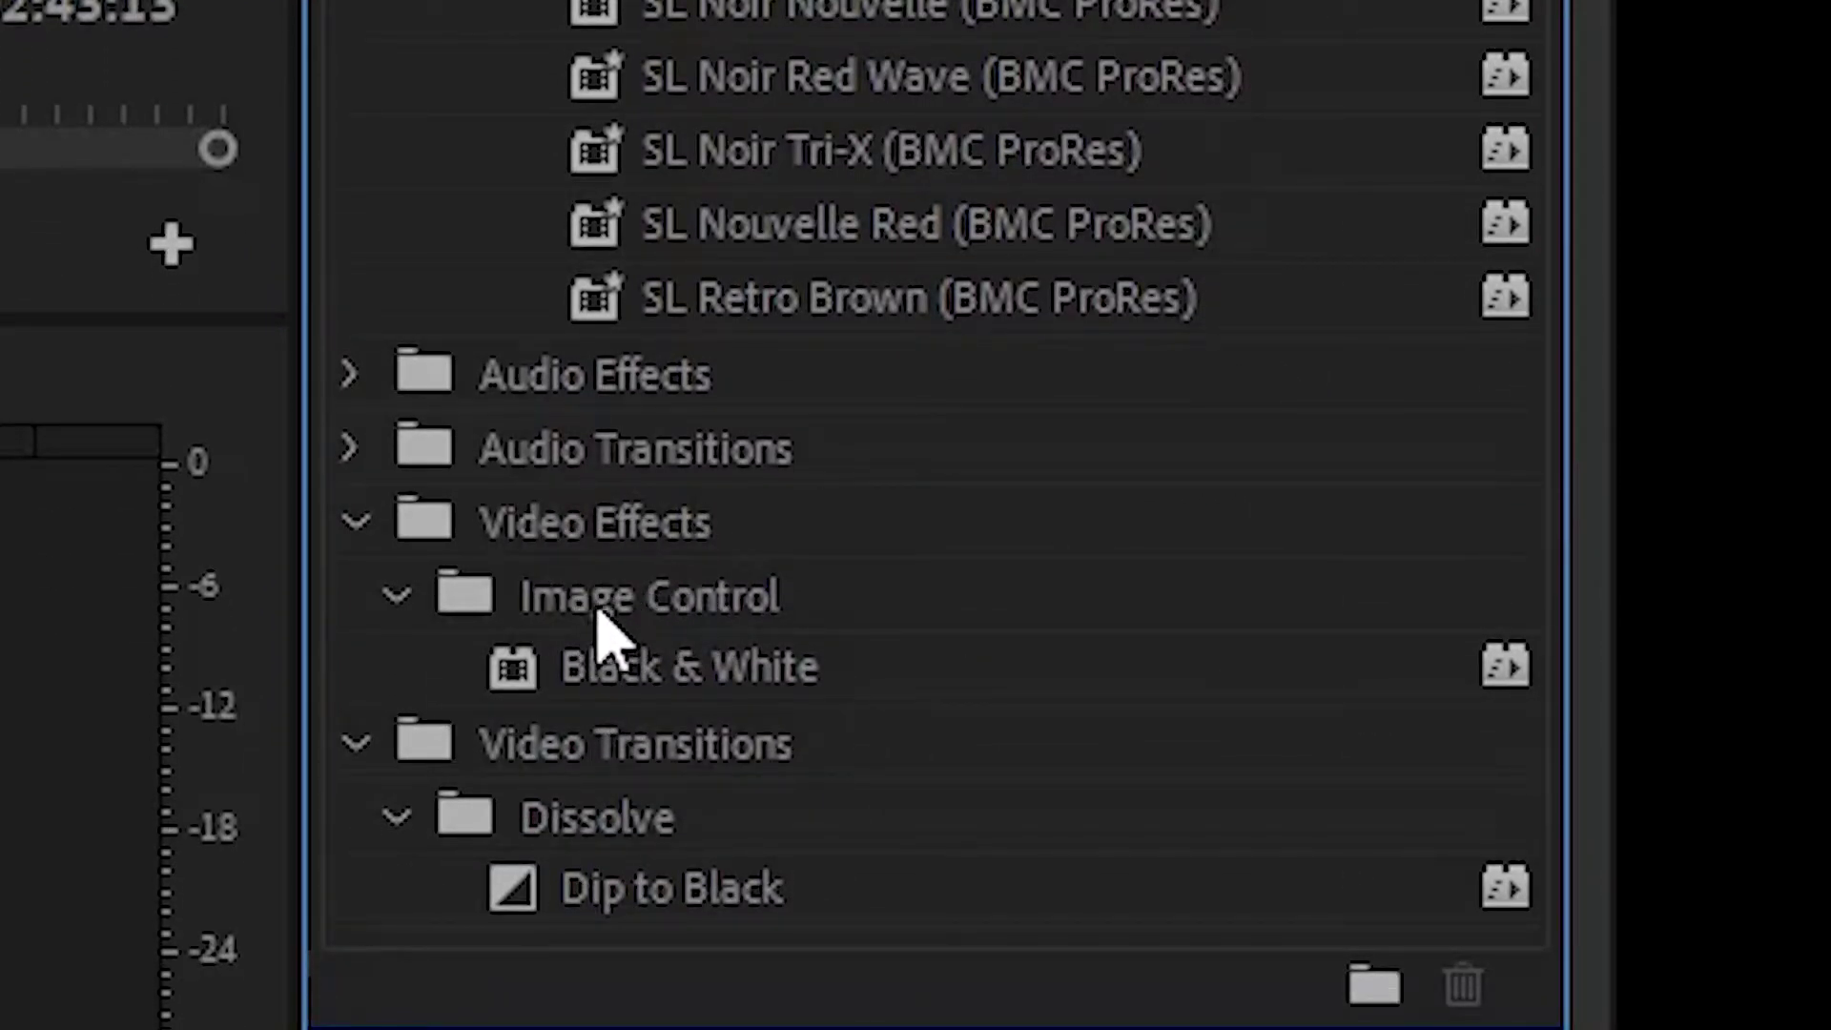
click(667, 667)
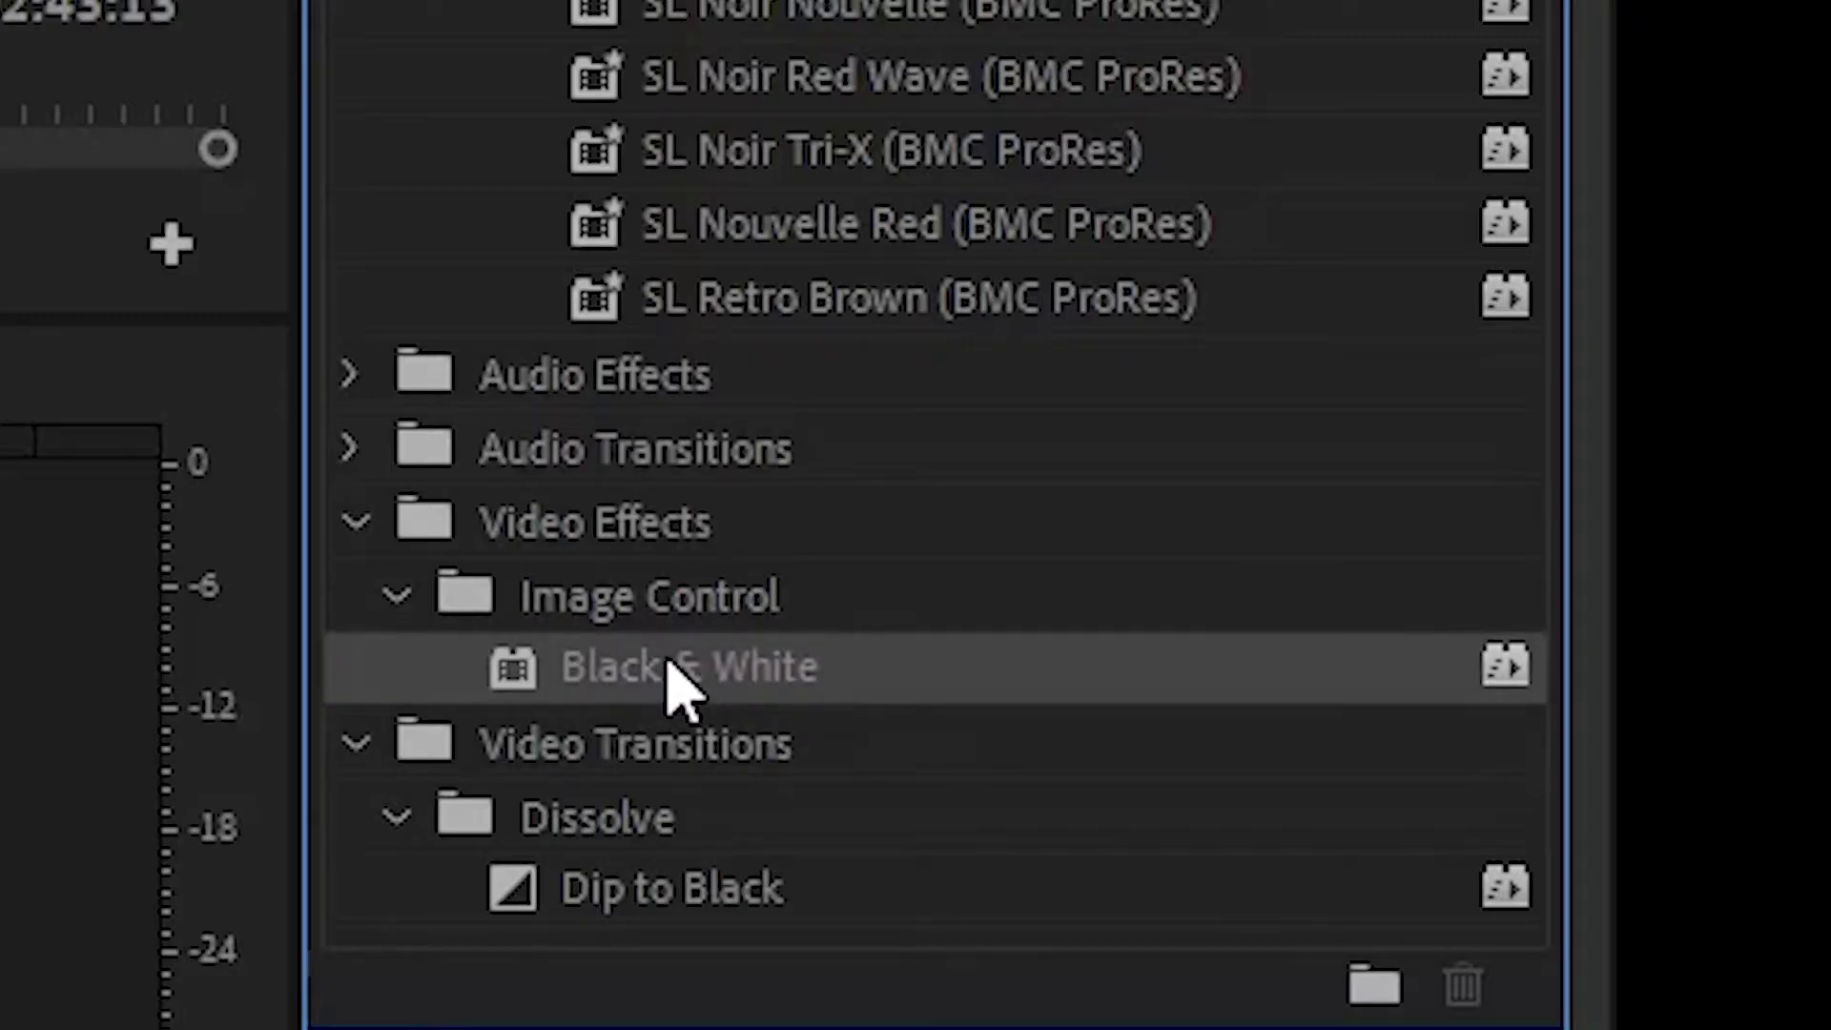
drag(667, 667, 625, 967)
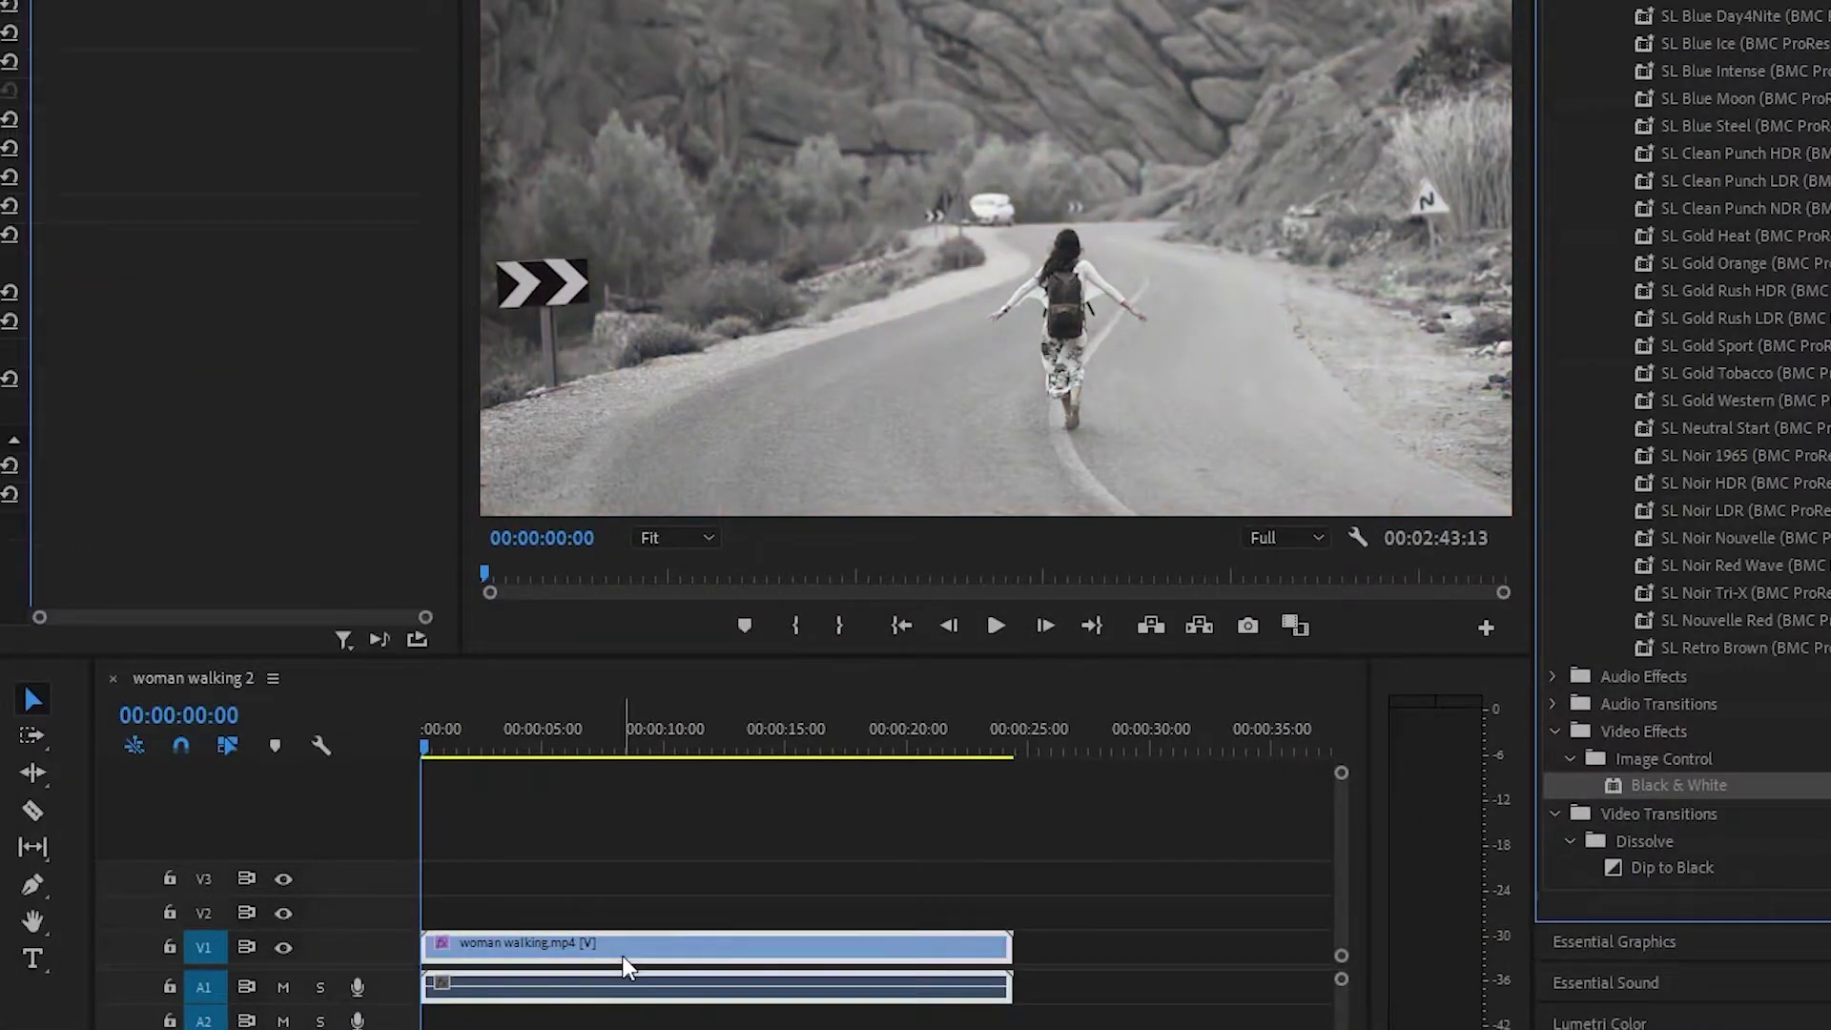
Step: Preview the start of the black-and-white clip and inspect its effect settings
drag(479, 738, 397, 748)
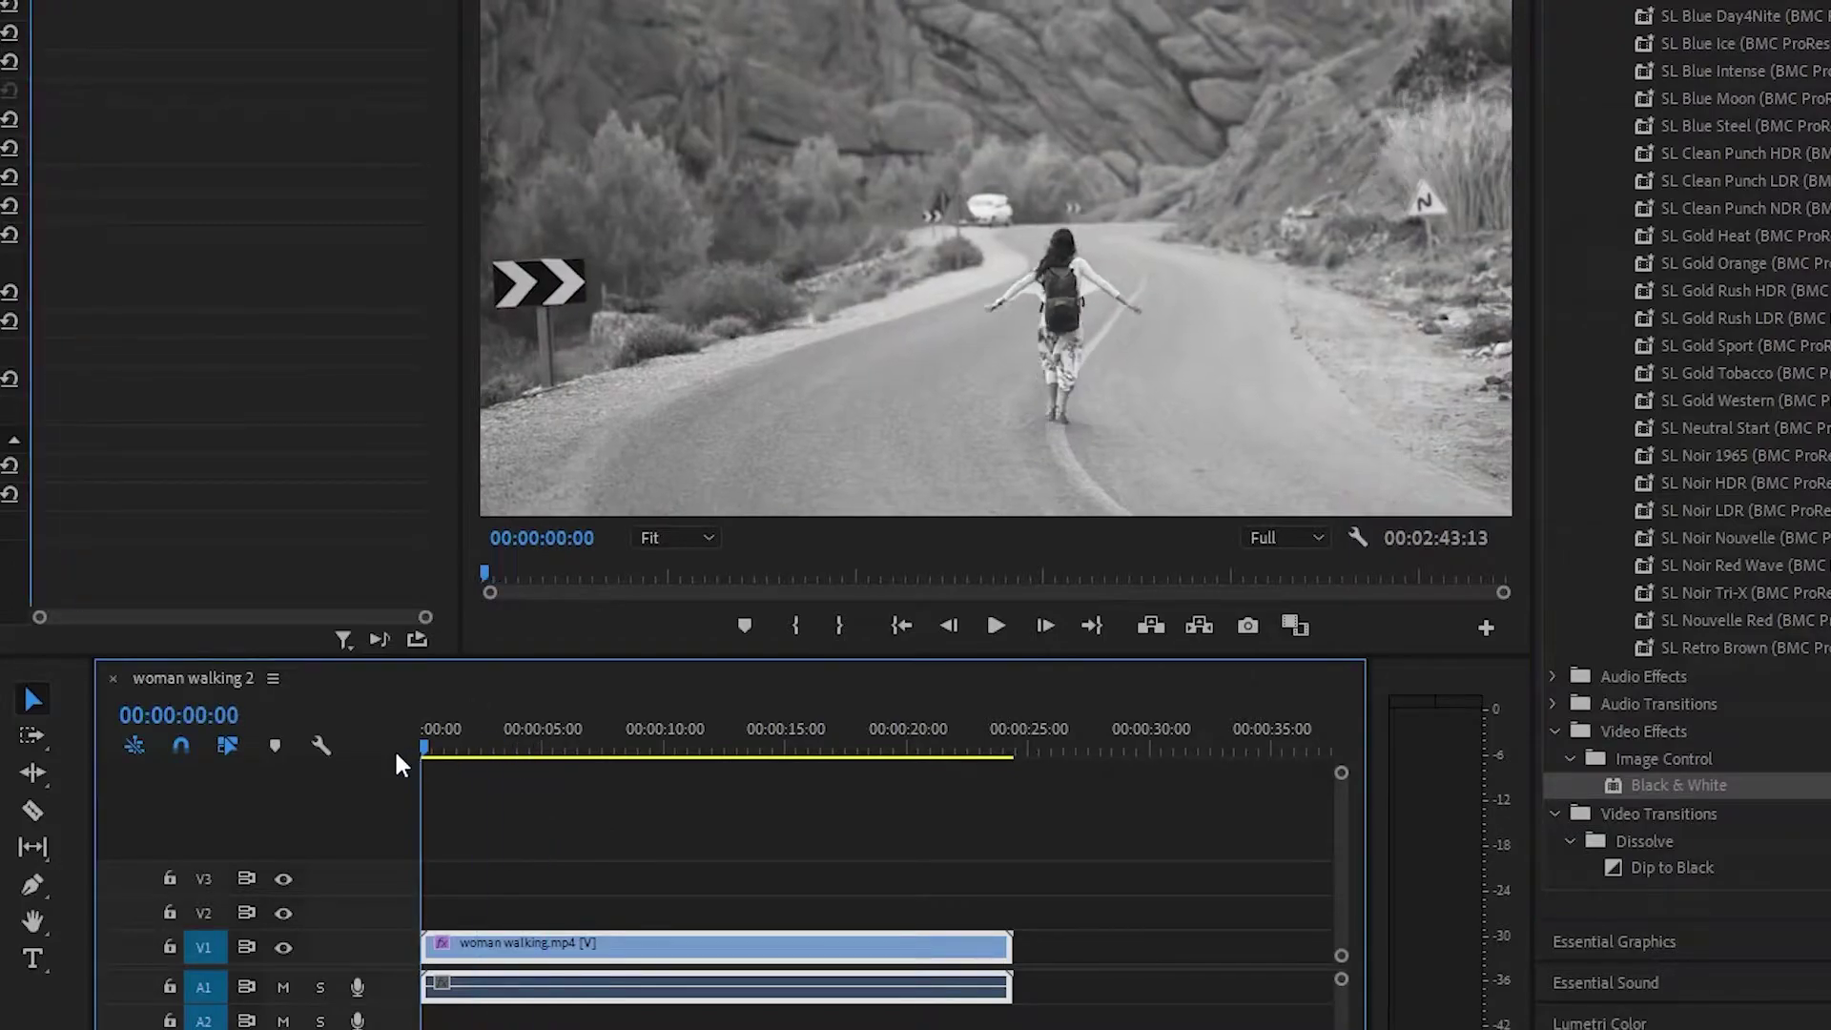
click(0, 378)
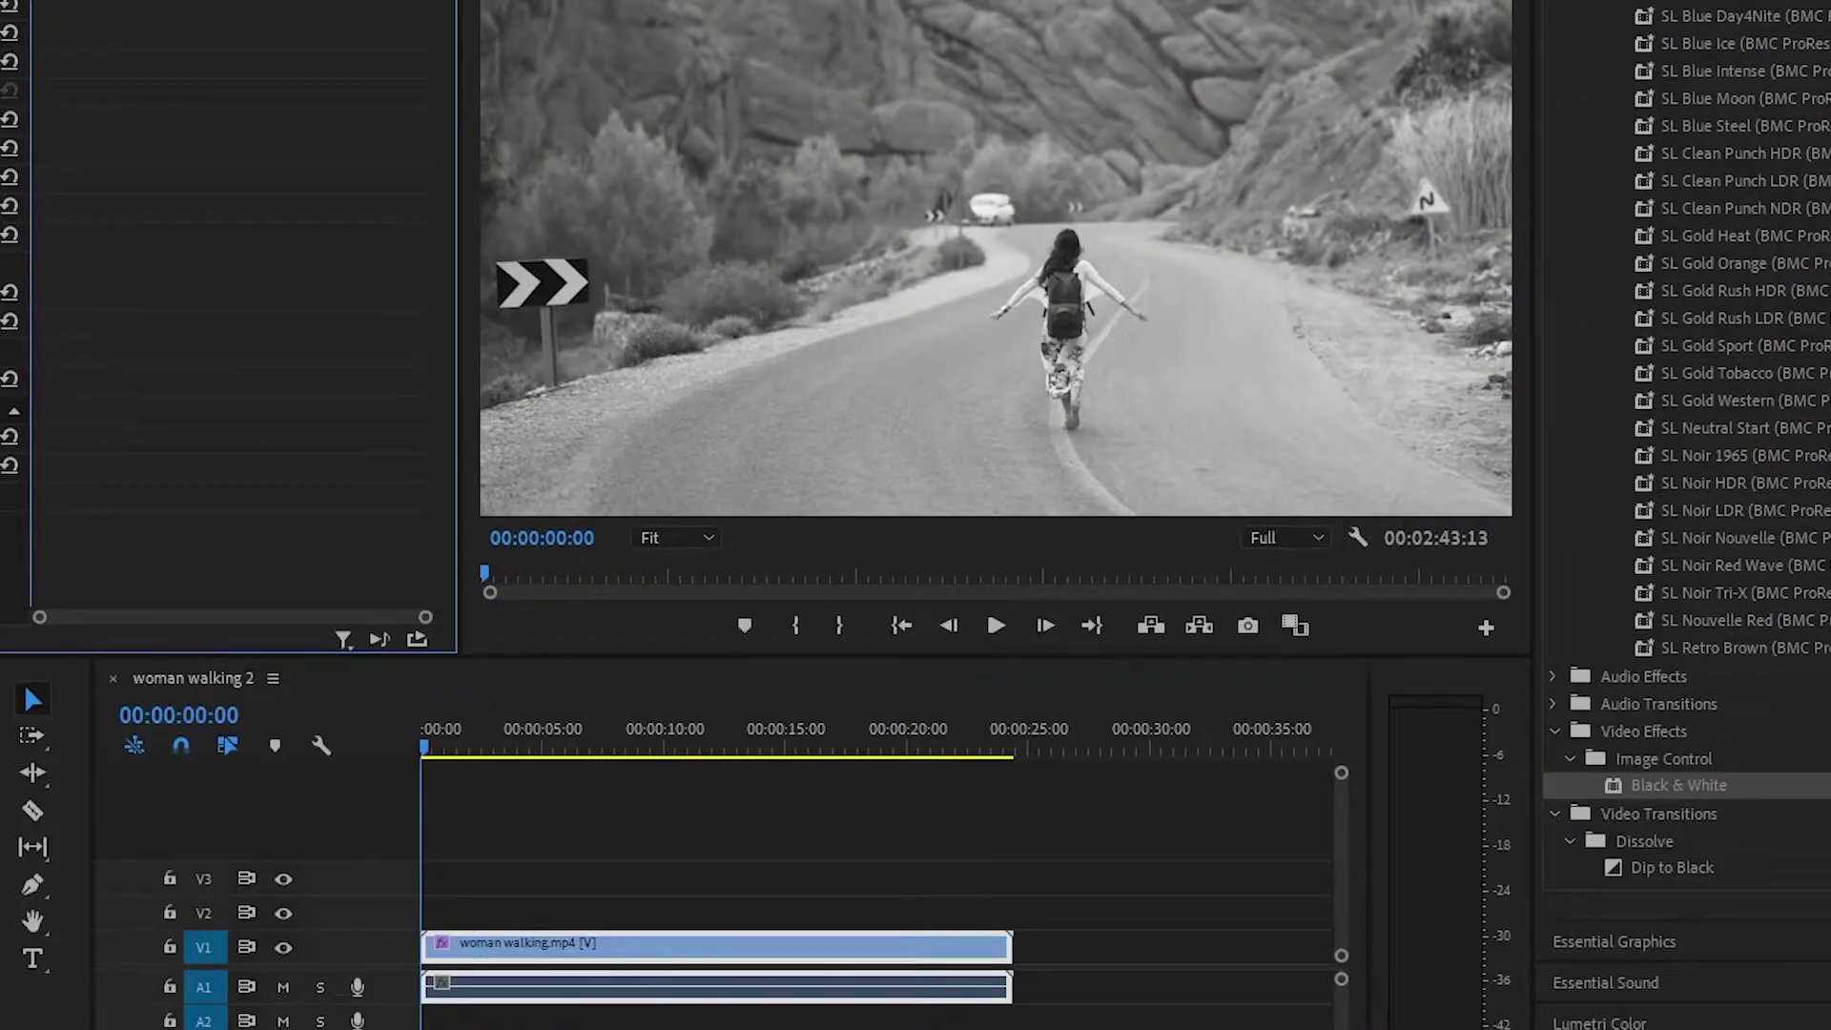
click(0, 379)
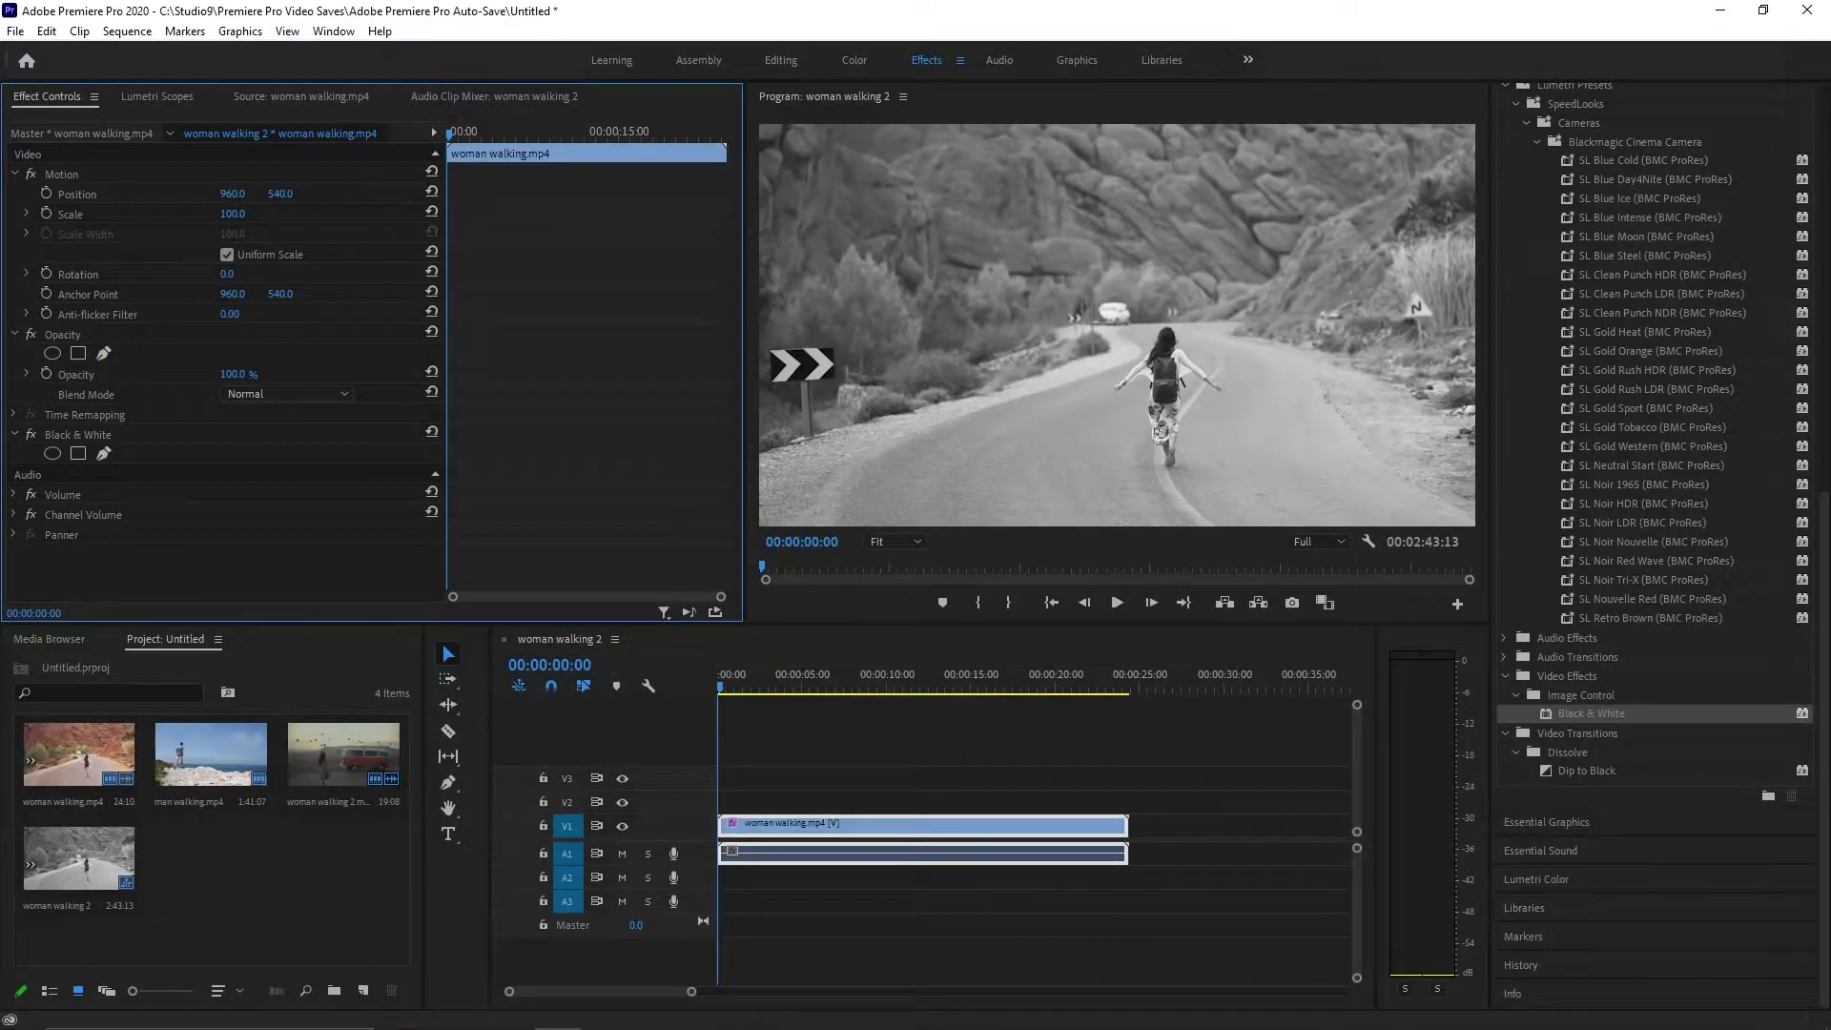
Step: Clear the effects search and look up the Fast Color Corrector with "fast colo"
scroll(1622, 166, up, 2)
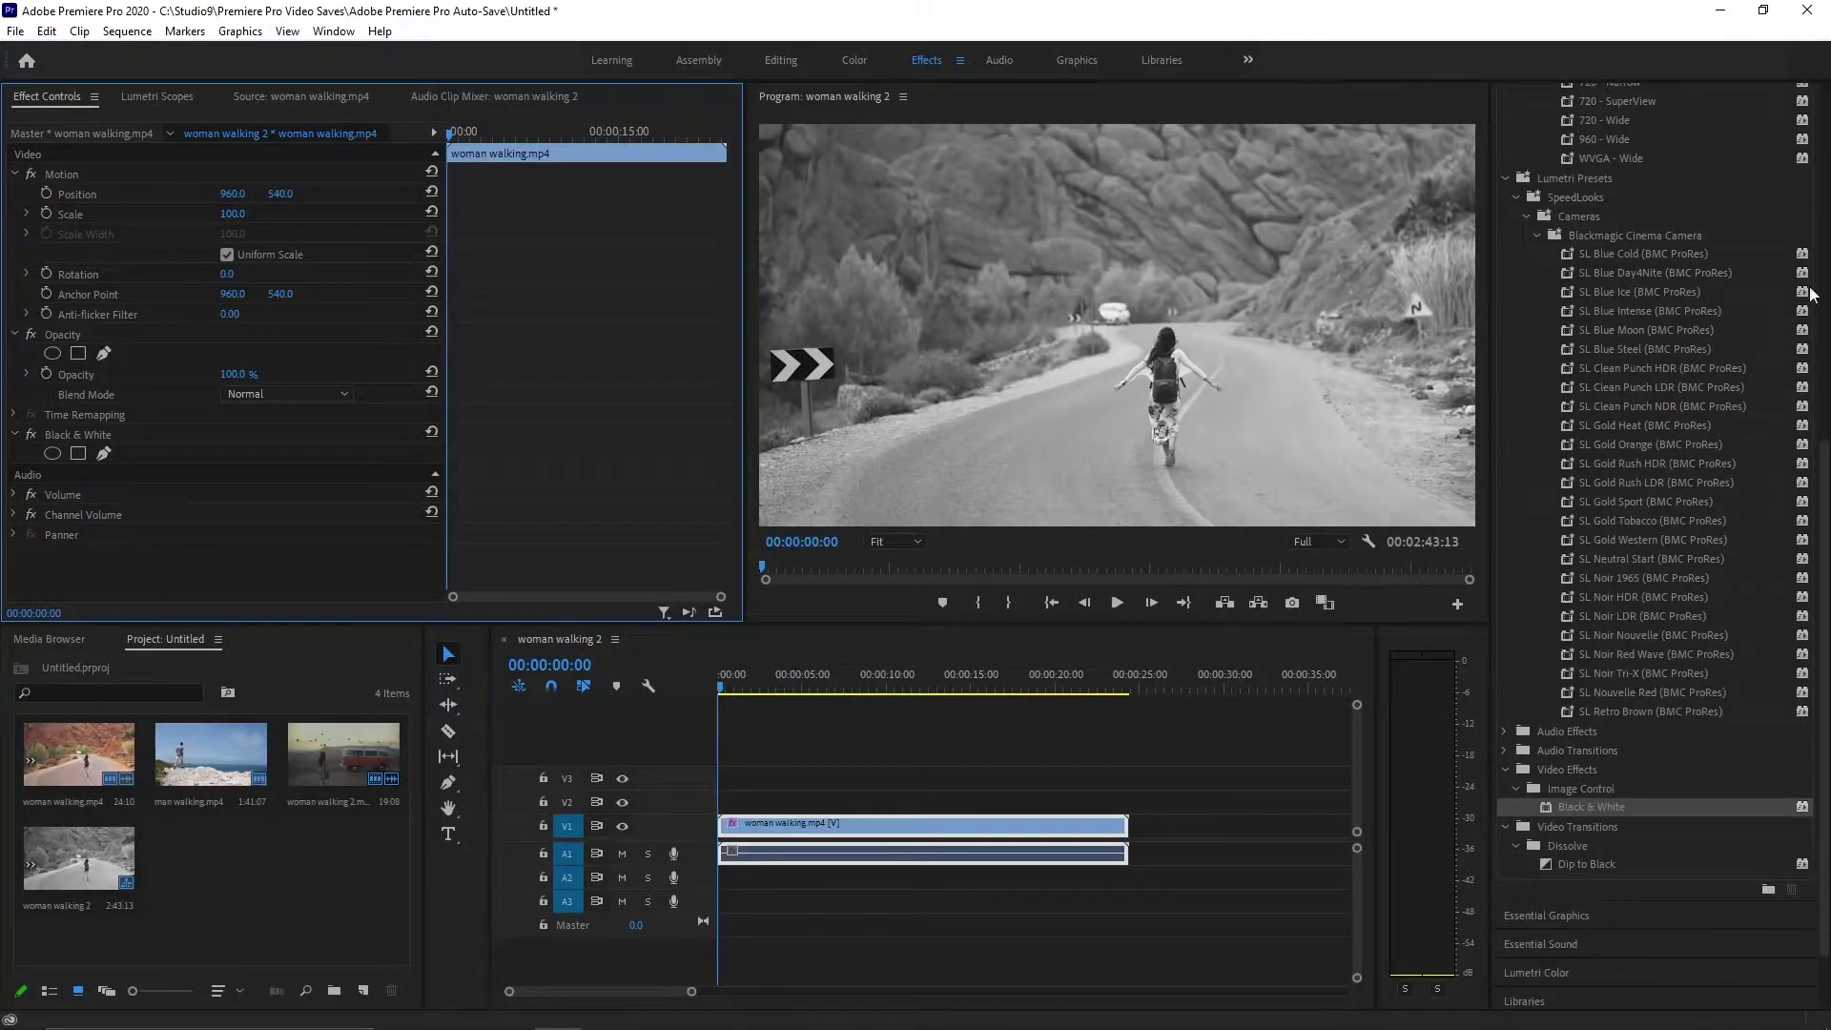
drag(1824, 444, 1823, 107)
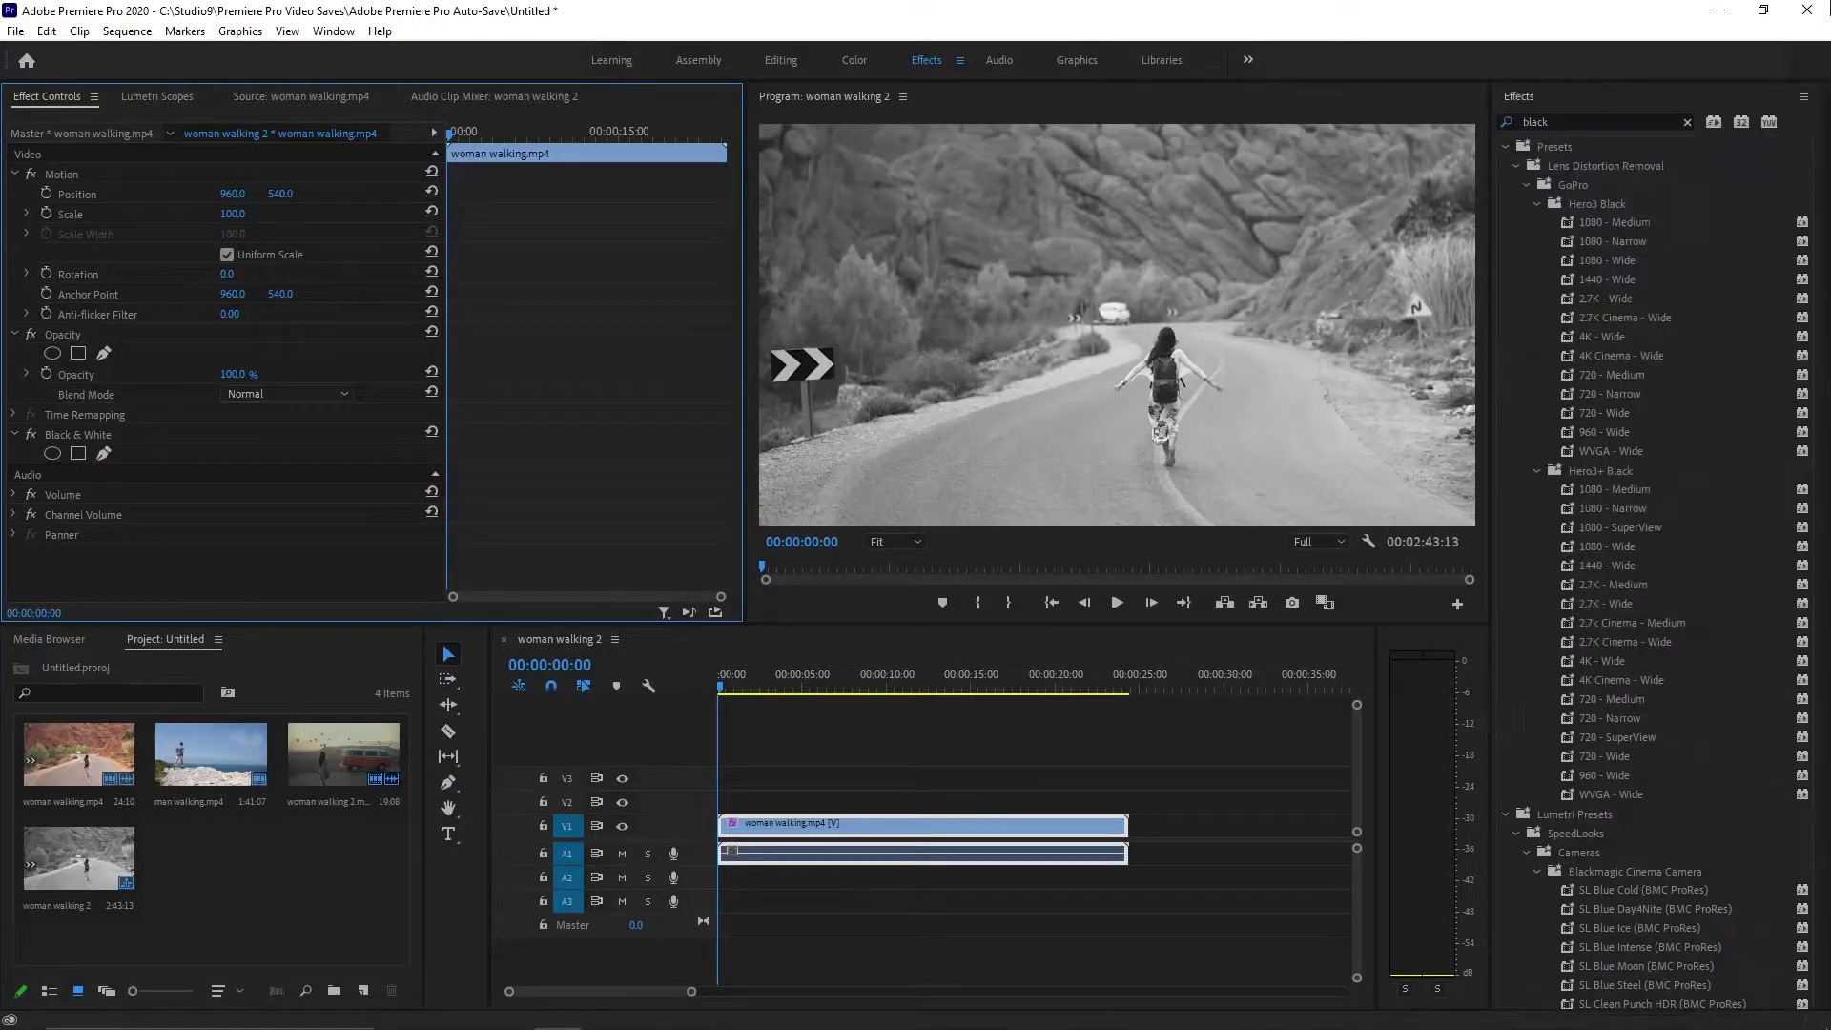
click(1688, 122)
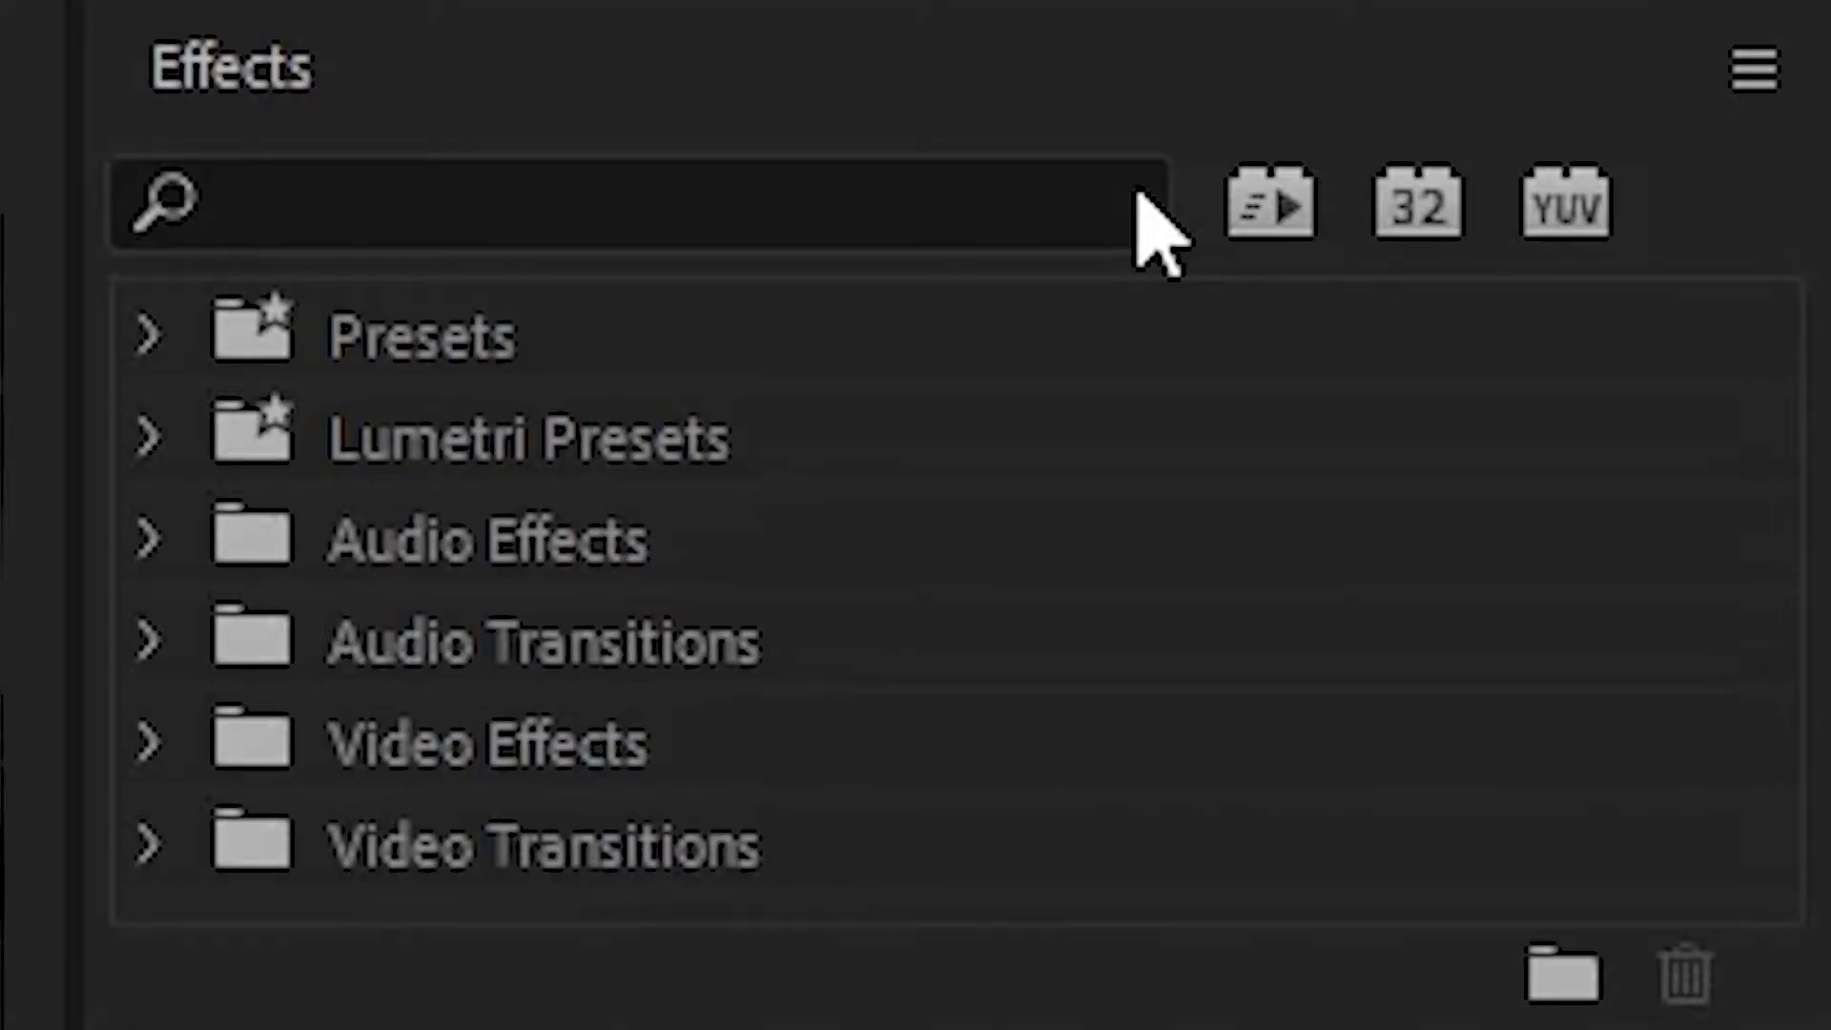
click(966, 187)
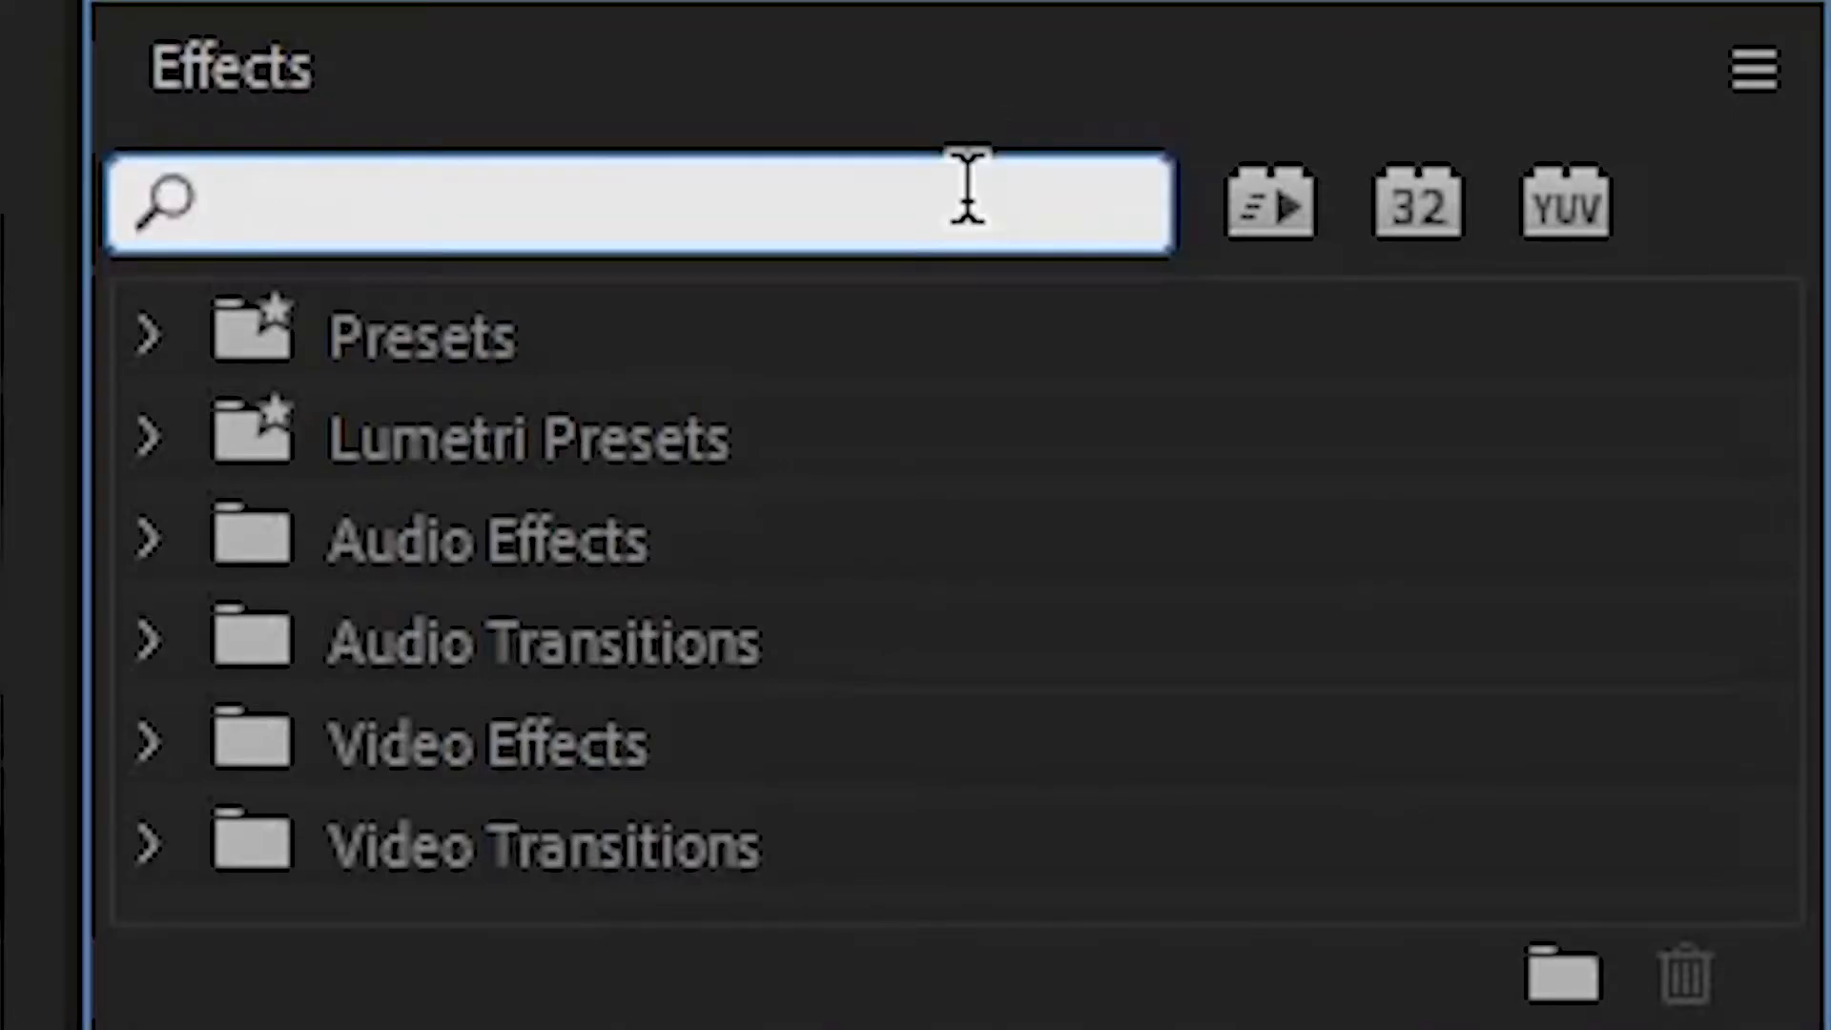
text(fast colo)
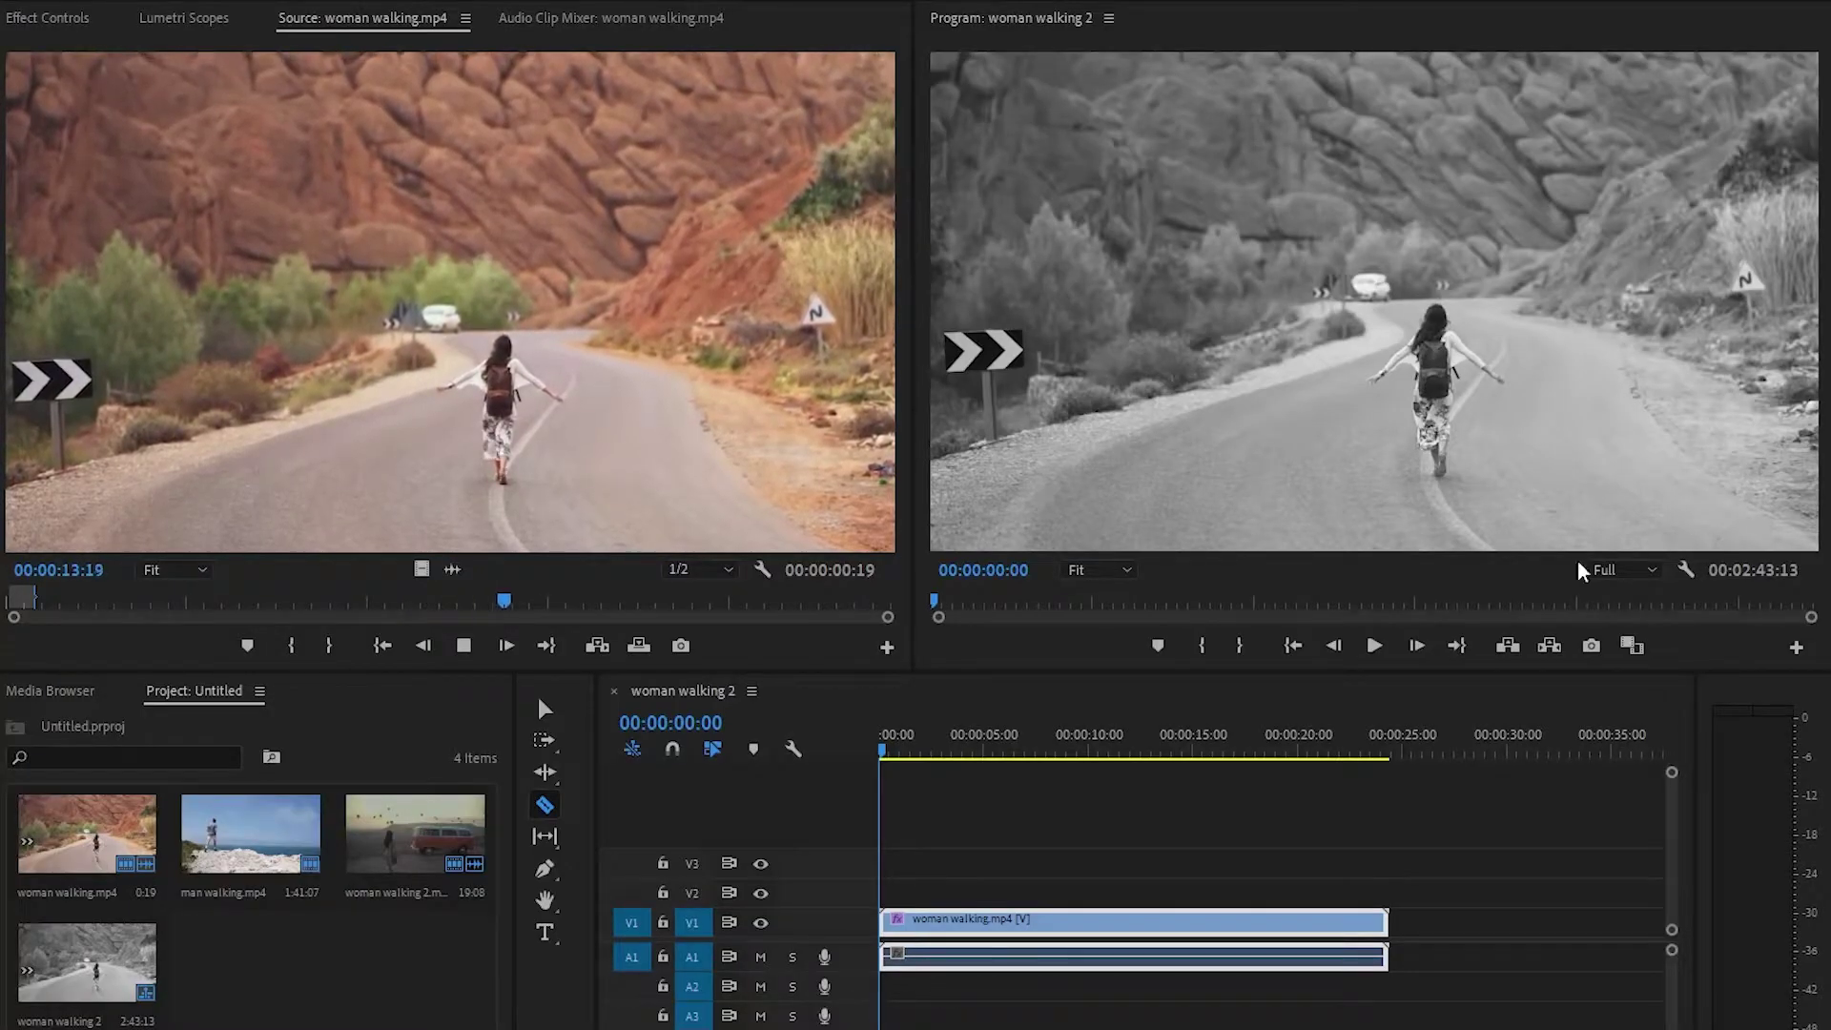
Step: Remove the Black & White effect from the woman walking clip
click(179, 23)
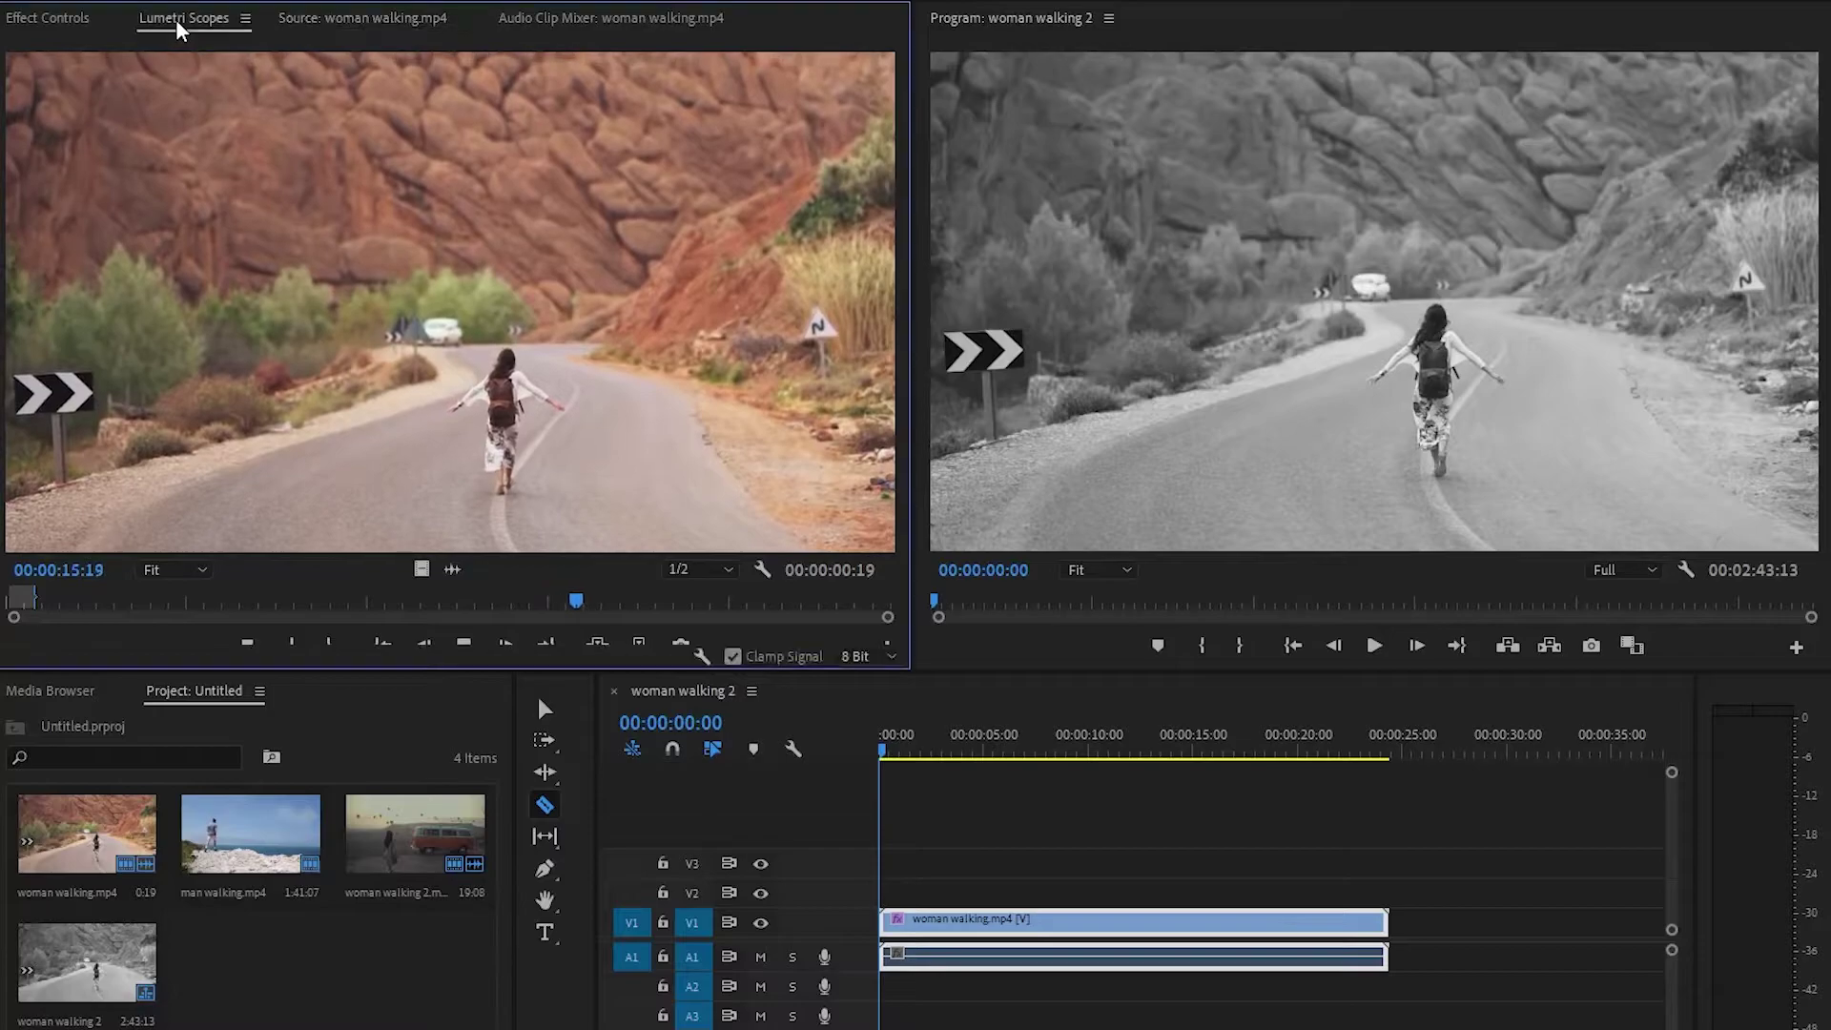
click(67, 18)
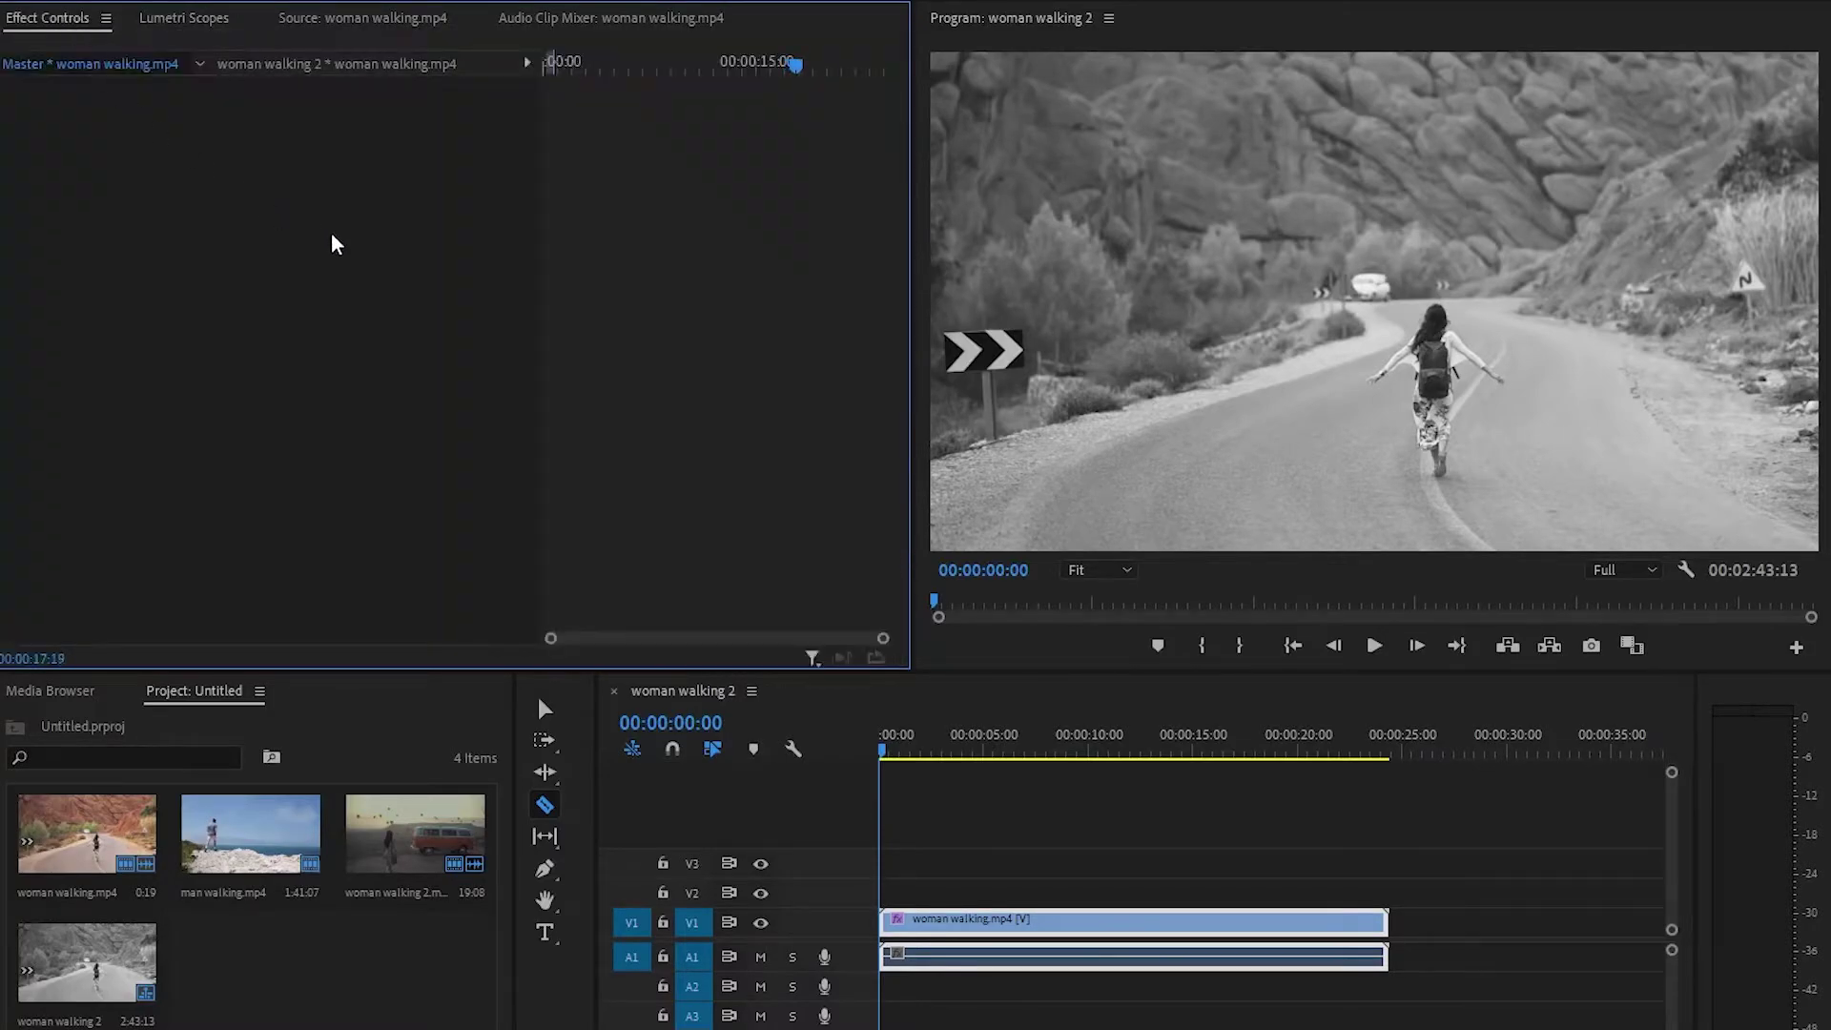
click(1087, 896)
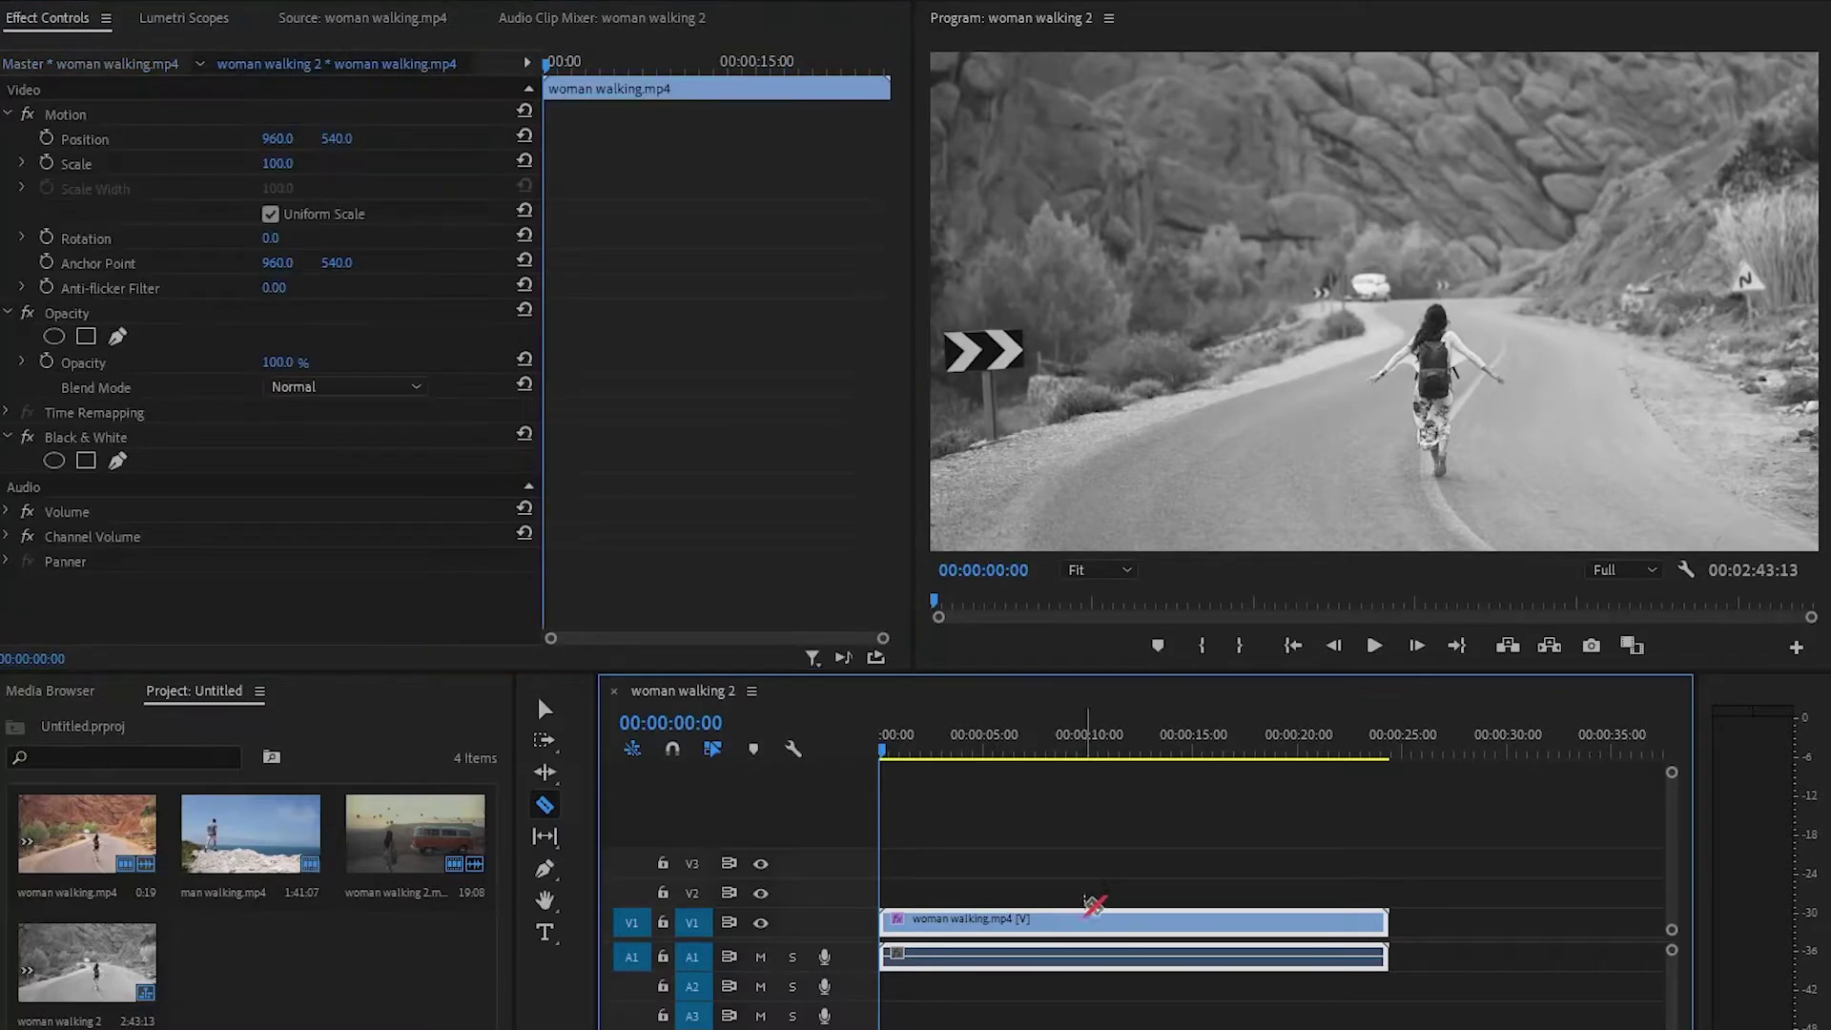
key(v)
click(146, 442)
key(Delete)
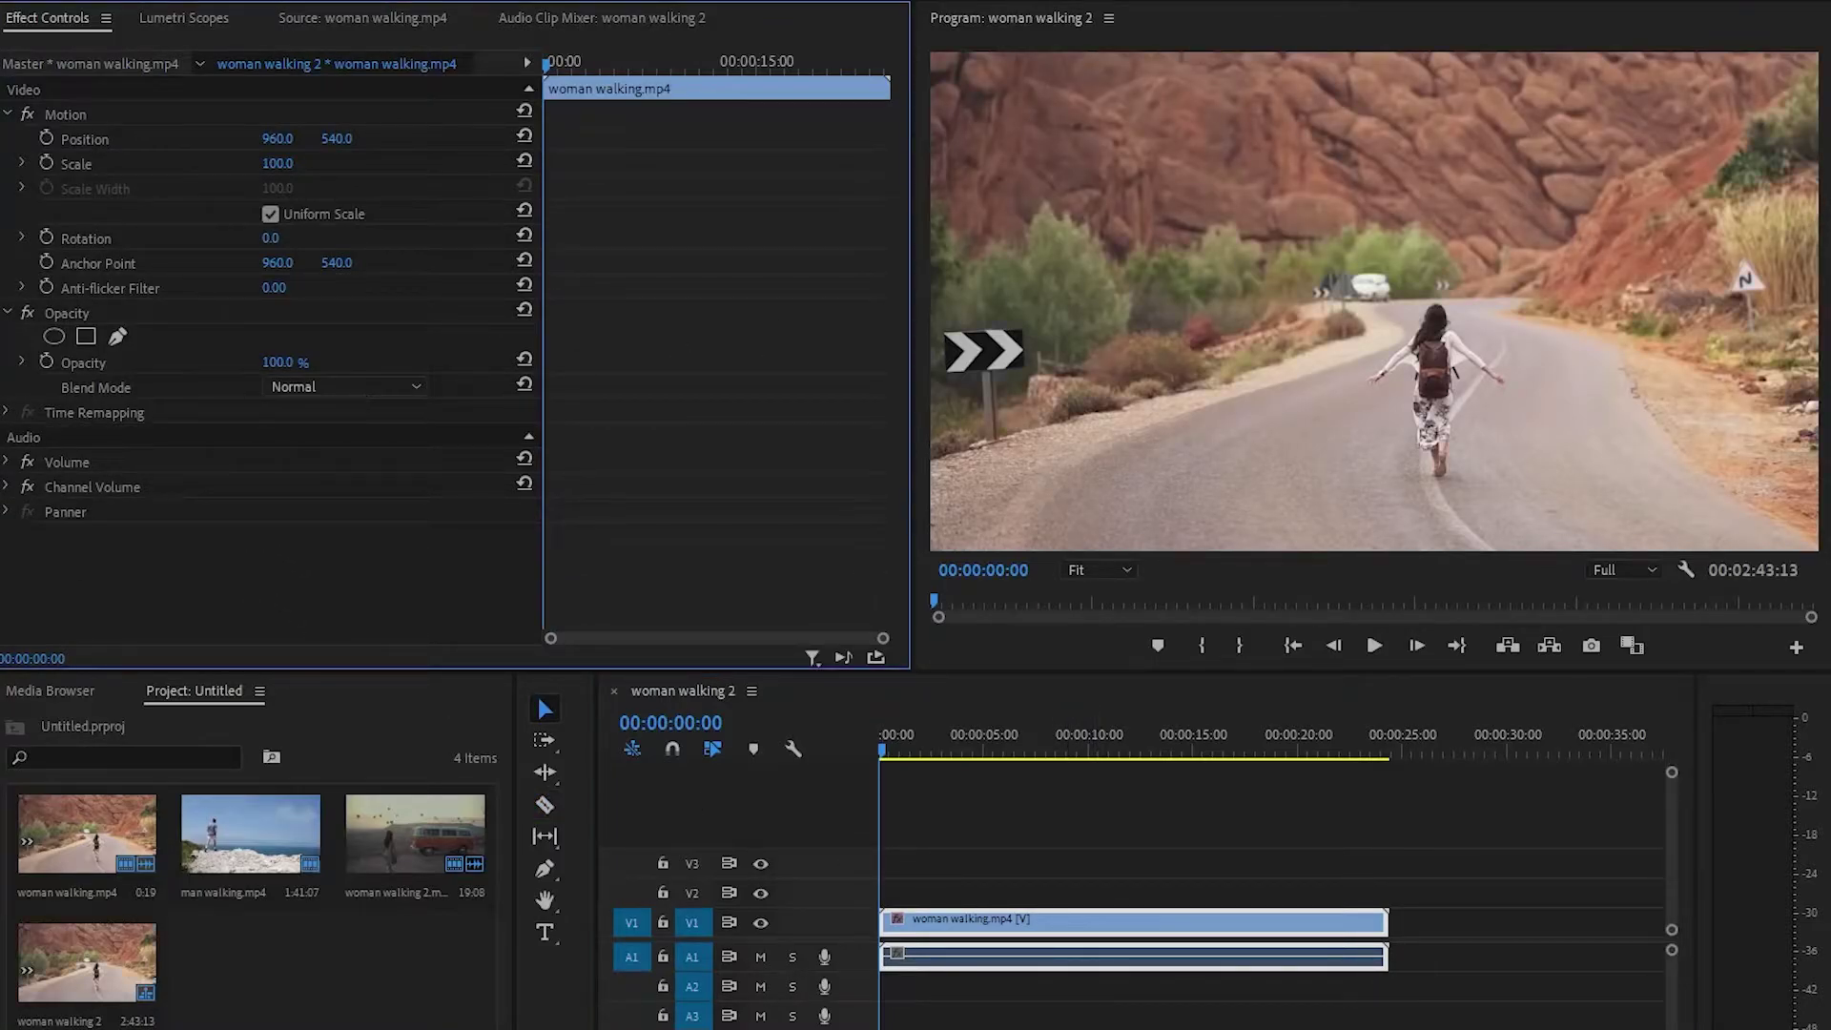
Step: Apply the Fast Color Corrector to the woman walking clip with Saturation at 0, and preview the result
click(1064, 923)
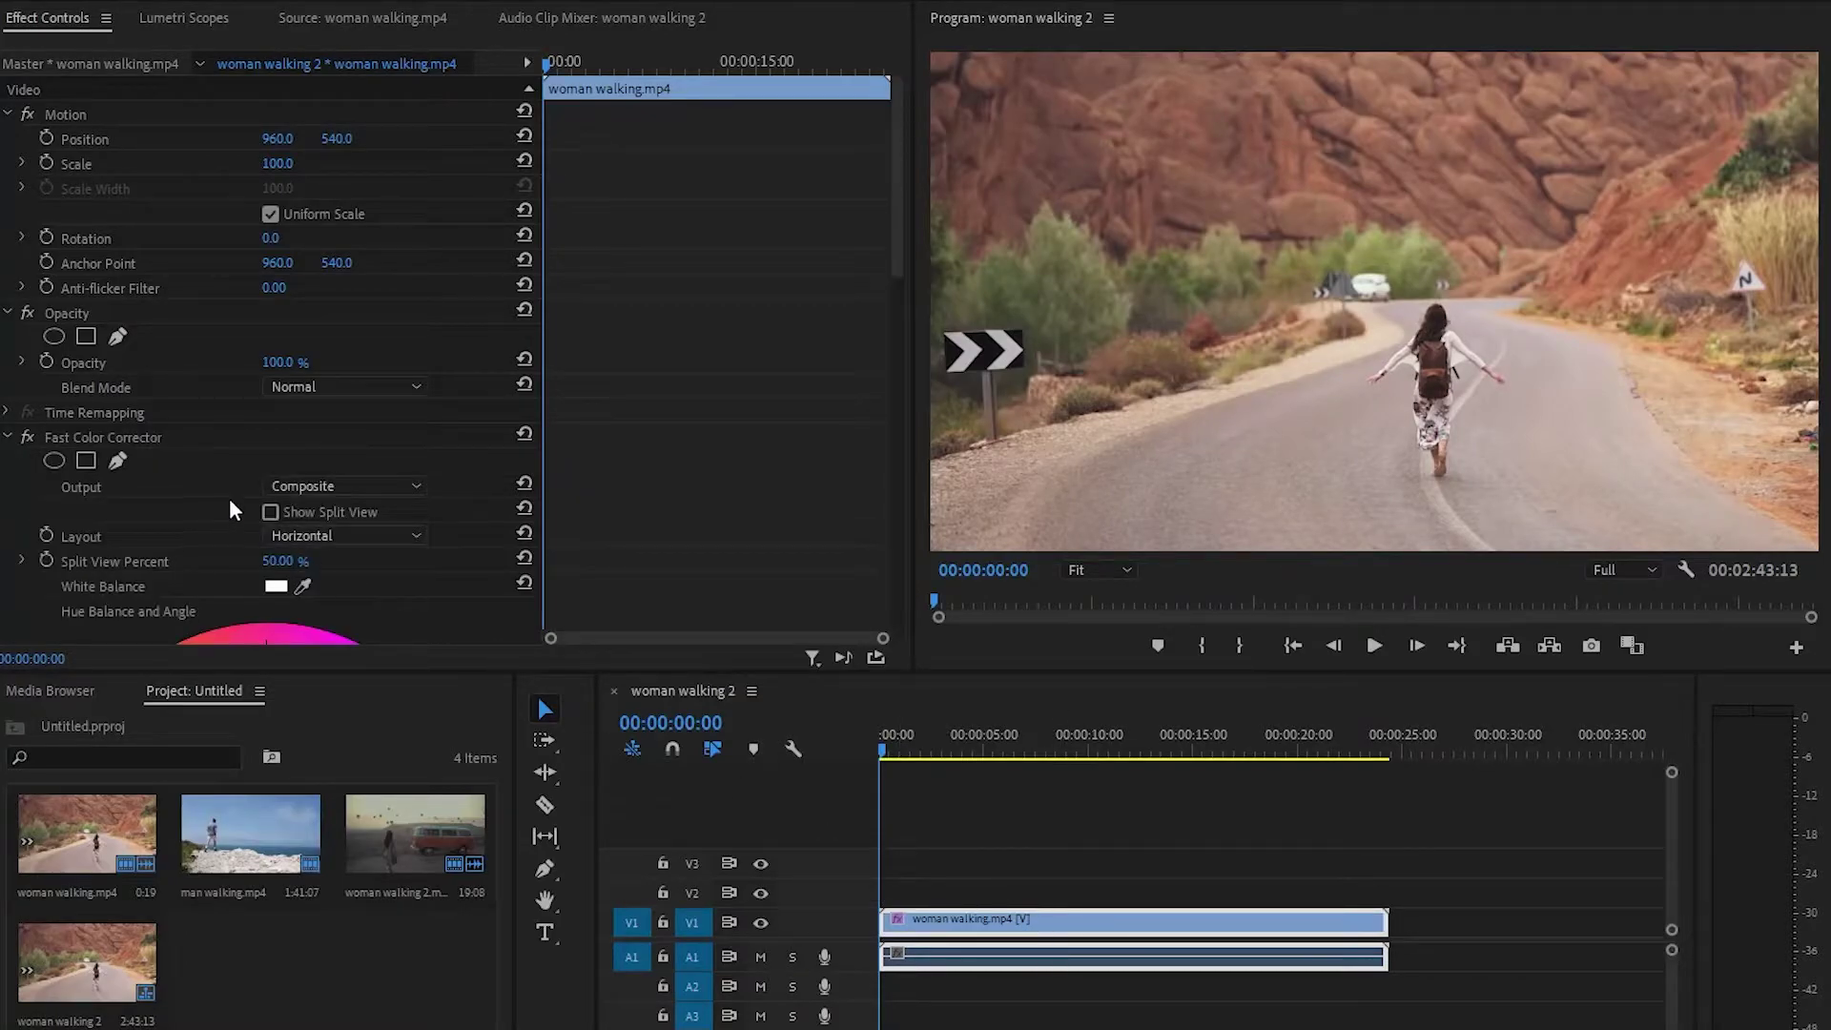
scroll(229, 498, down, 5)
scroll(231, 495, down, 5)
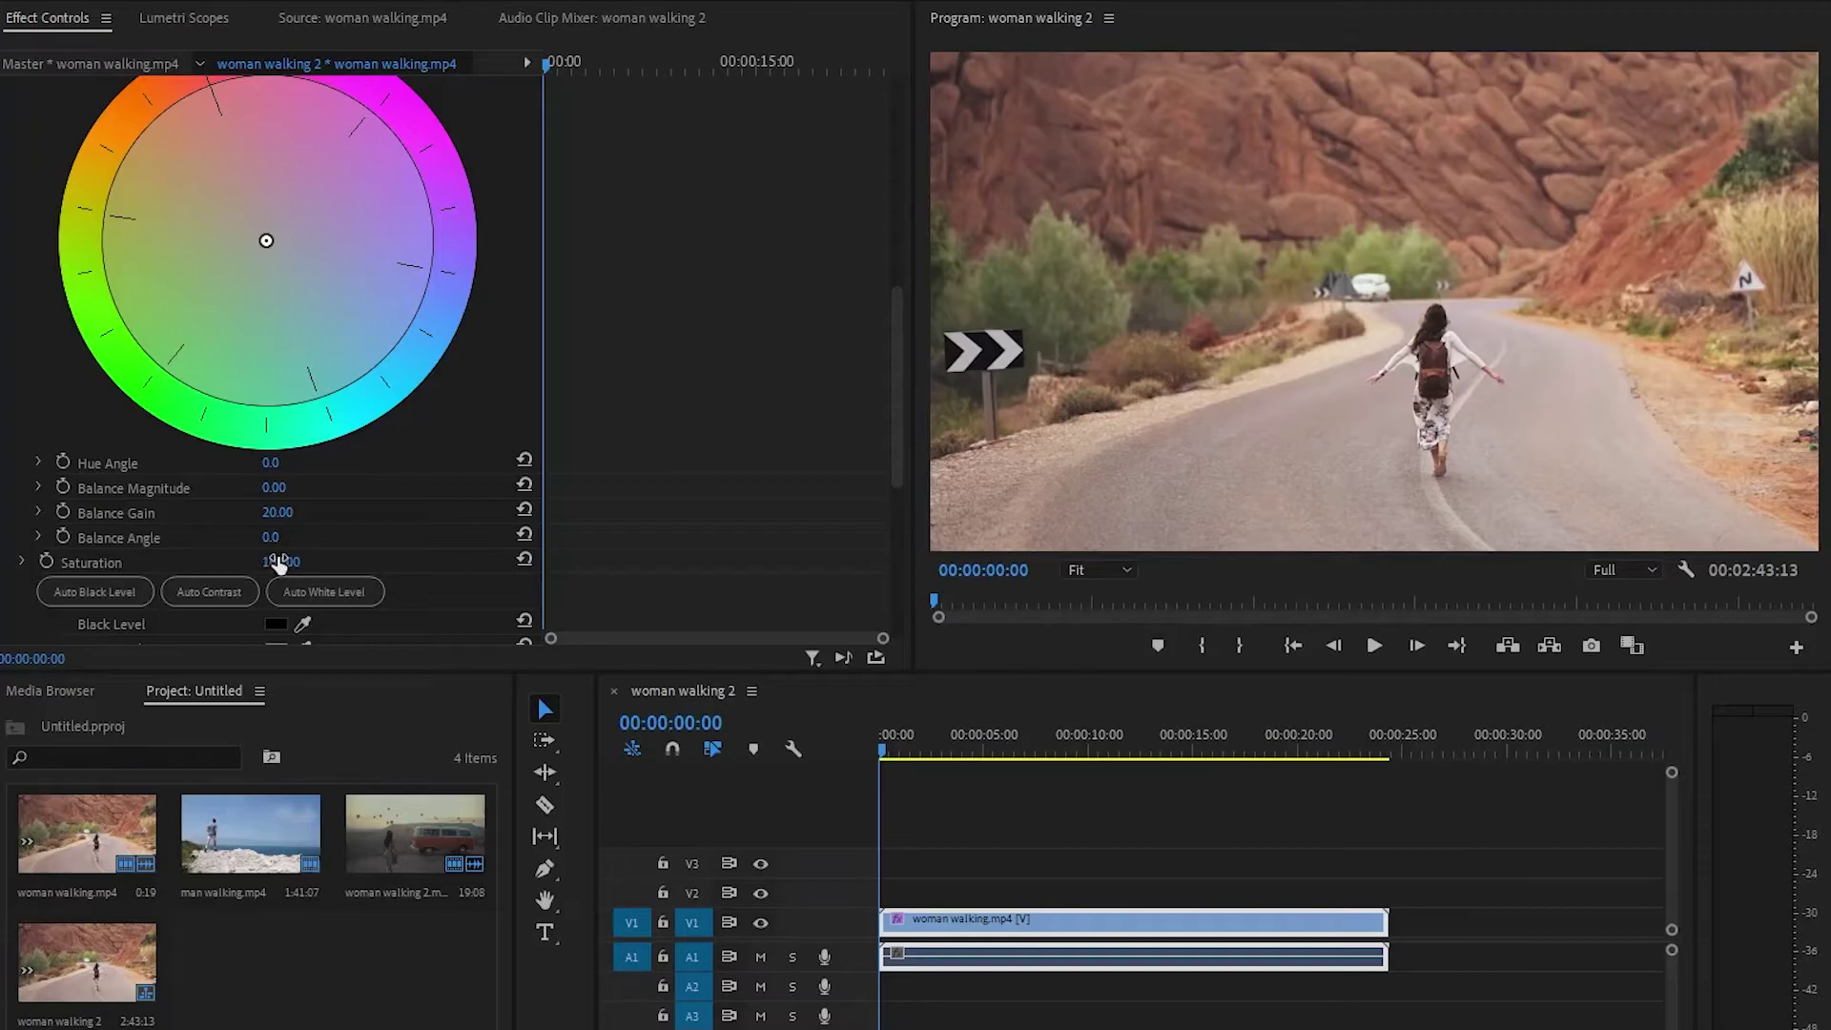
drag(279, 563, 182, 563)
key(space)
key(space)
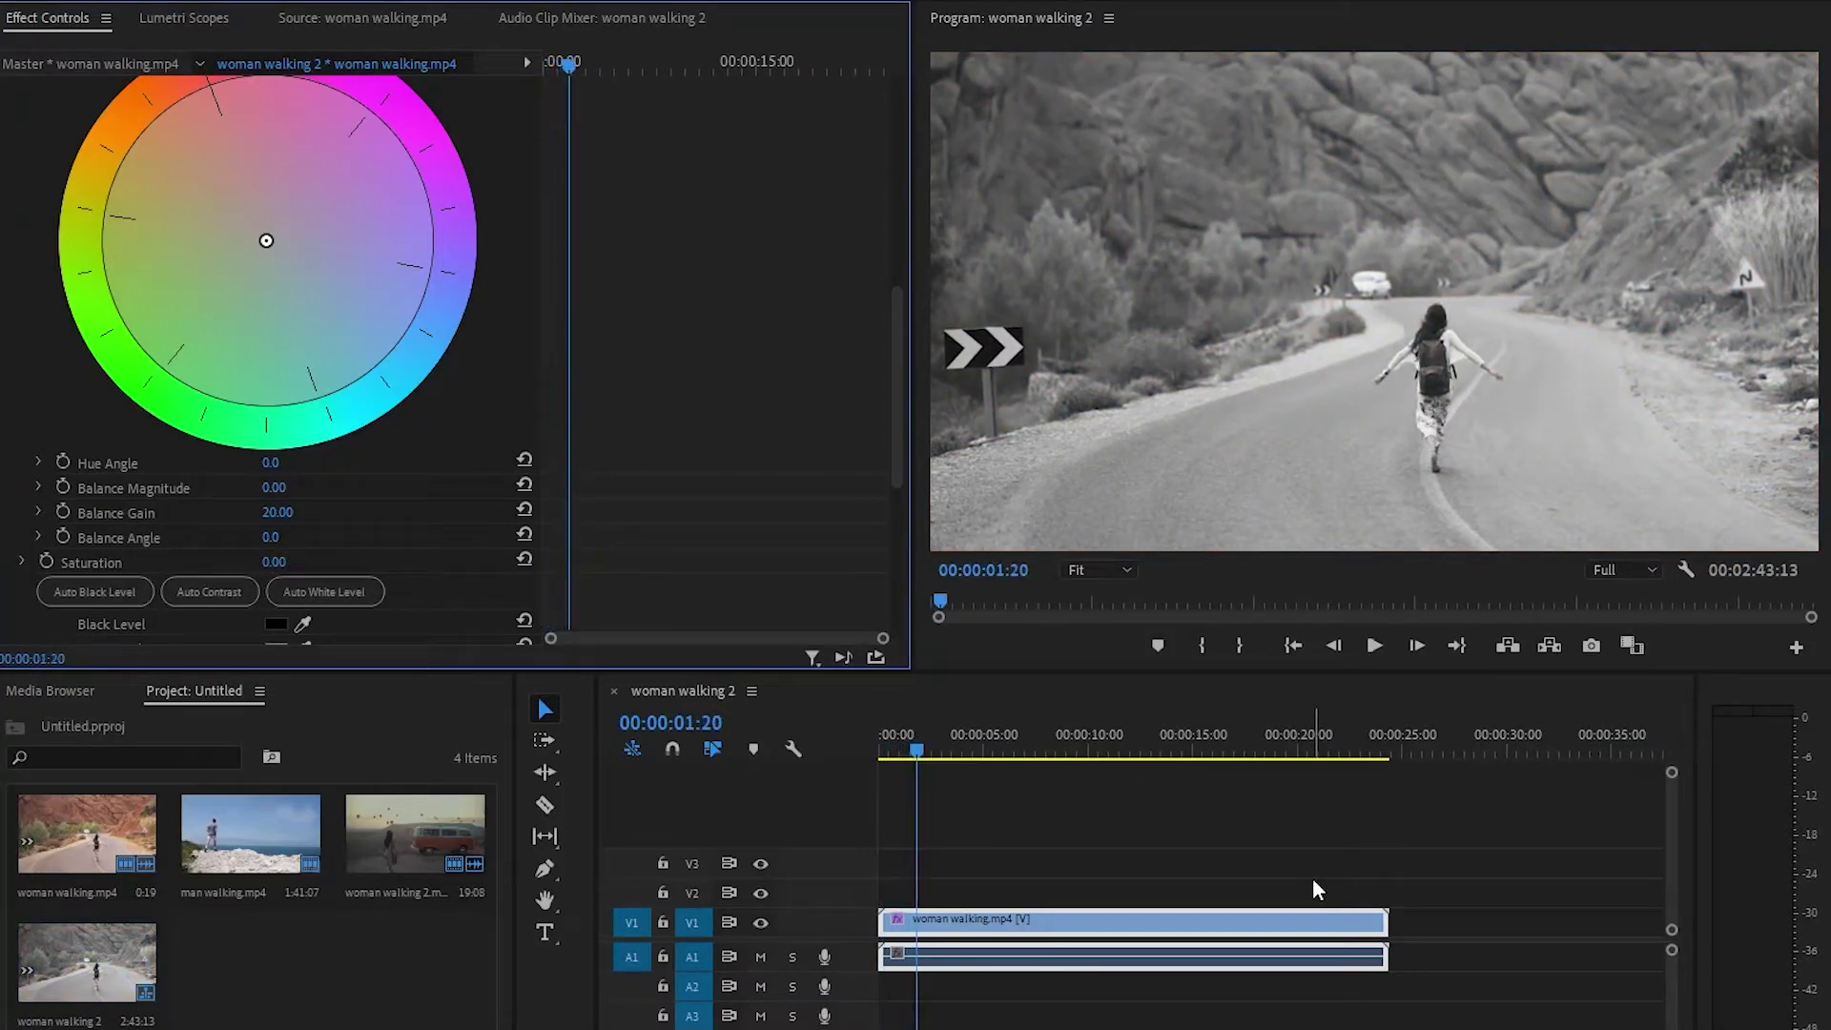
Step: Undo the saturation change, the Fast Color Corrector and the Black & White removal, and play back the clip
key(ctrl+z)
key(ctrl+z)
key(ctrl+z)
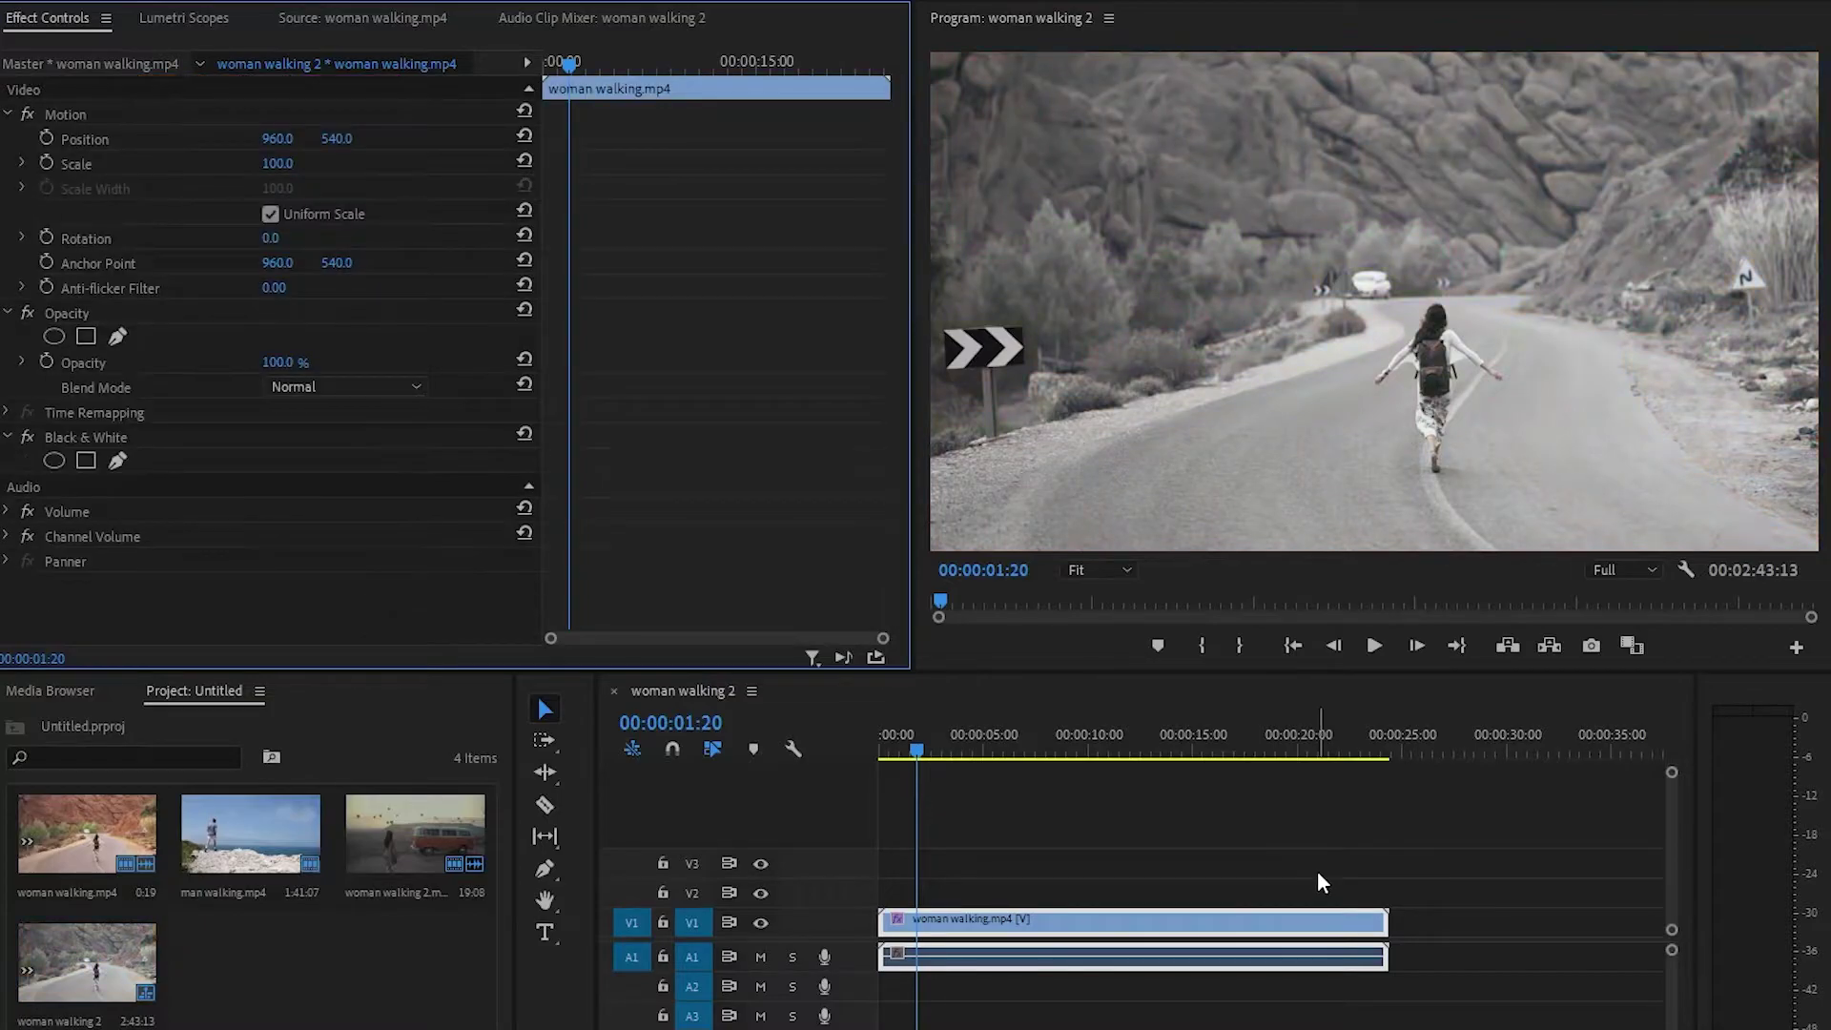
key(space)
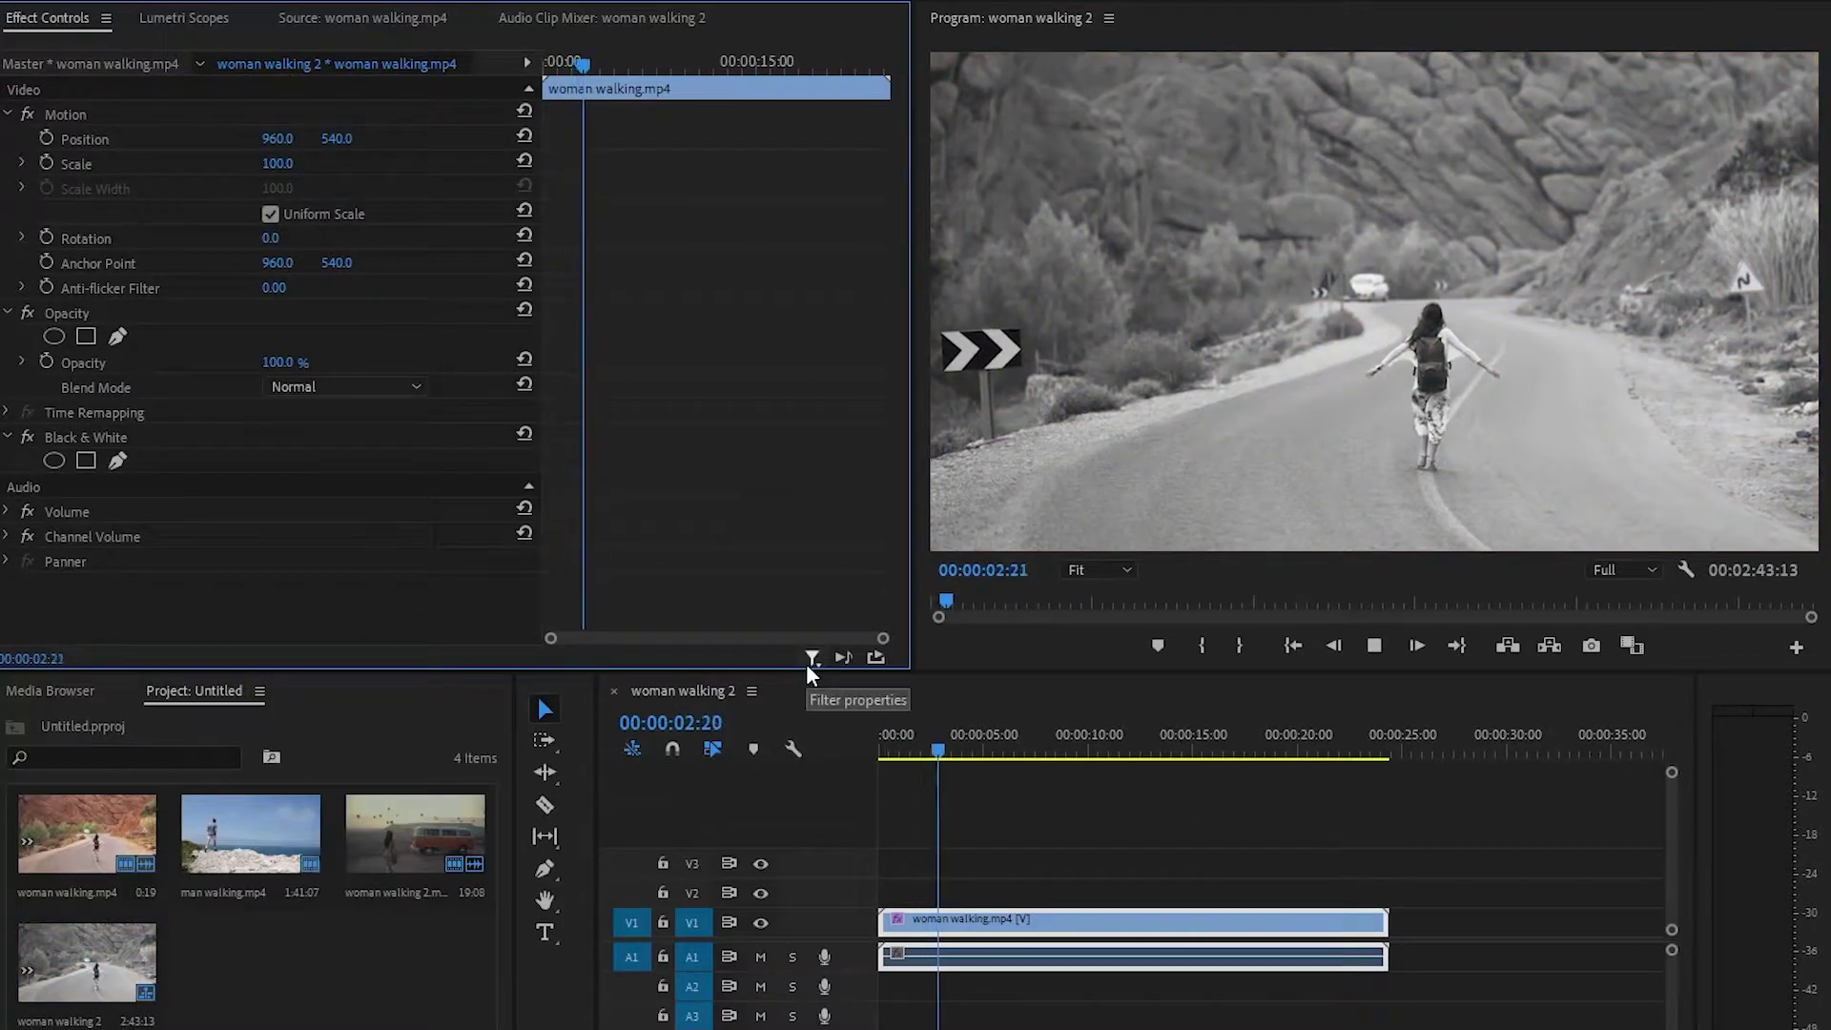
key(space)
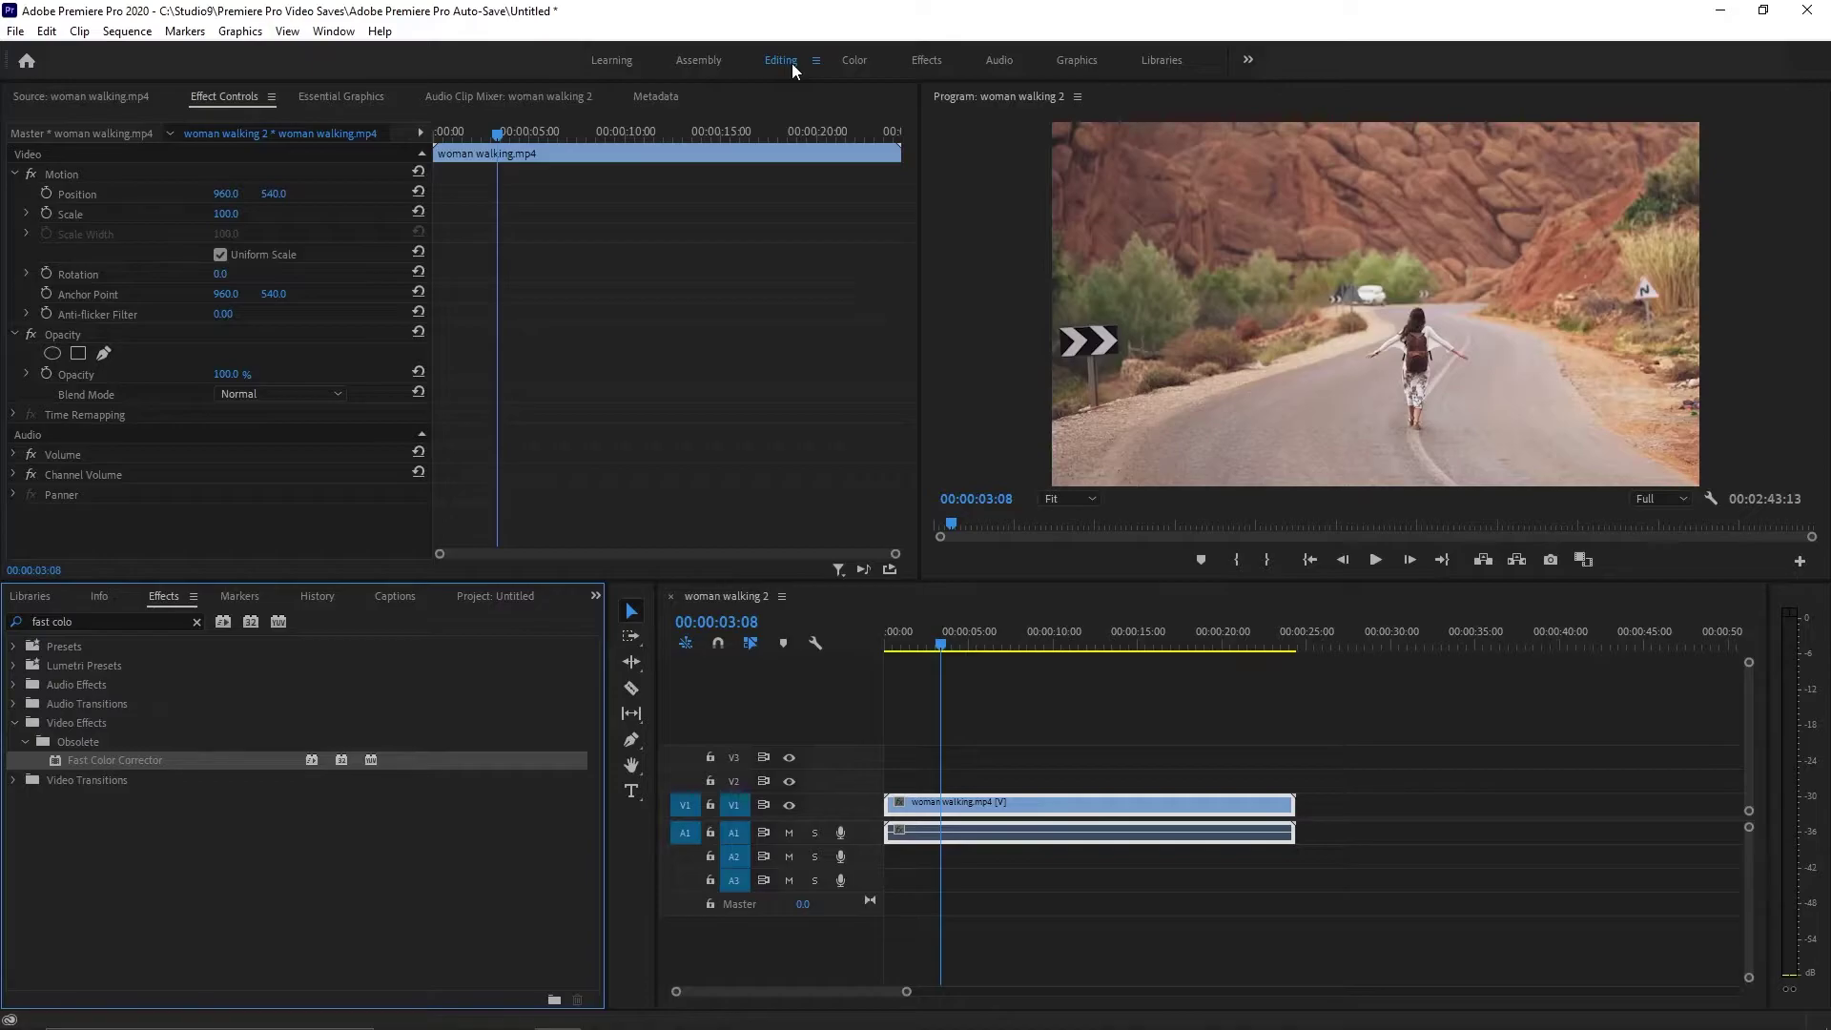
Step: Switch to the Color workspace for the woman walking clip
click(854, 62)
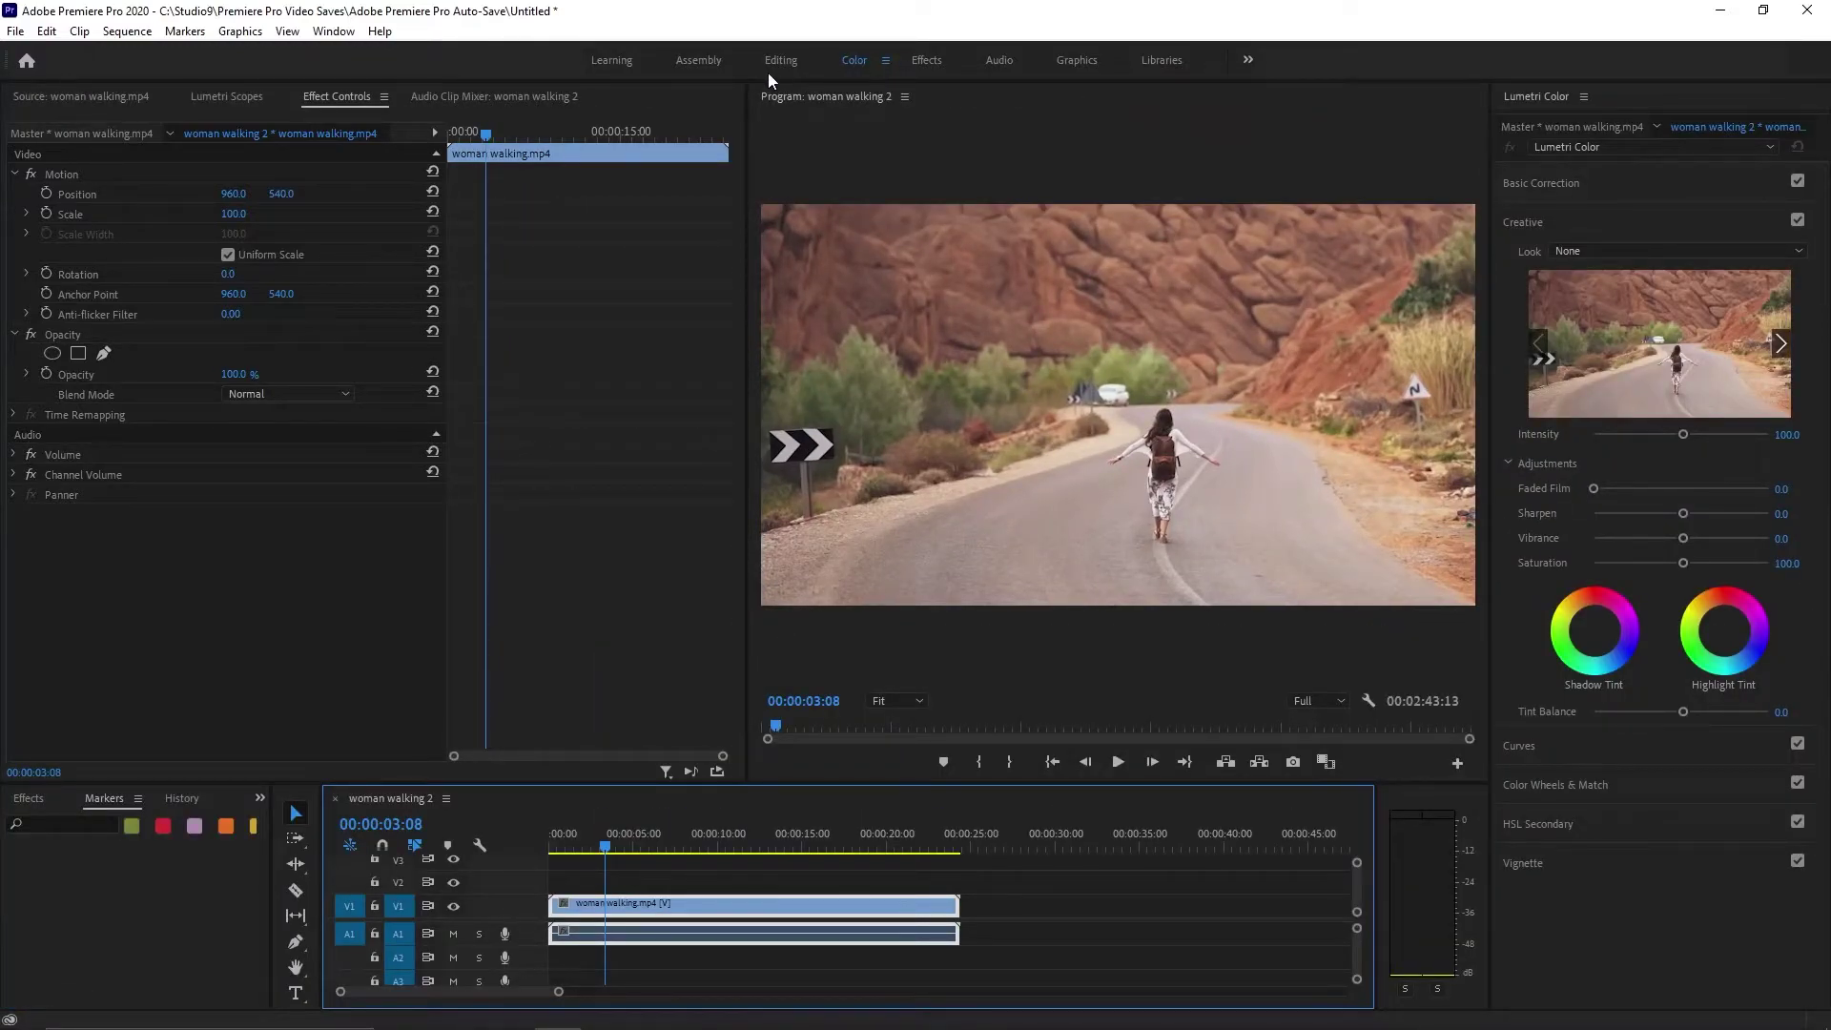
click(334, 29)
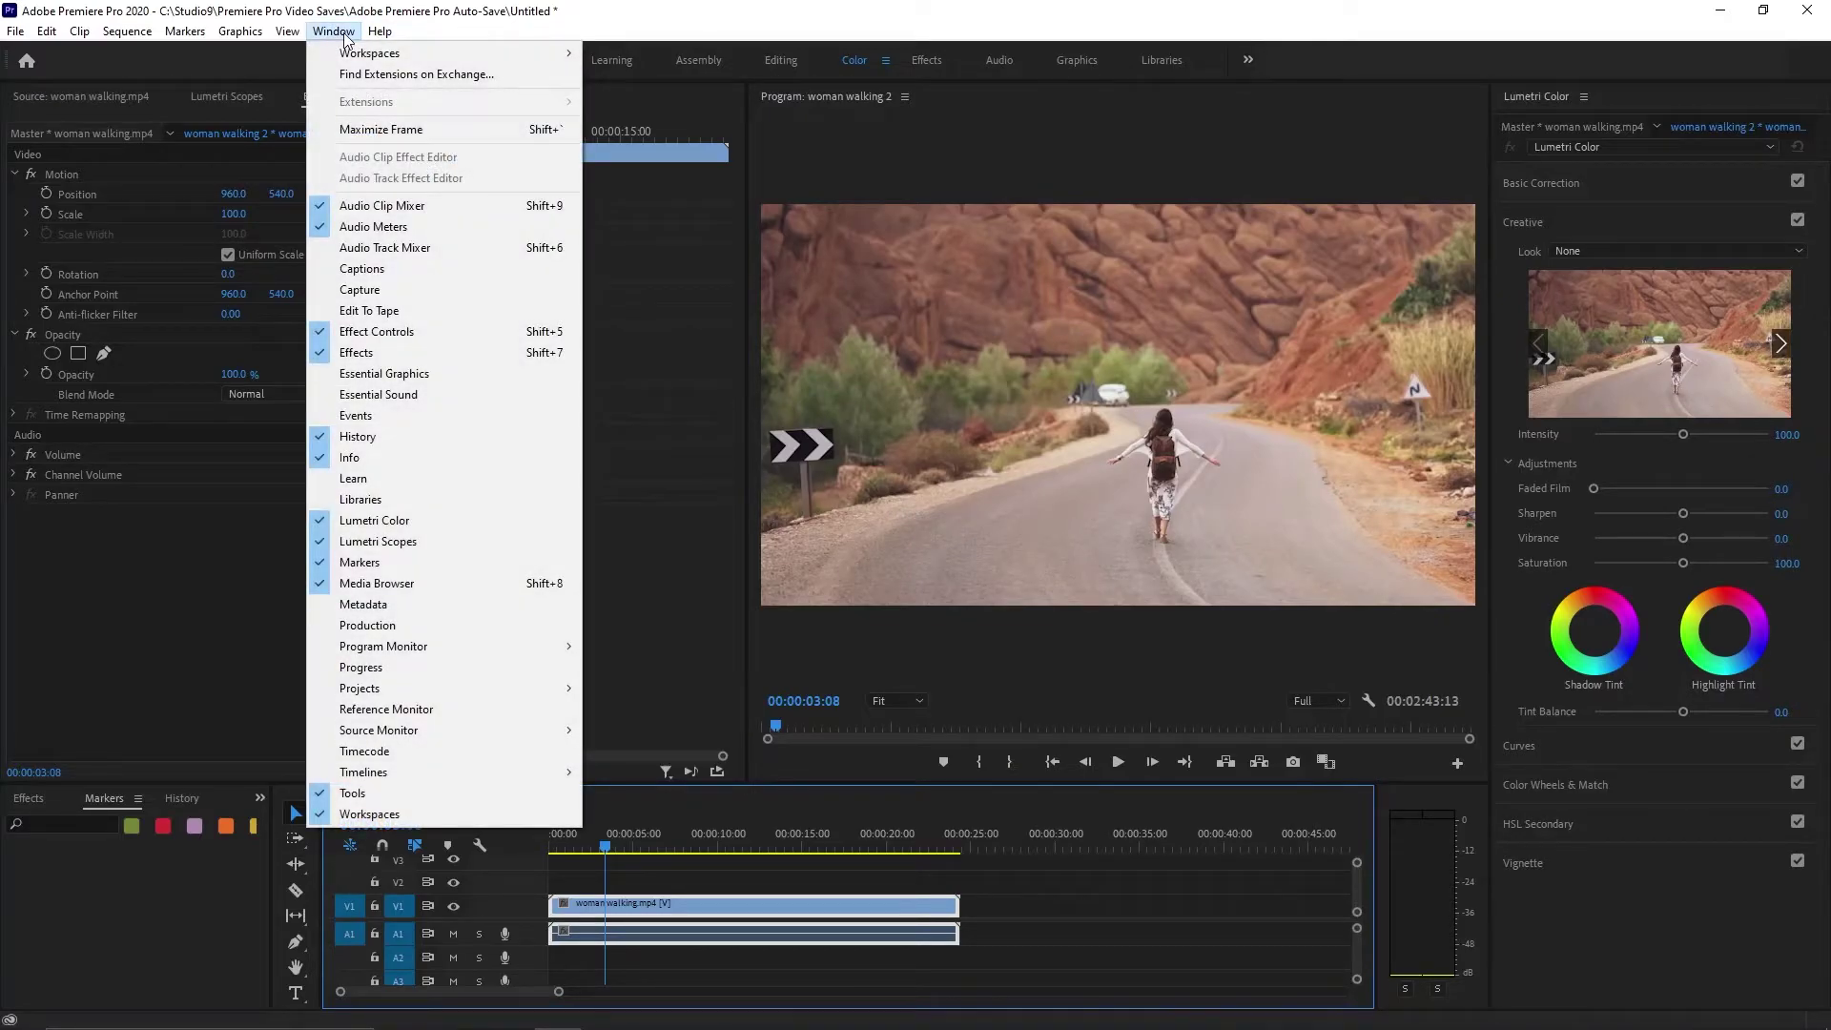
mouse_move(397, 53)
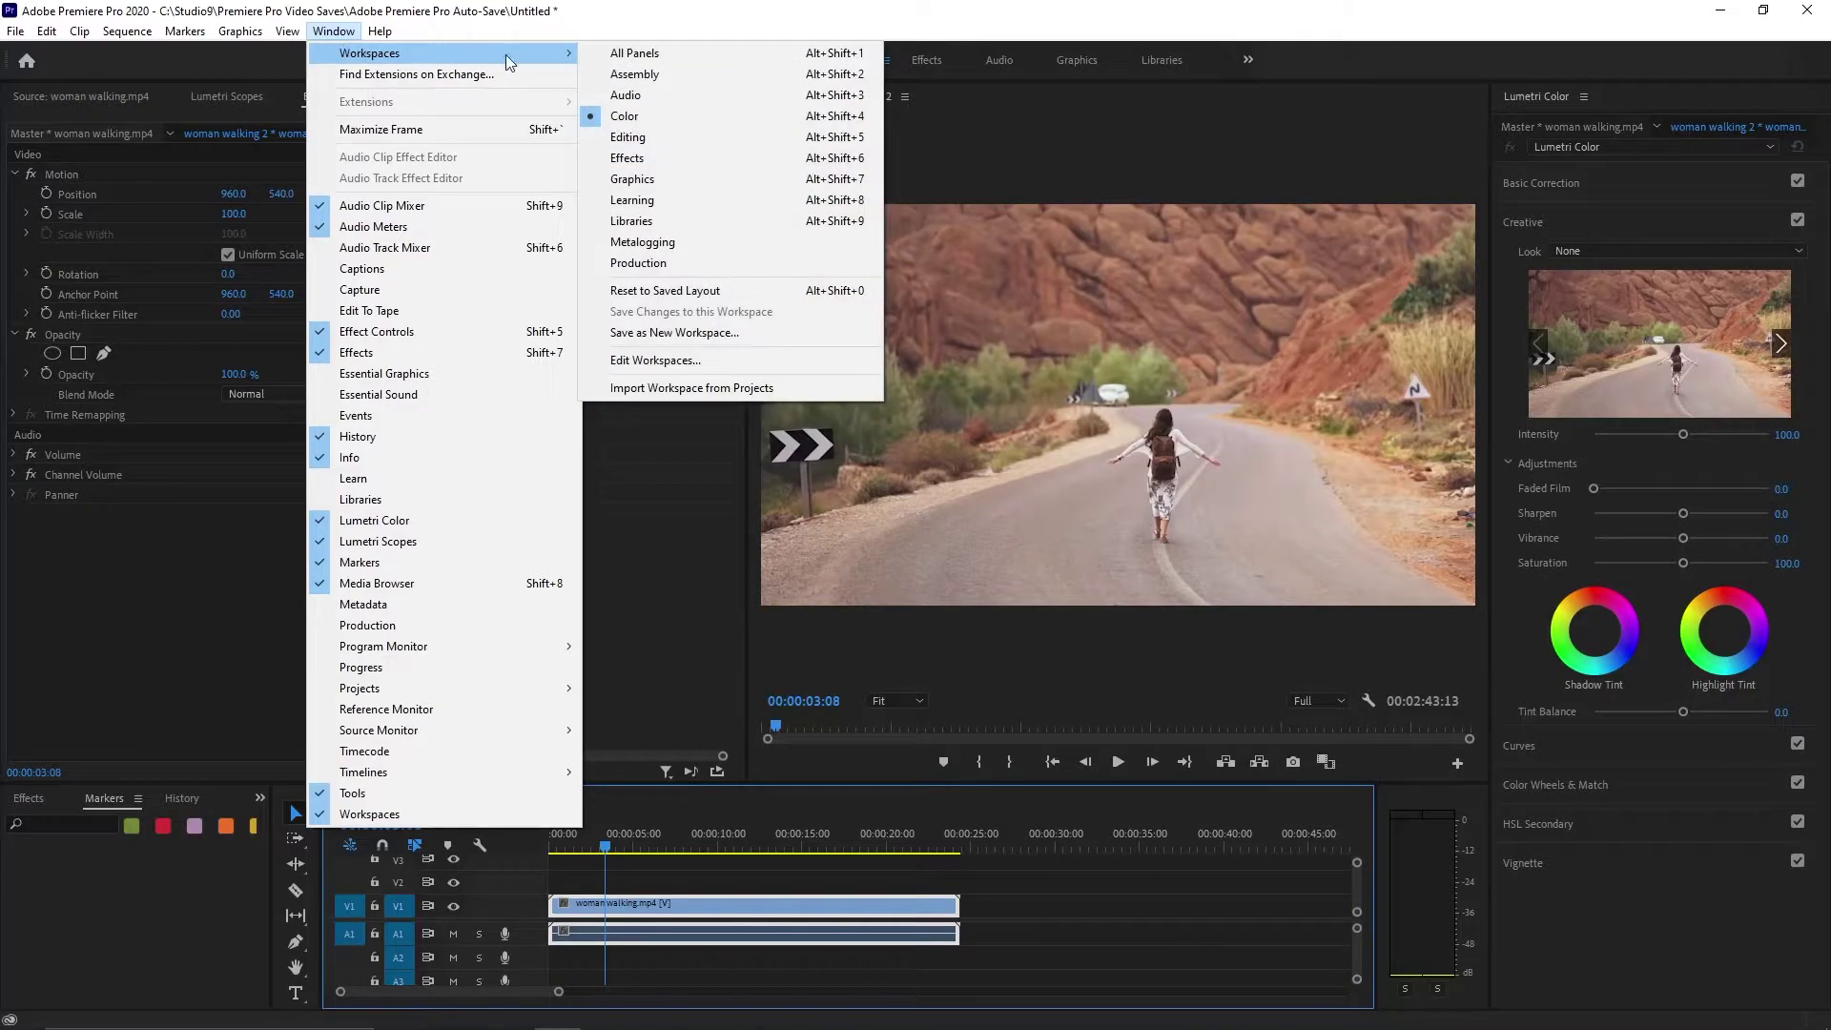
click(677, 116)
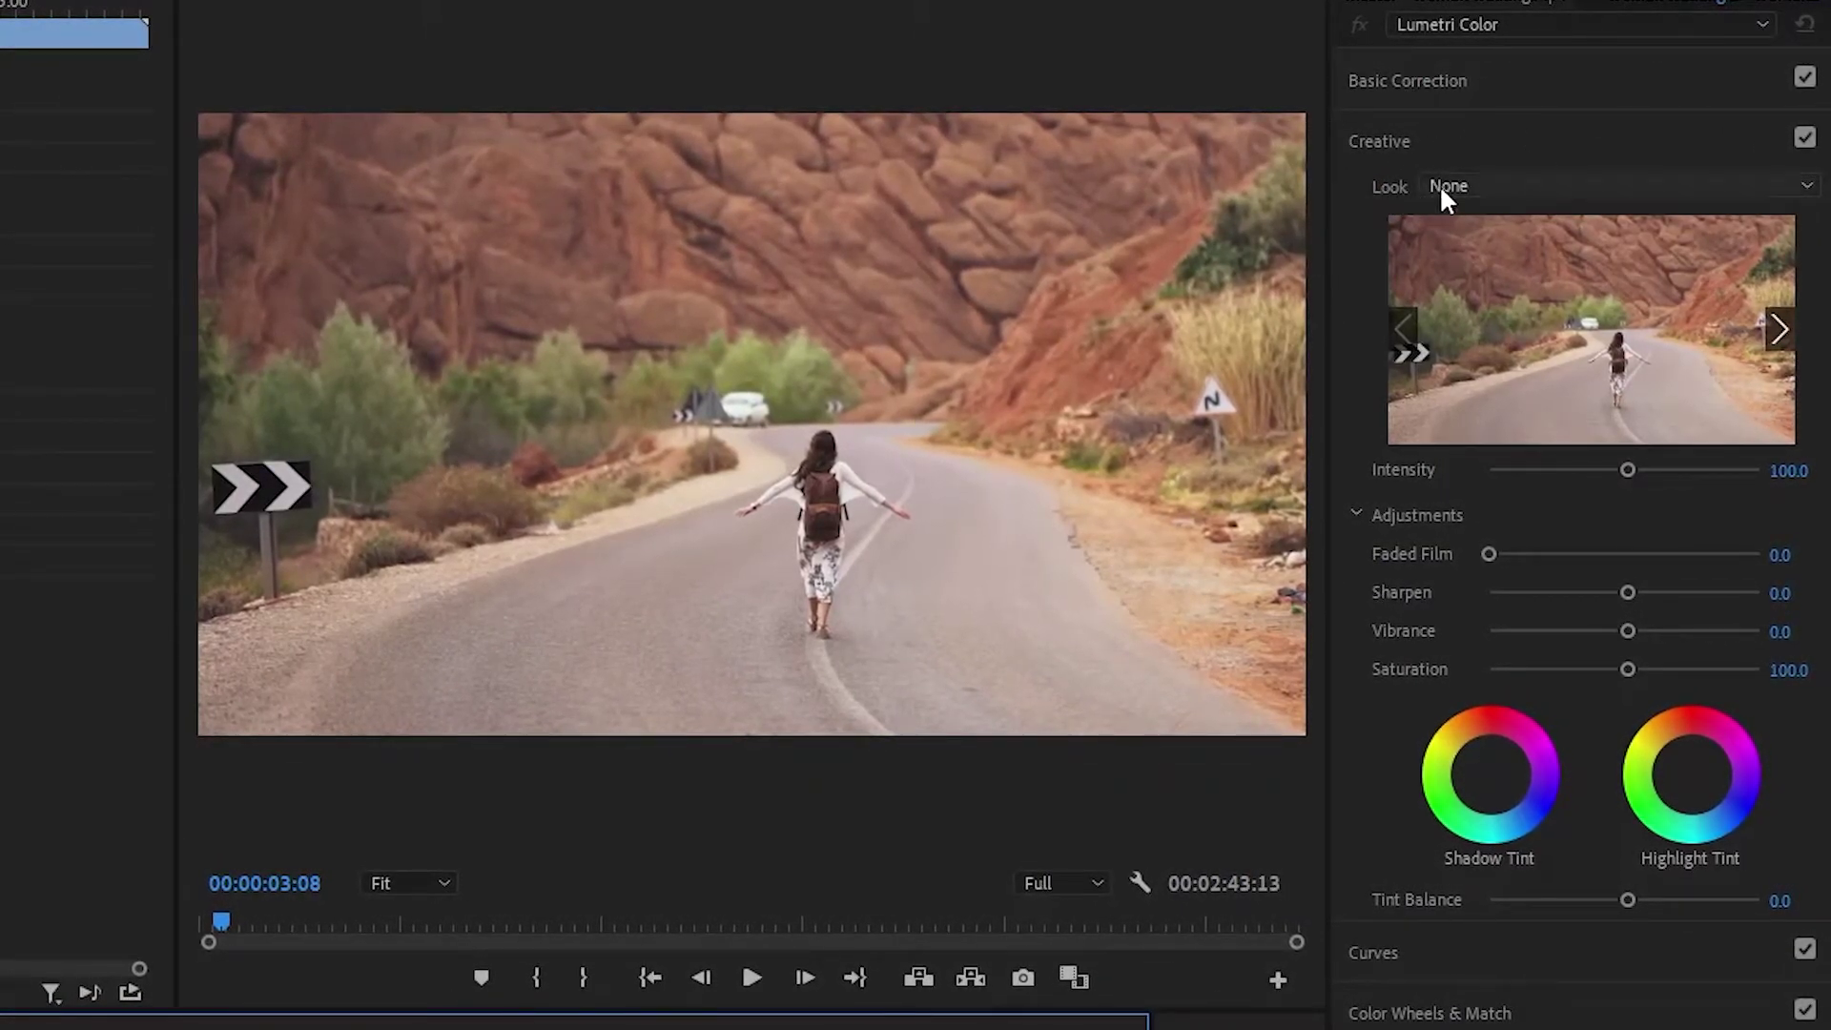
Step: Apply the creative look Monochrome Fuji ETERNA 250D Kodak 2395 to the woman walking clip
click(1713, 163)
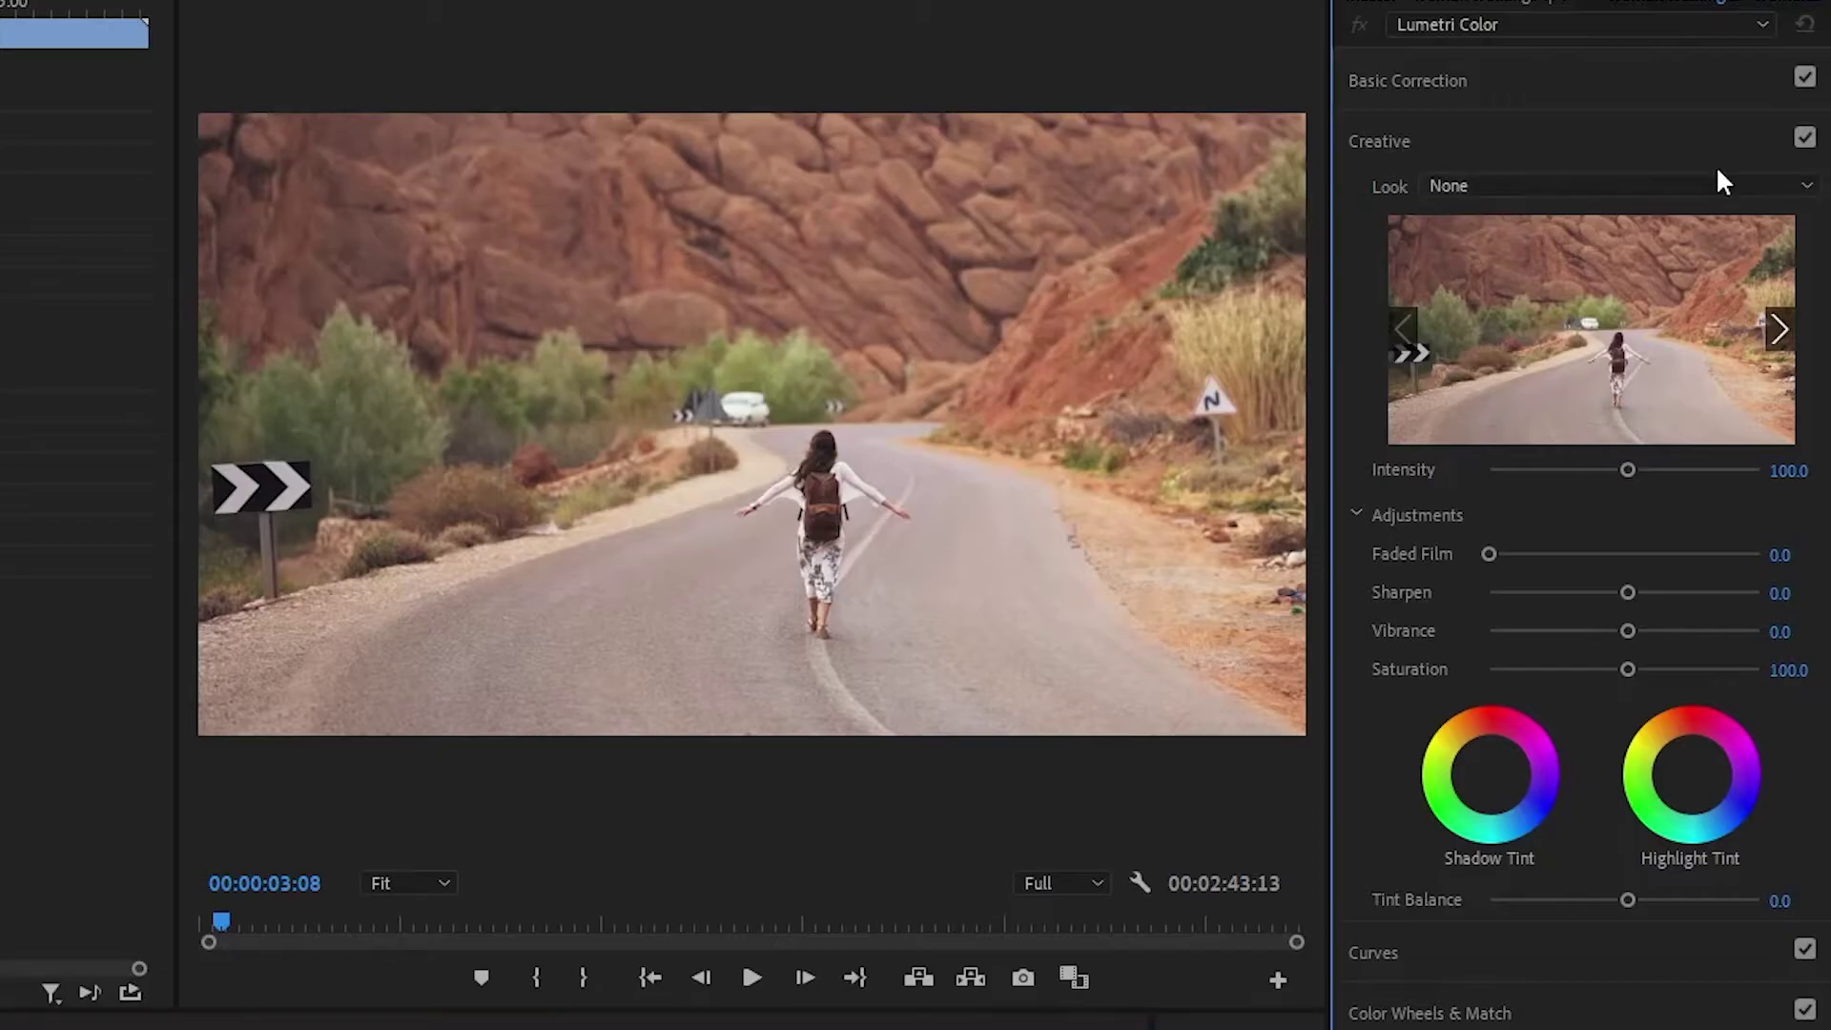
click(1714, 195)
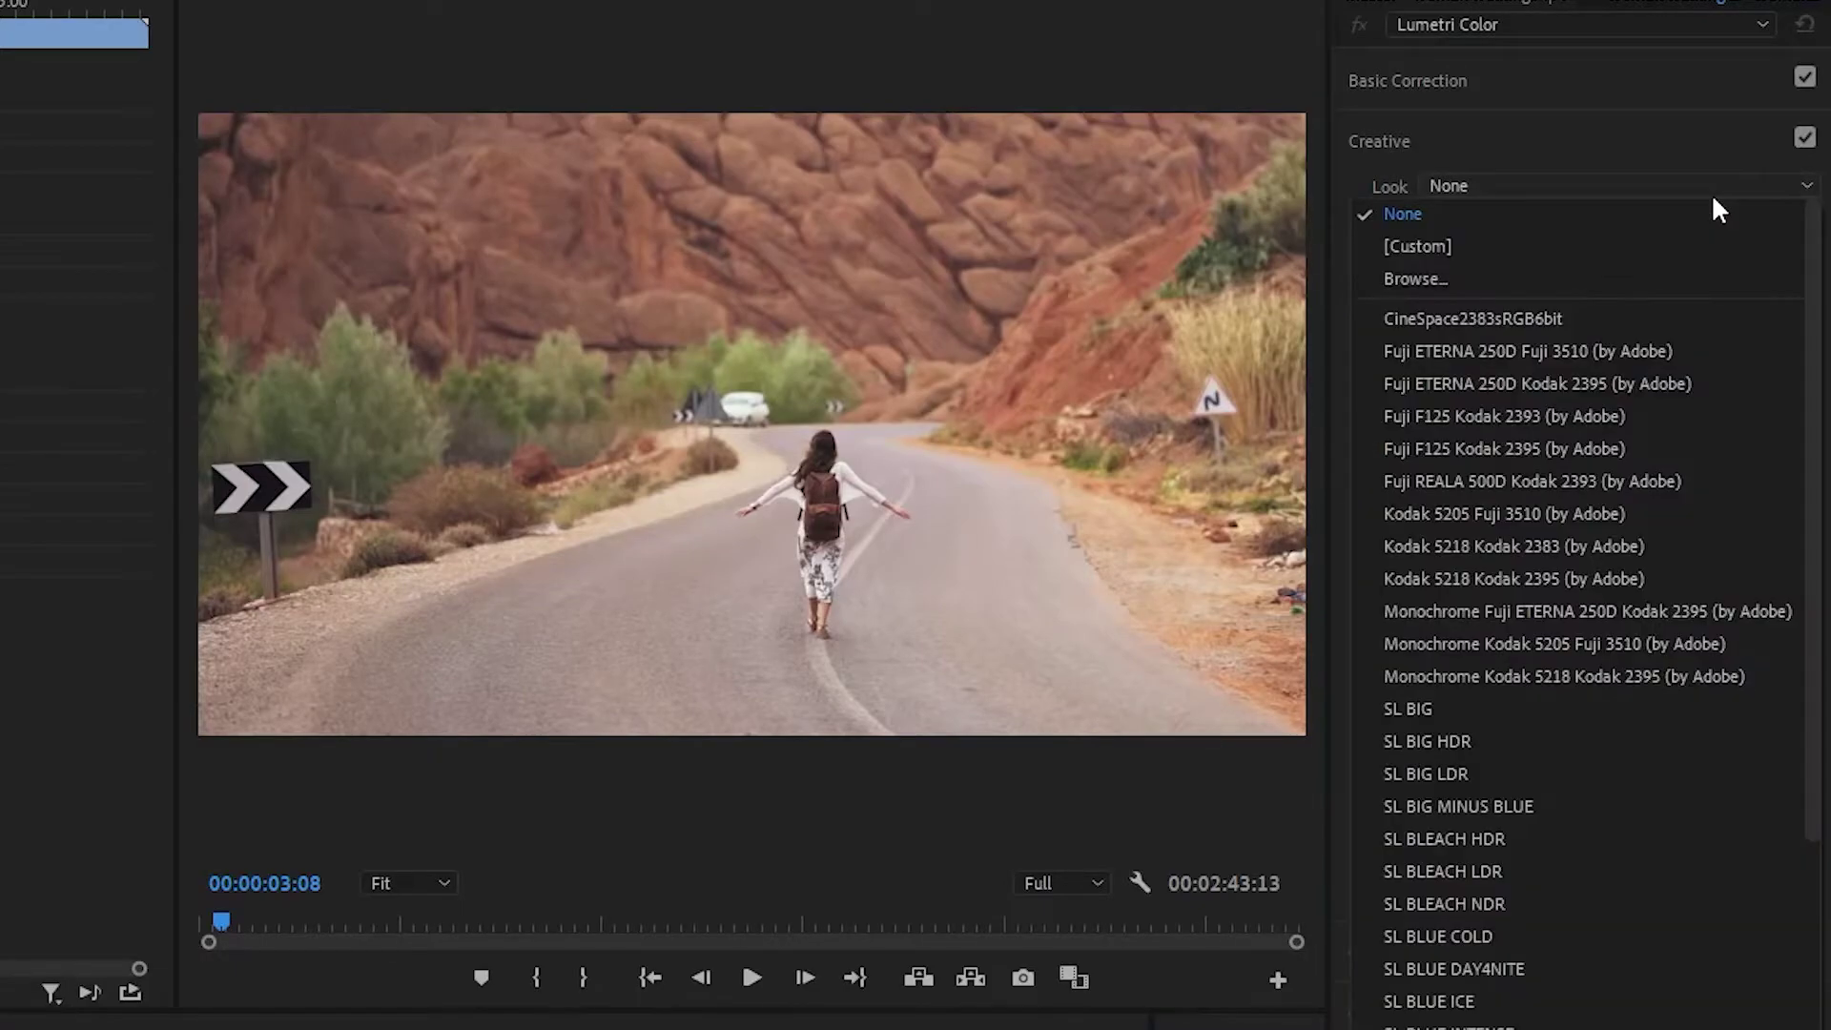
scroll(1541, 464, down, 9)
scroll(1723, 479, up, 10)
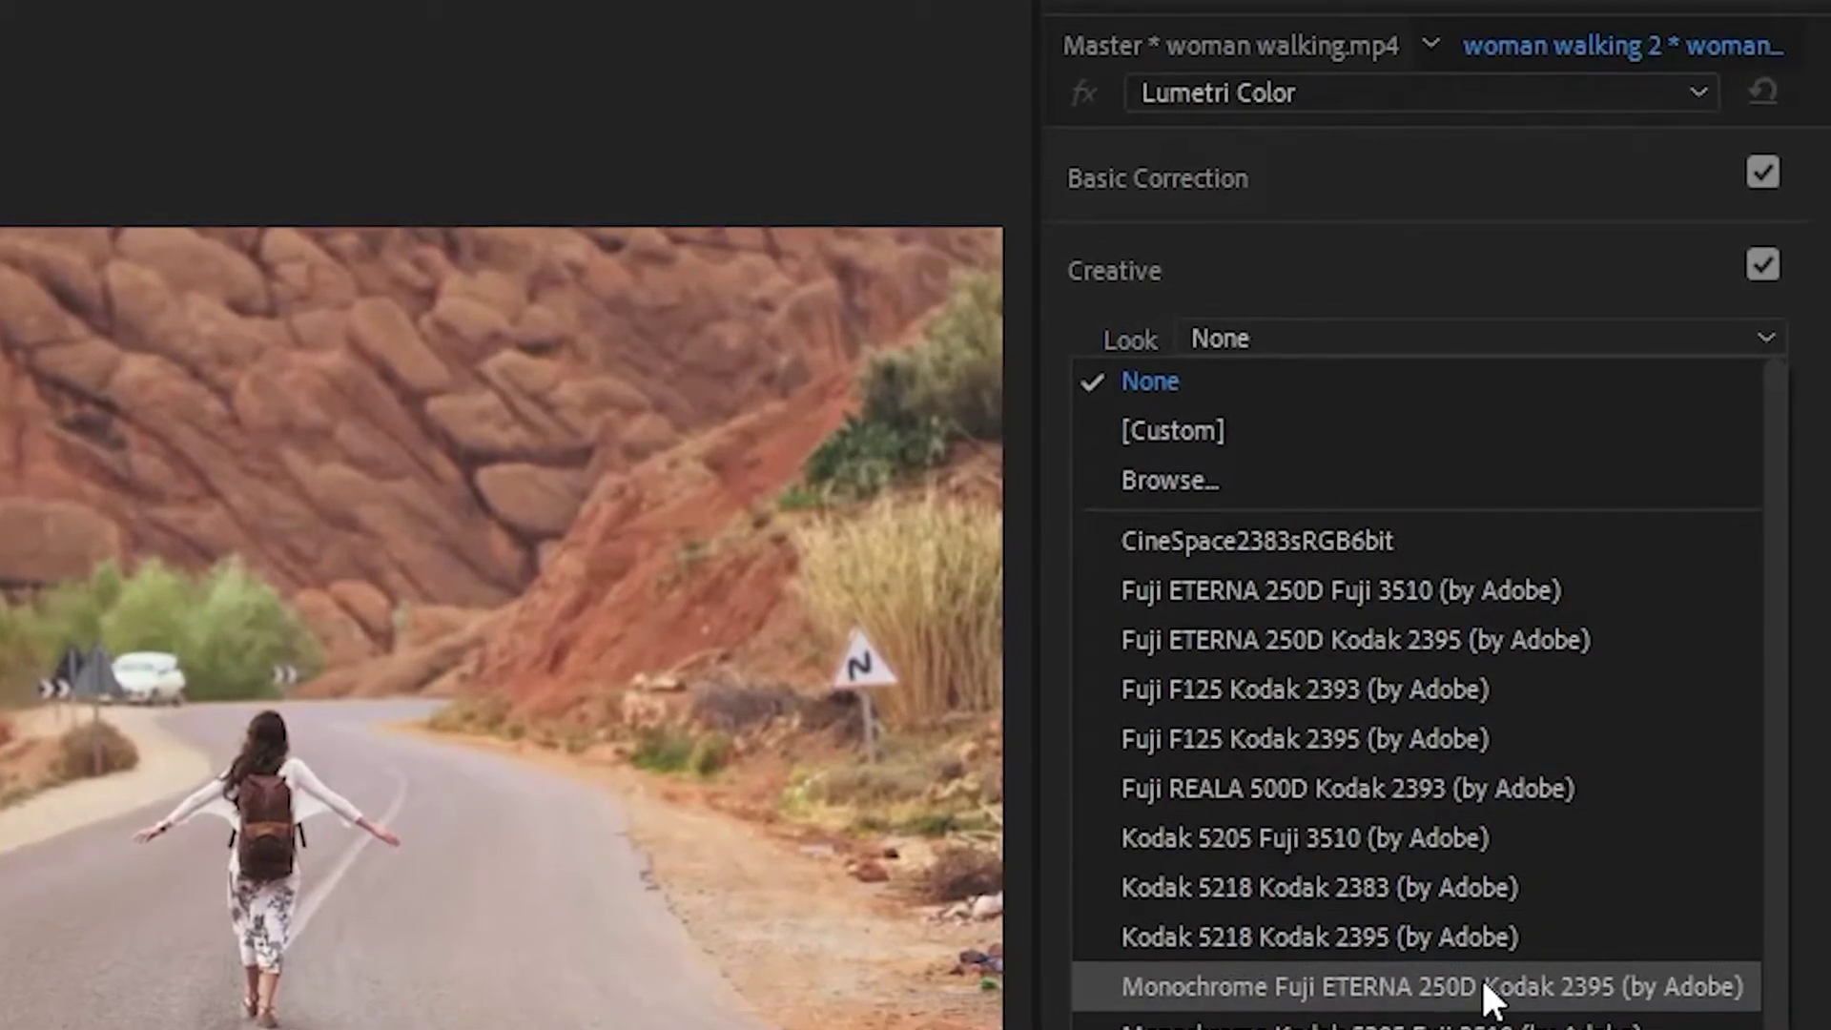
click(1483, 980)
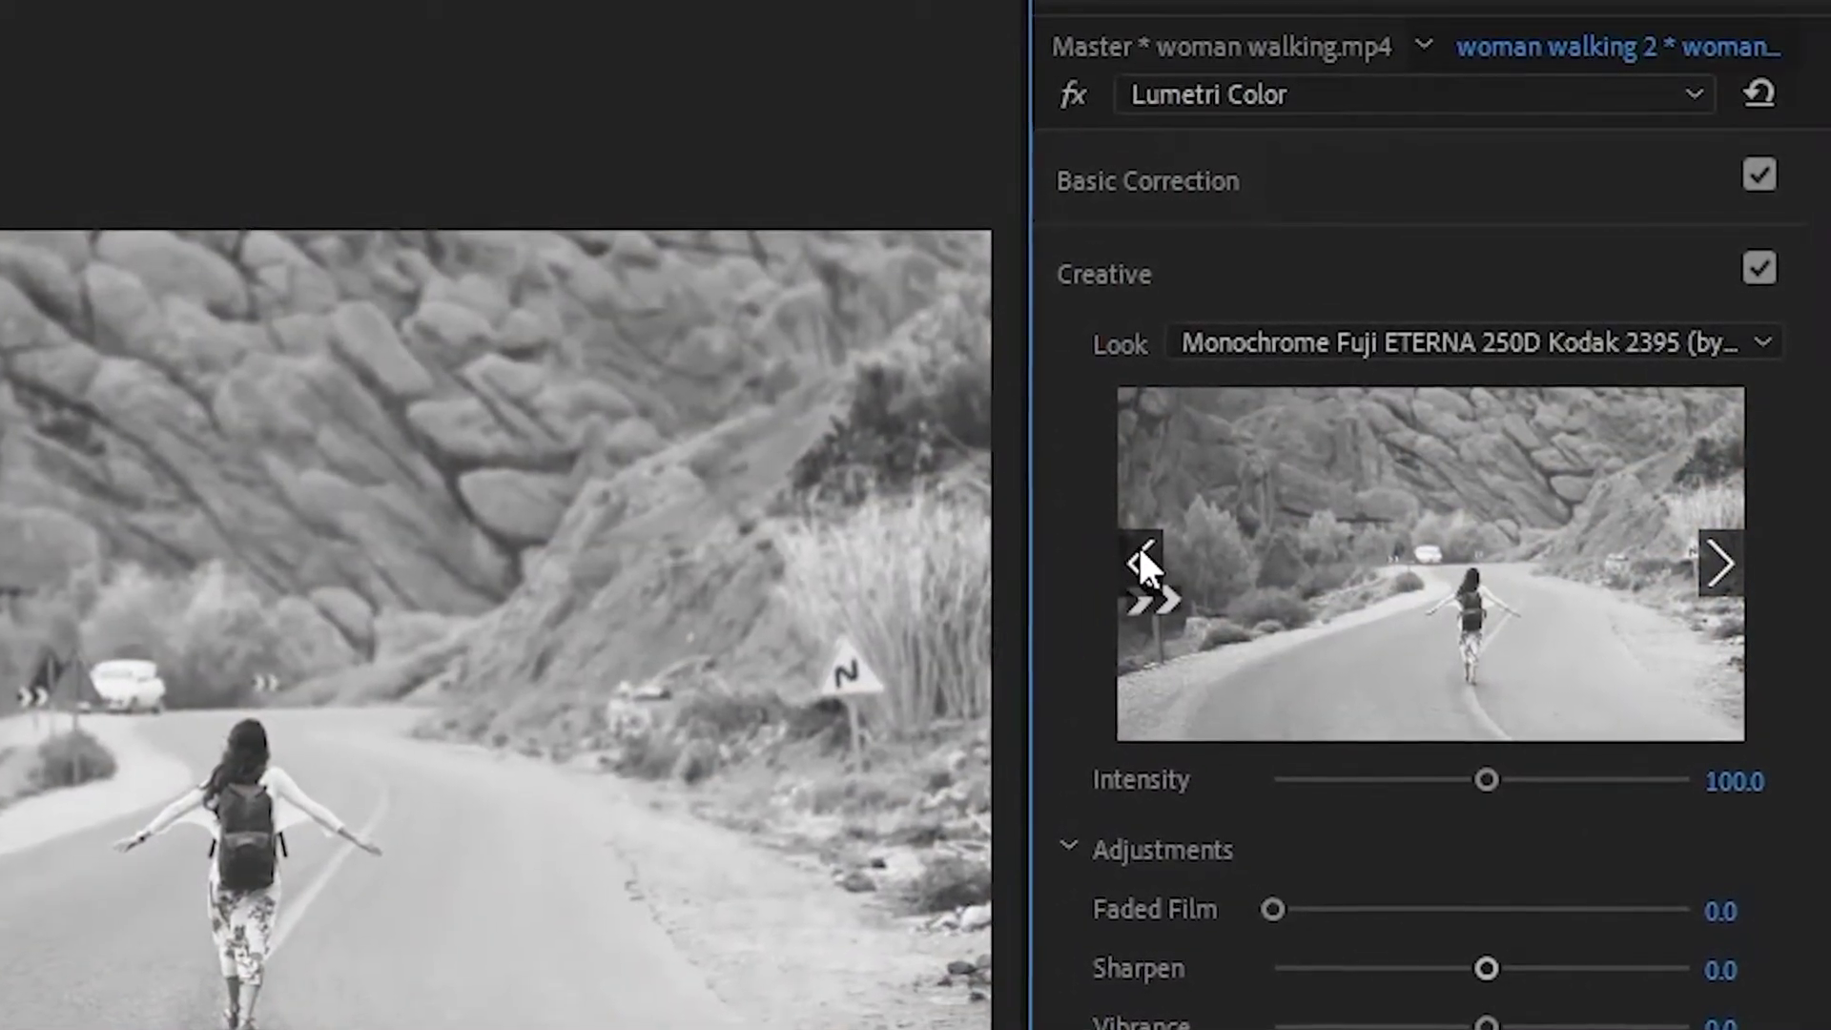
Step: Preview the neighbouring looks, and change the clip's look to Monochrome Kodak 5205 Fuji 3510
click(1141, 553)
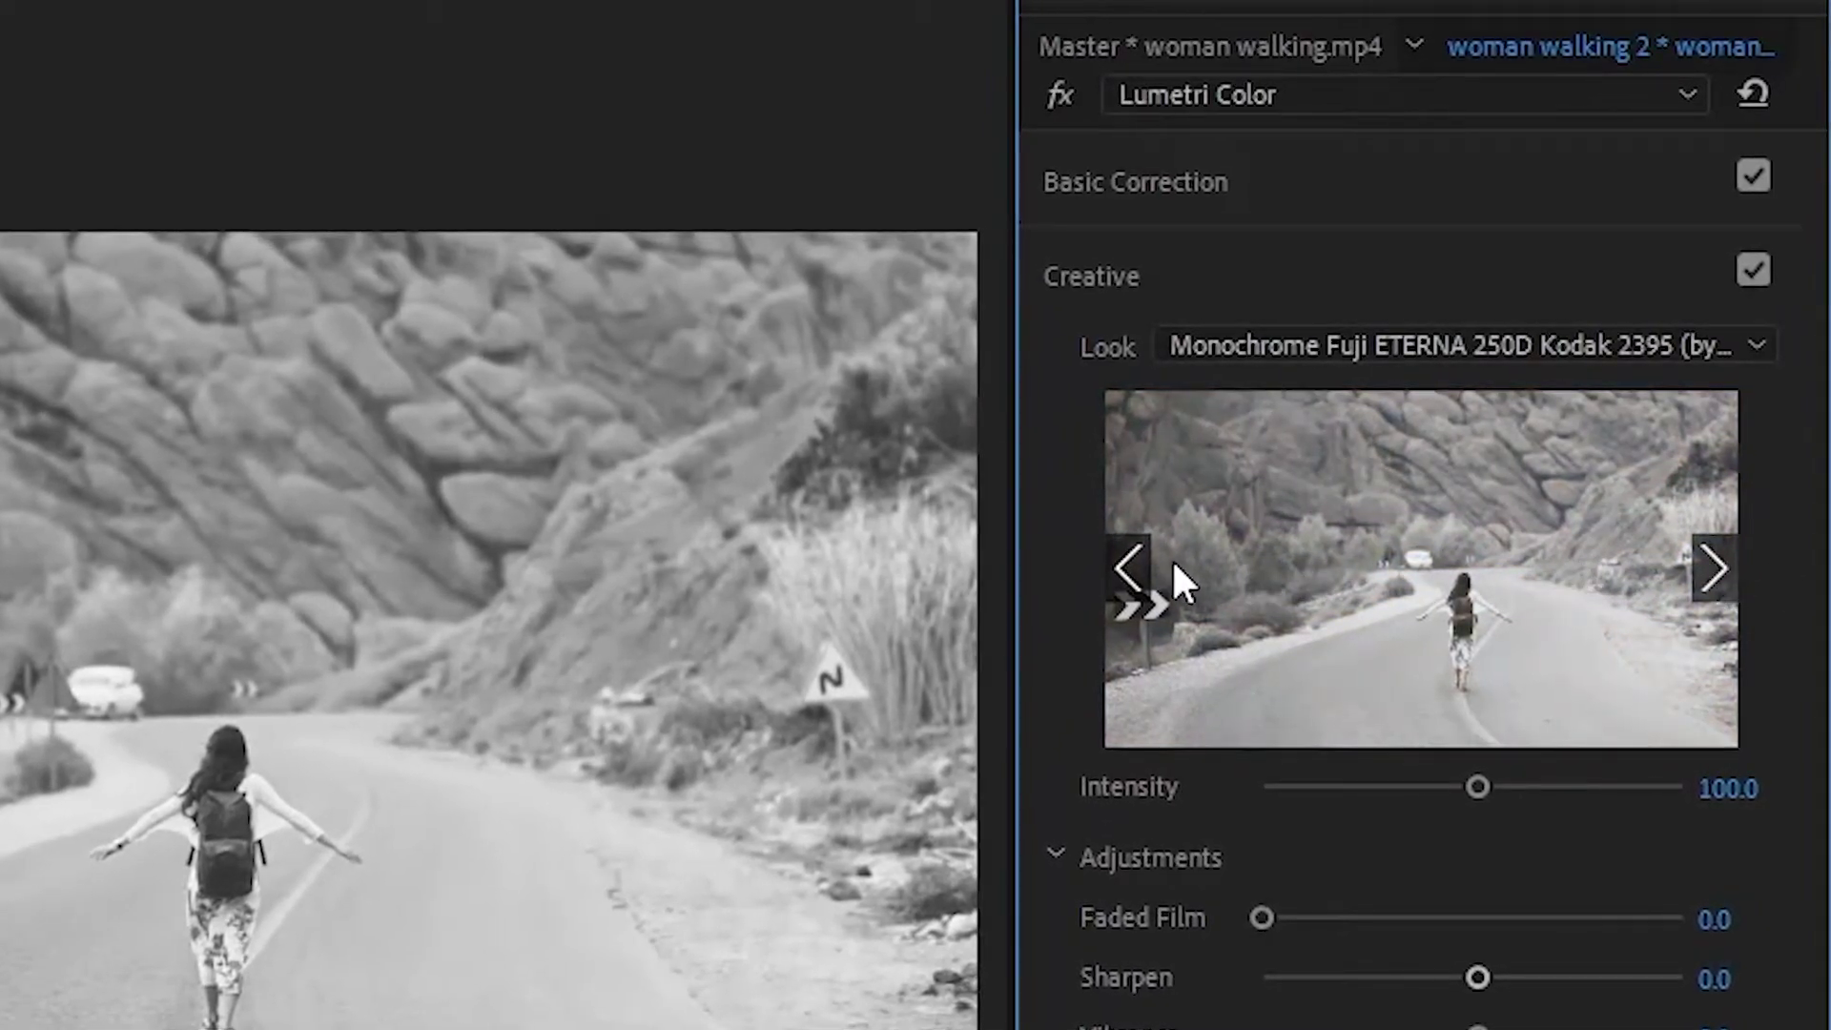
click(1135, 567)
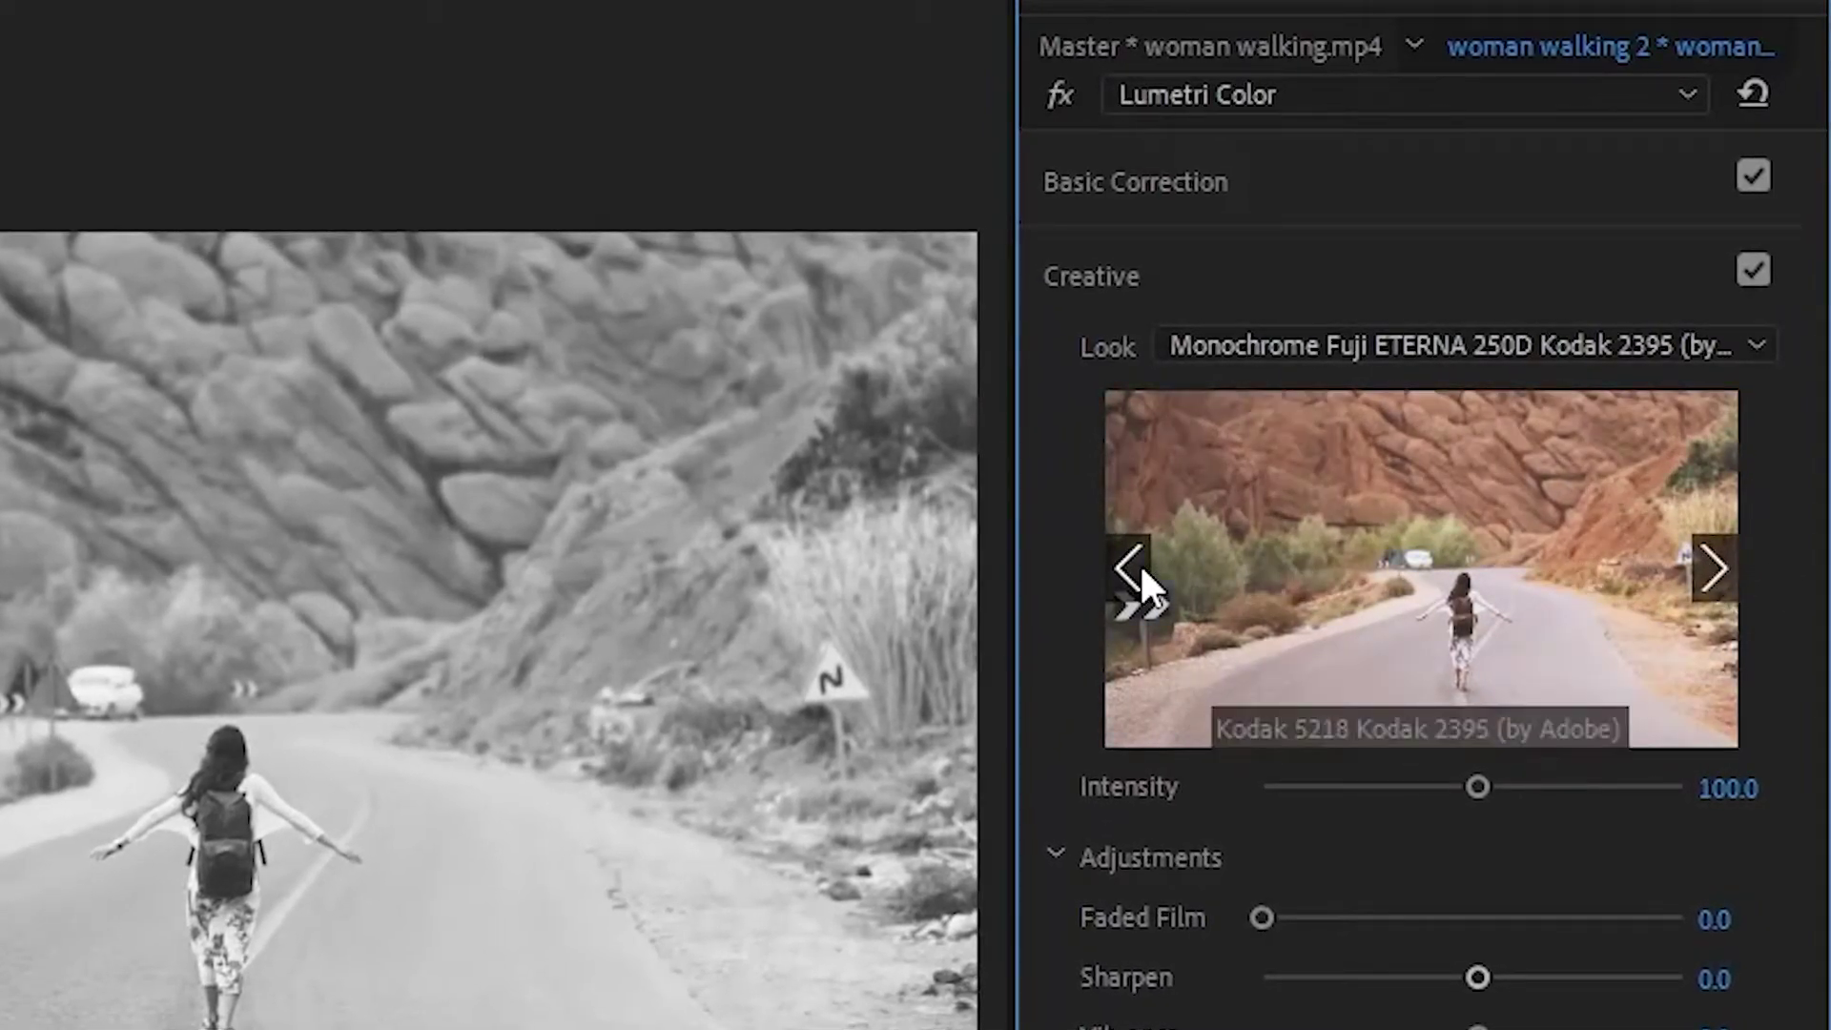
click(1717, 569)
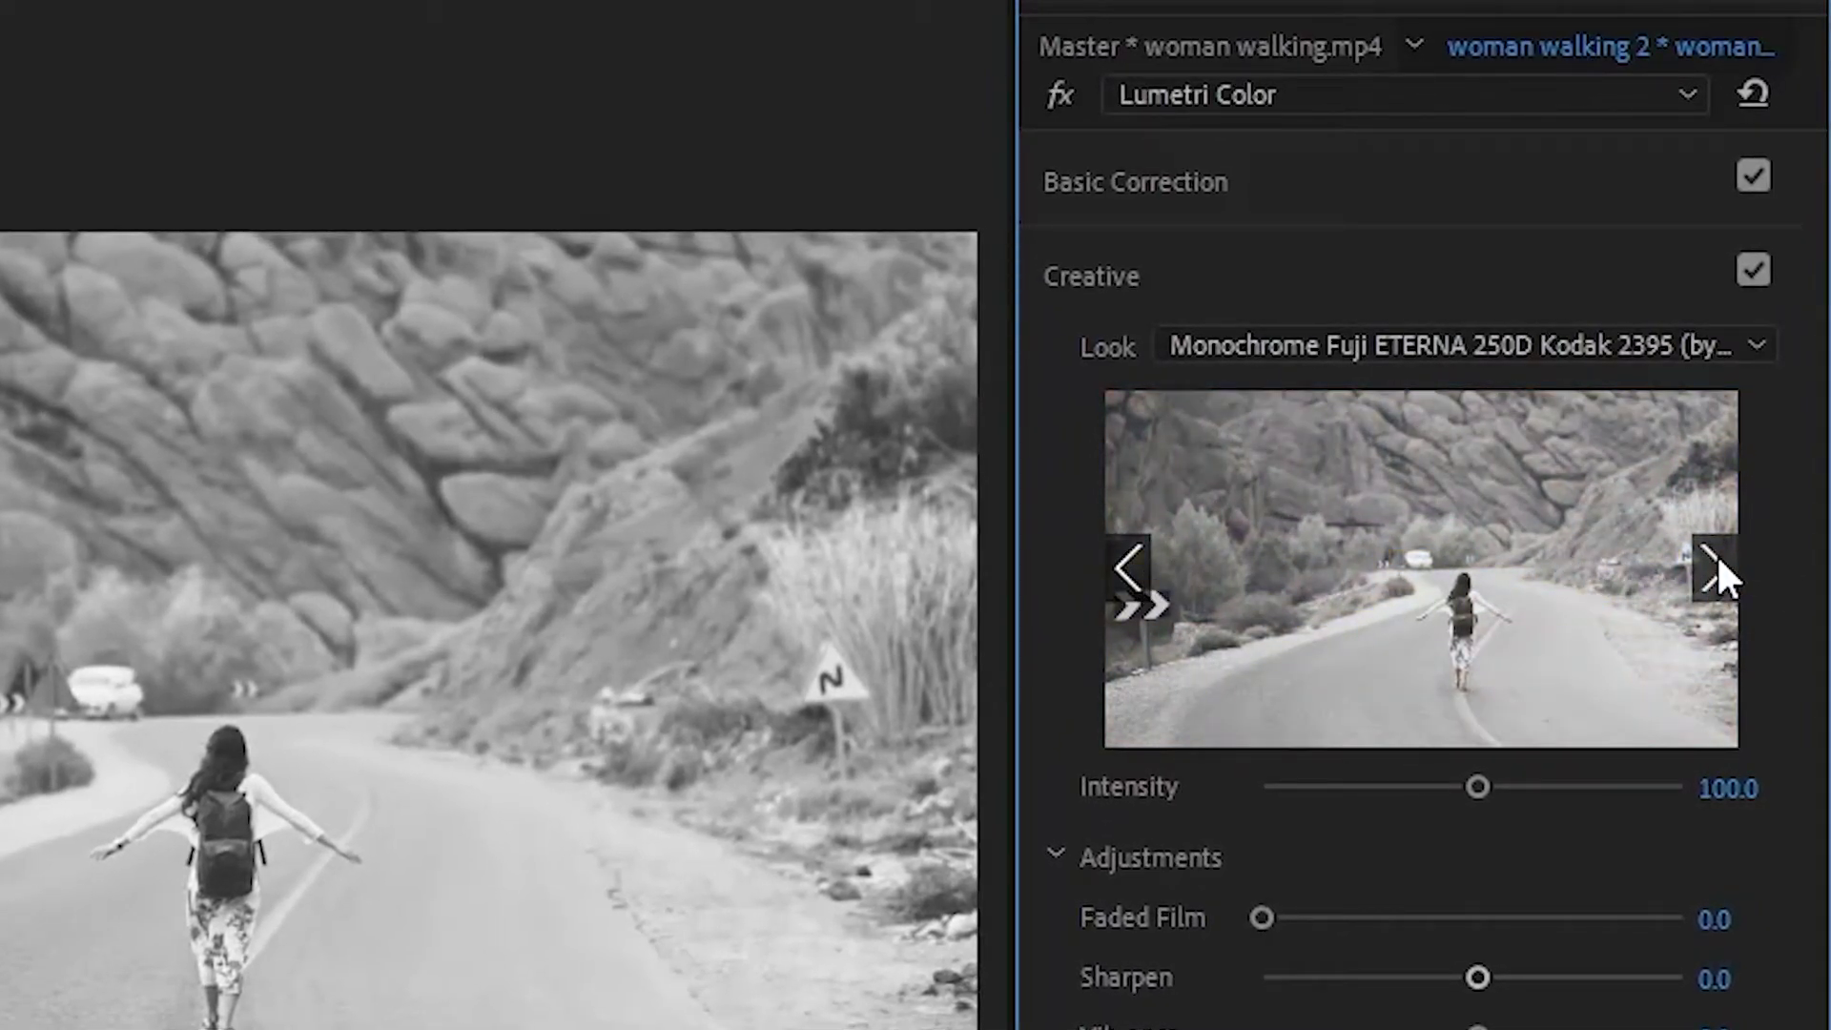
click(1758, 346)
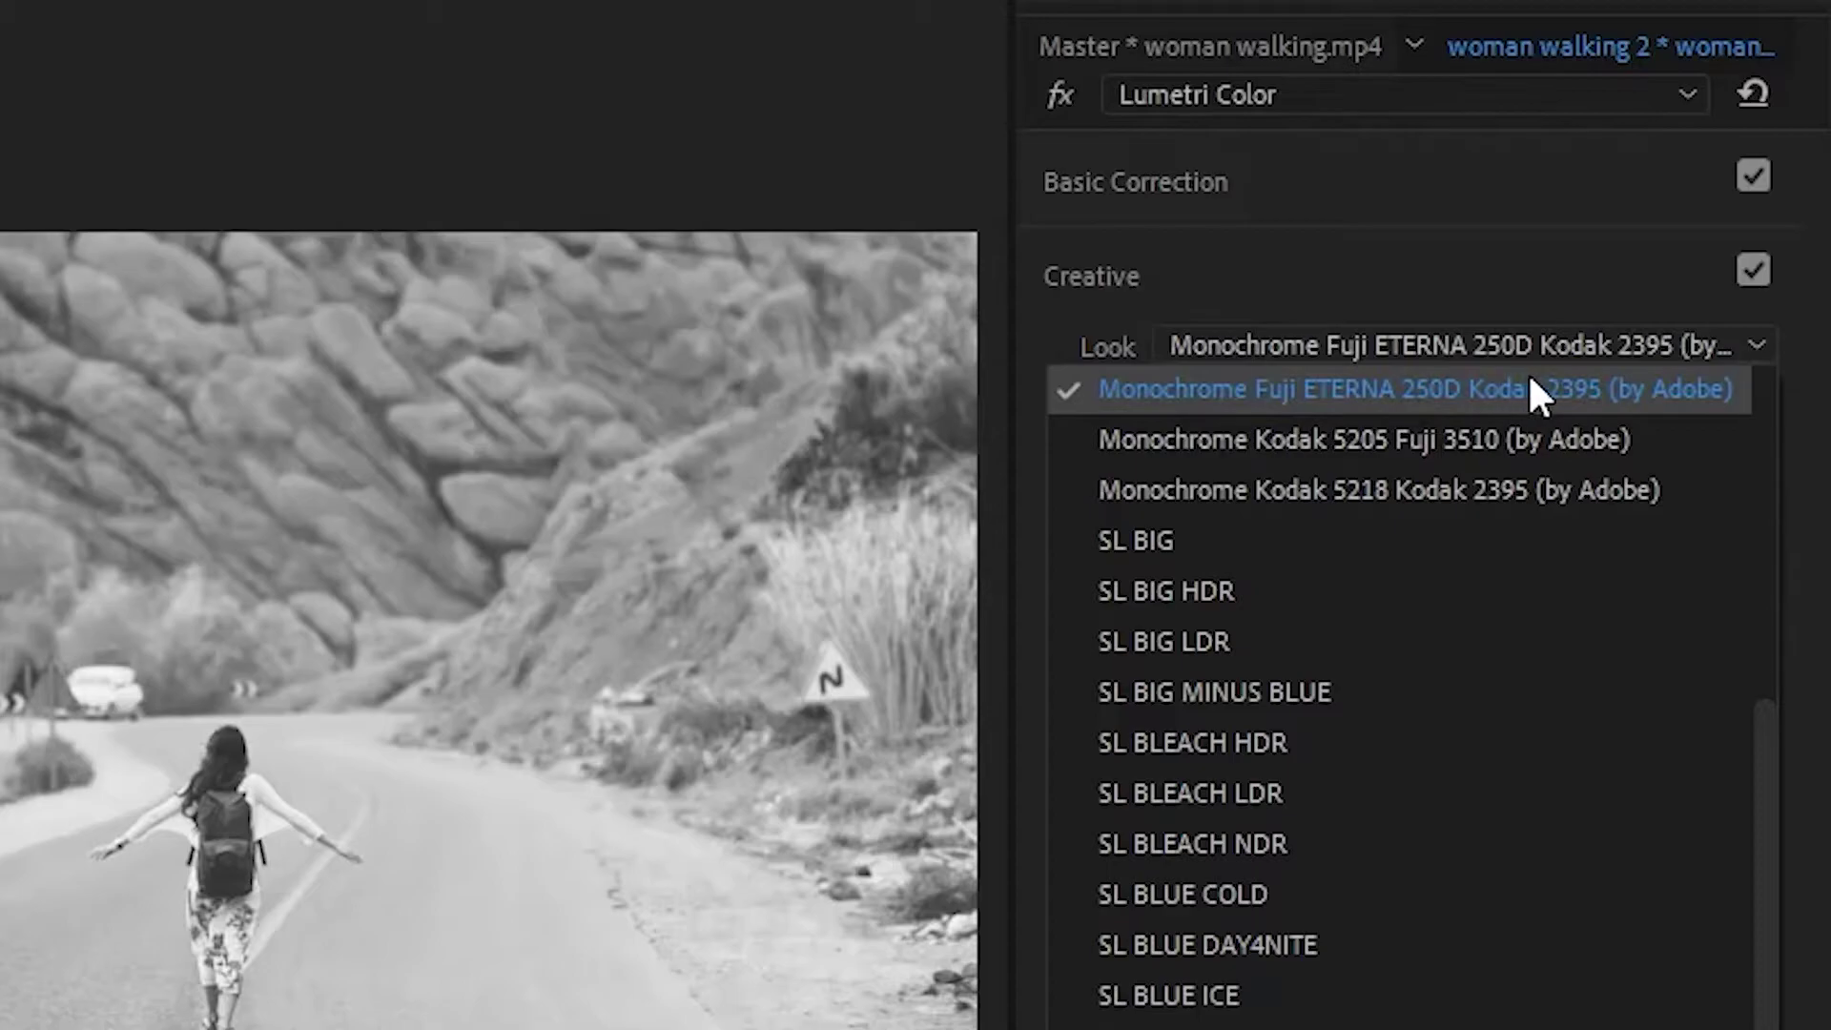
click(1572, 440)
Step: Change the clip's look to Monochrome Kodak 5218 Kodak 2395 and preview the looks next to it
click(1645, 353)
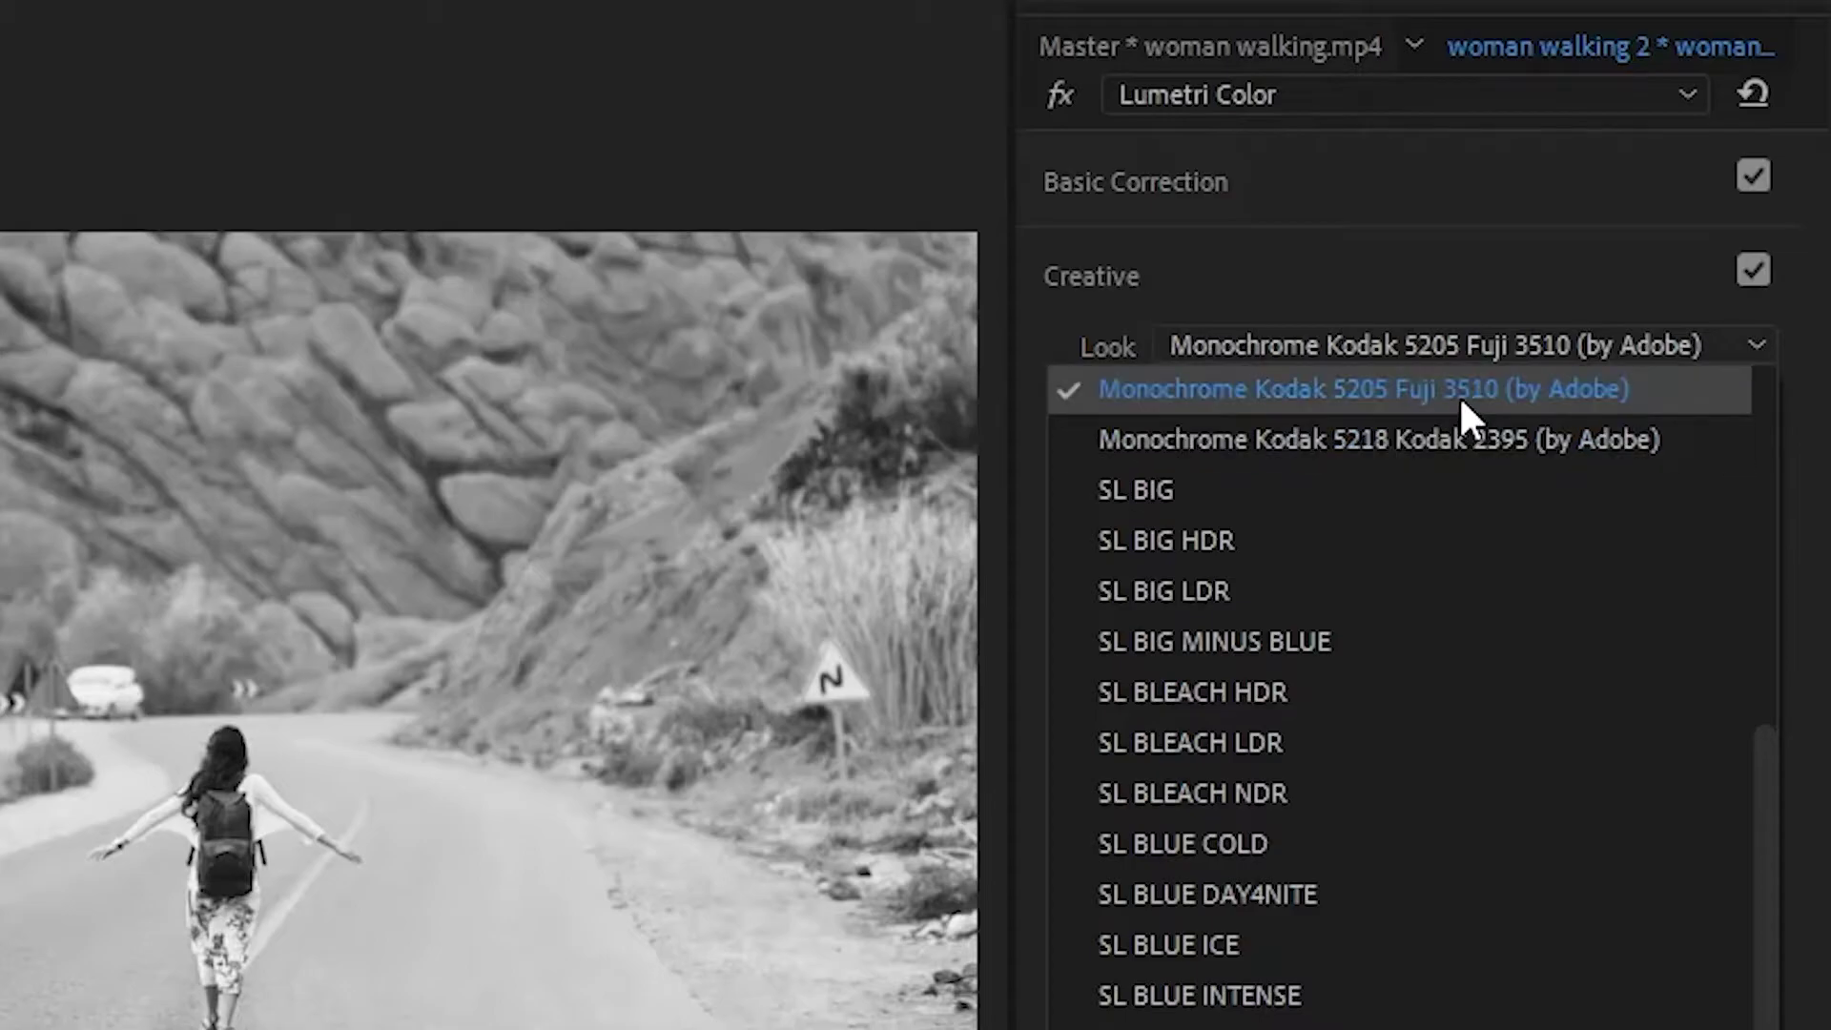
click(1484, 446)
click(1116, 581)
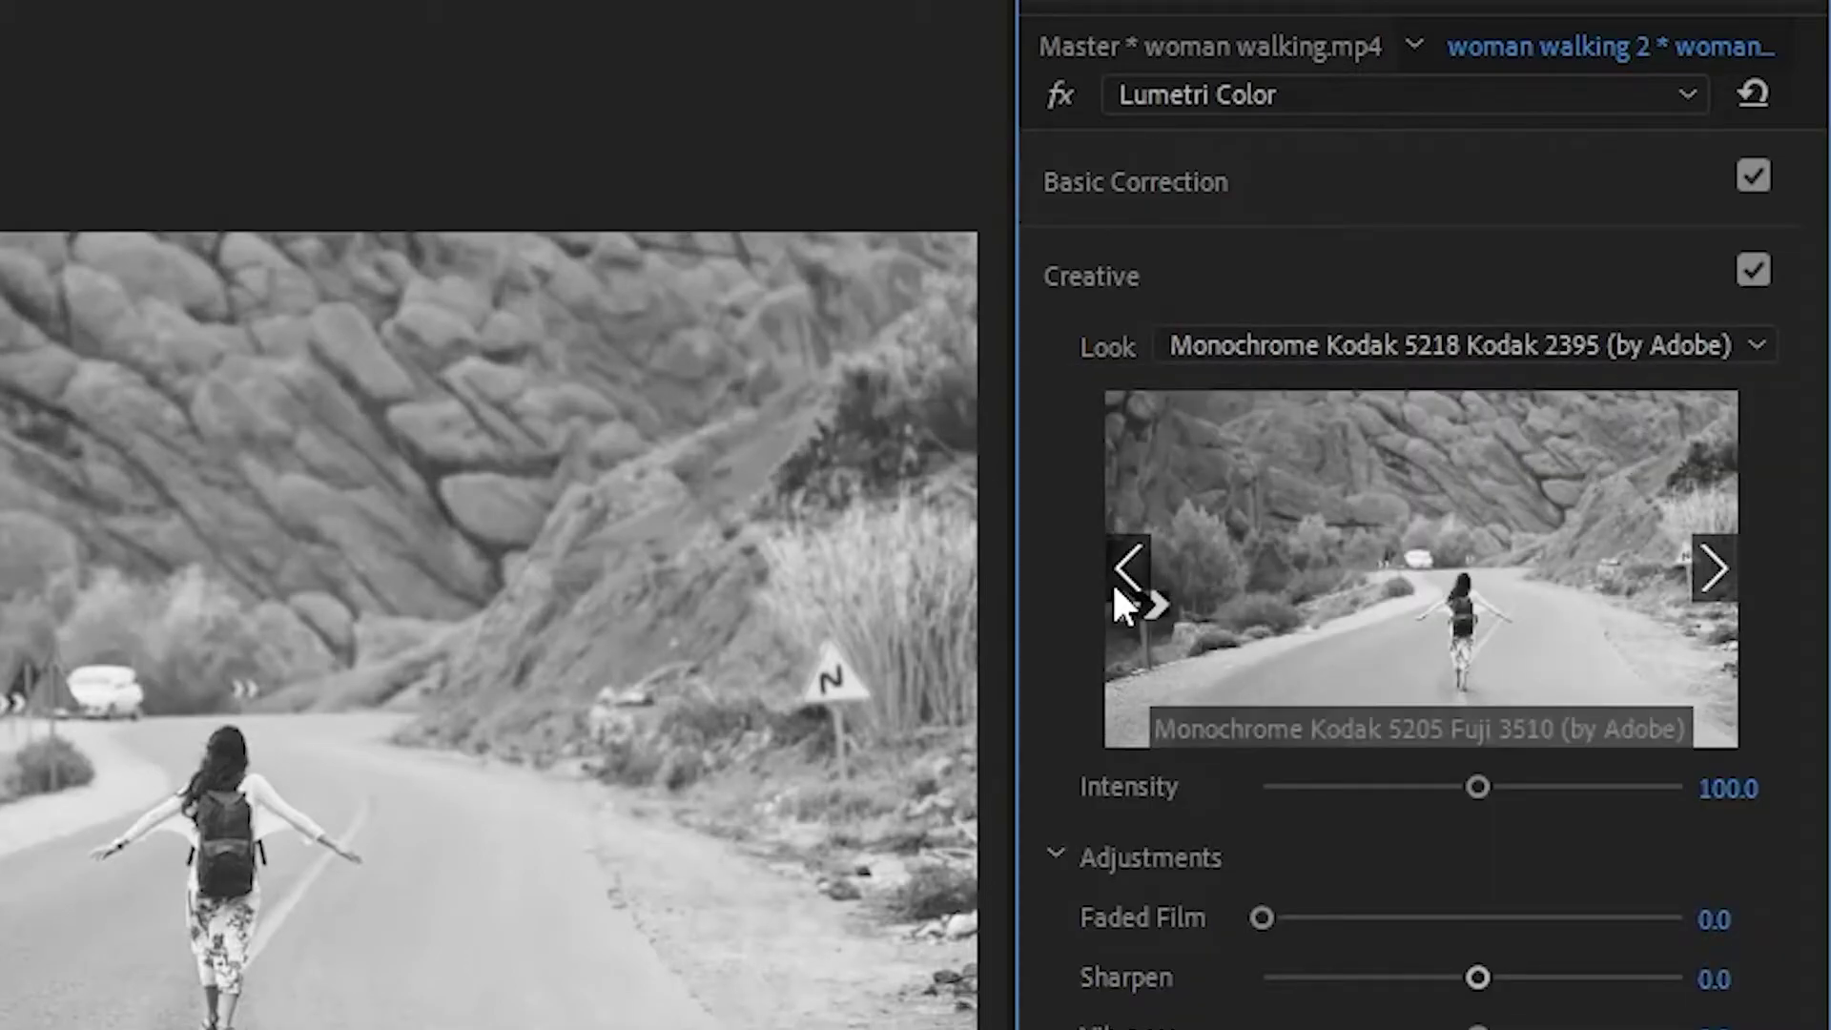
click(1116, 582)
click(1717, 573)
click(1715, 561)
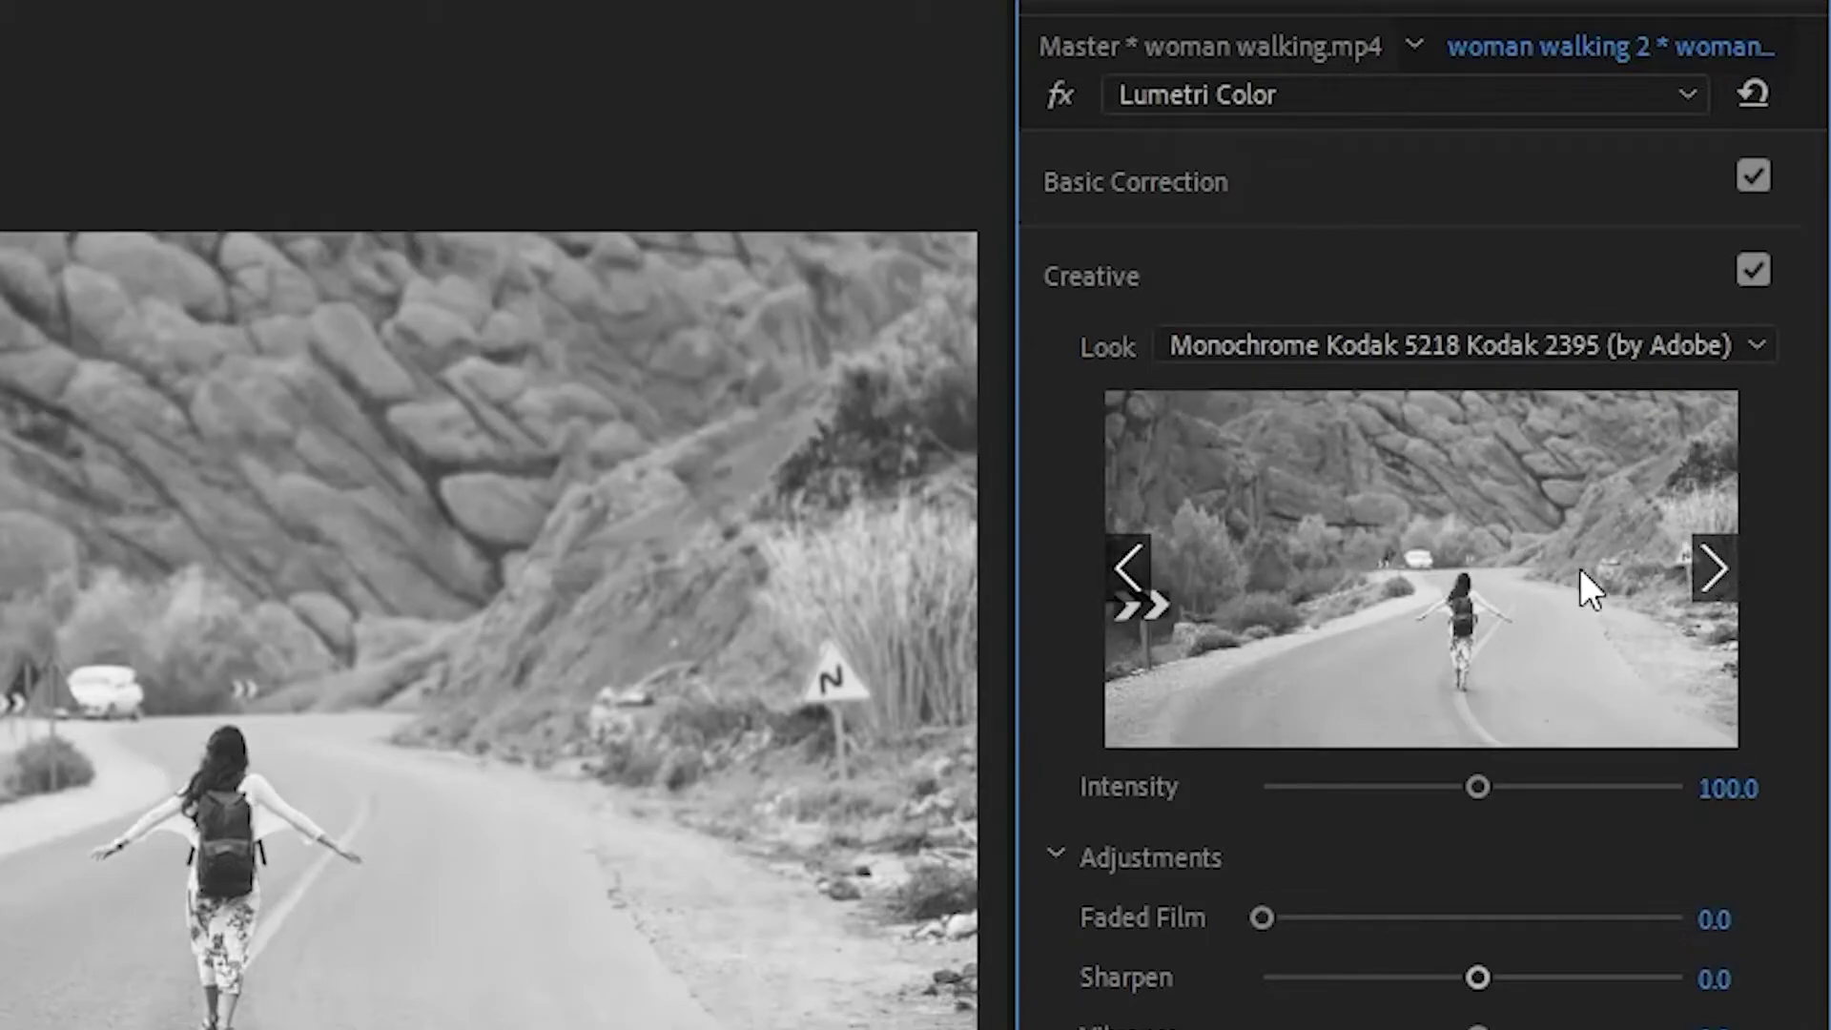
click(1140, 573)
Step: Apply the SL NOIR 1965 look to the woman walking clip
click(1736, 347)
scroll(1472, 993, down, 6)
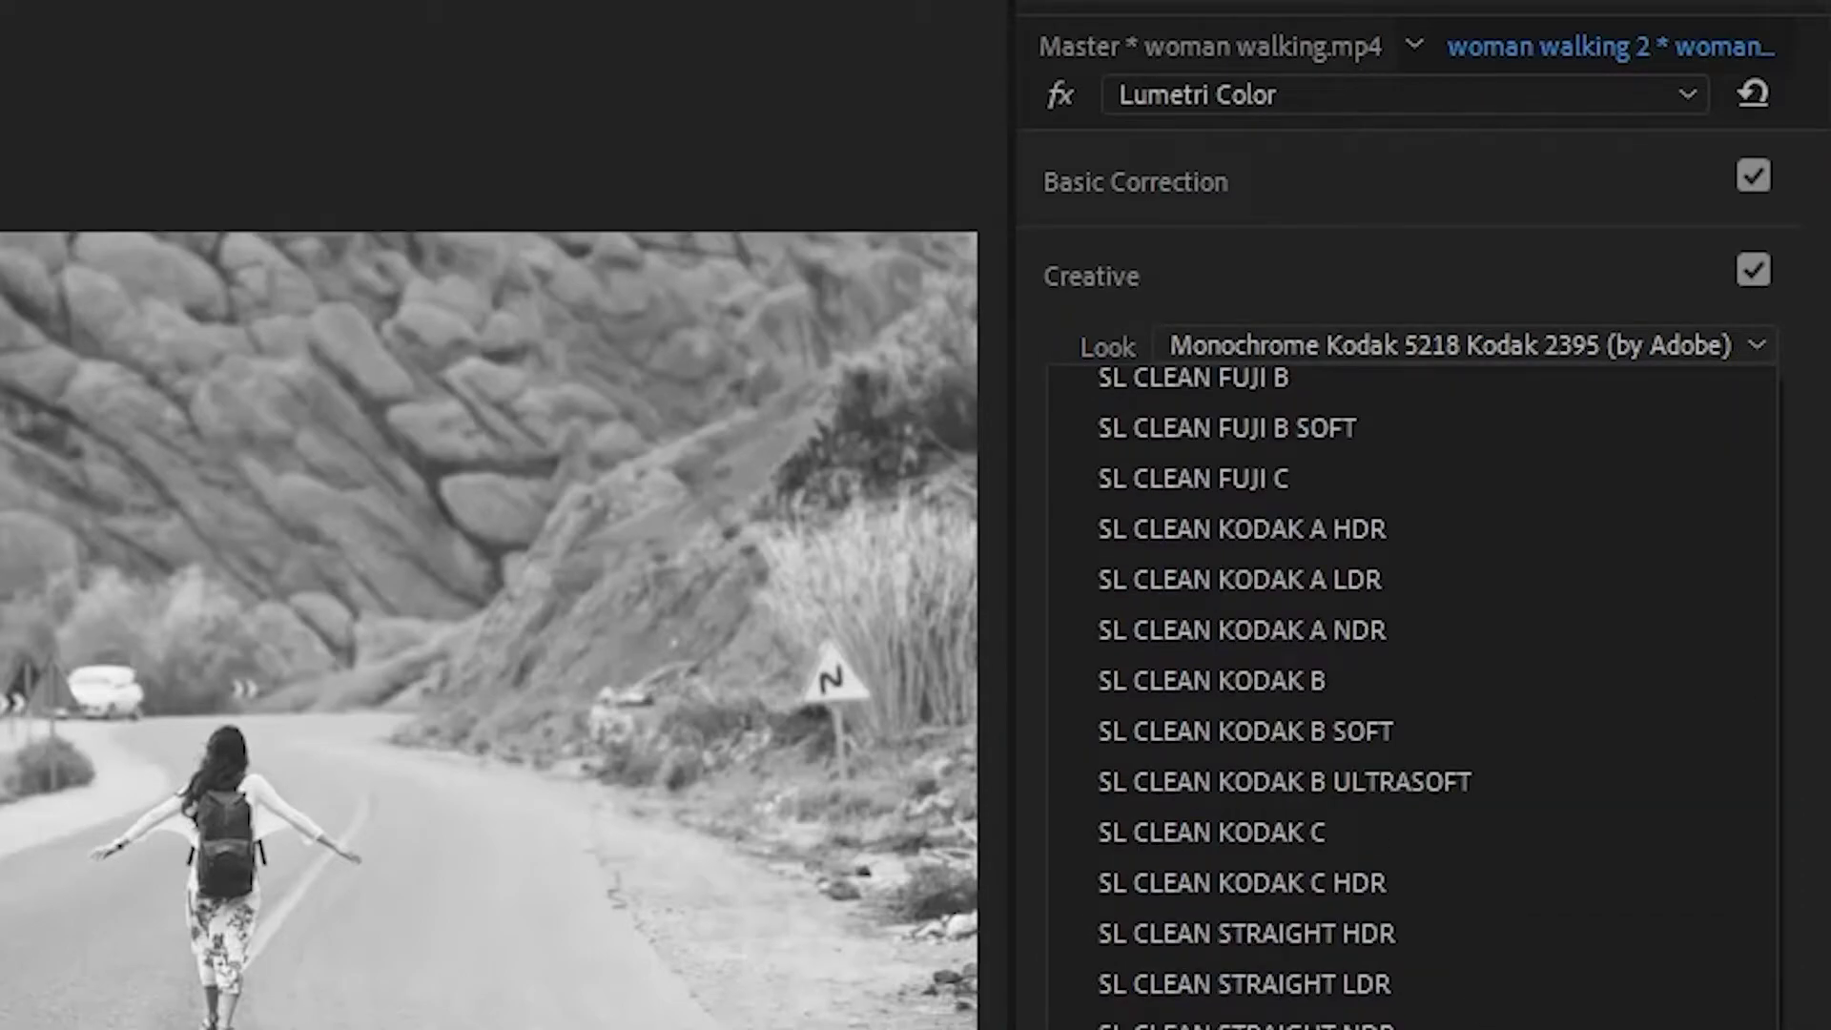
click(1564, 1027)
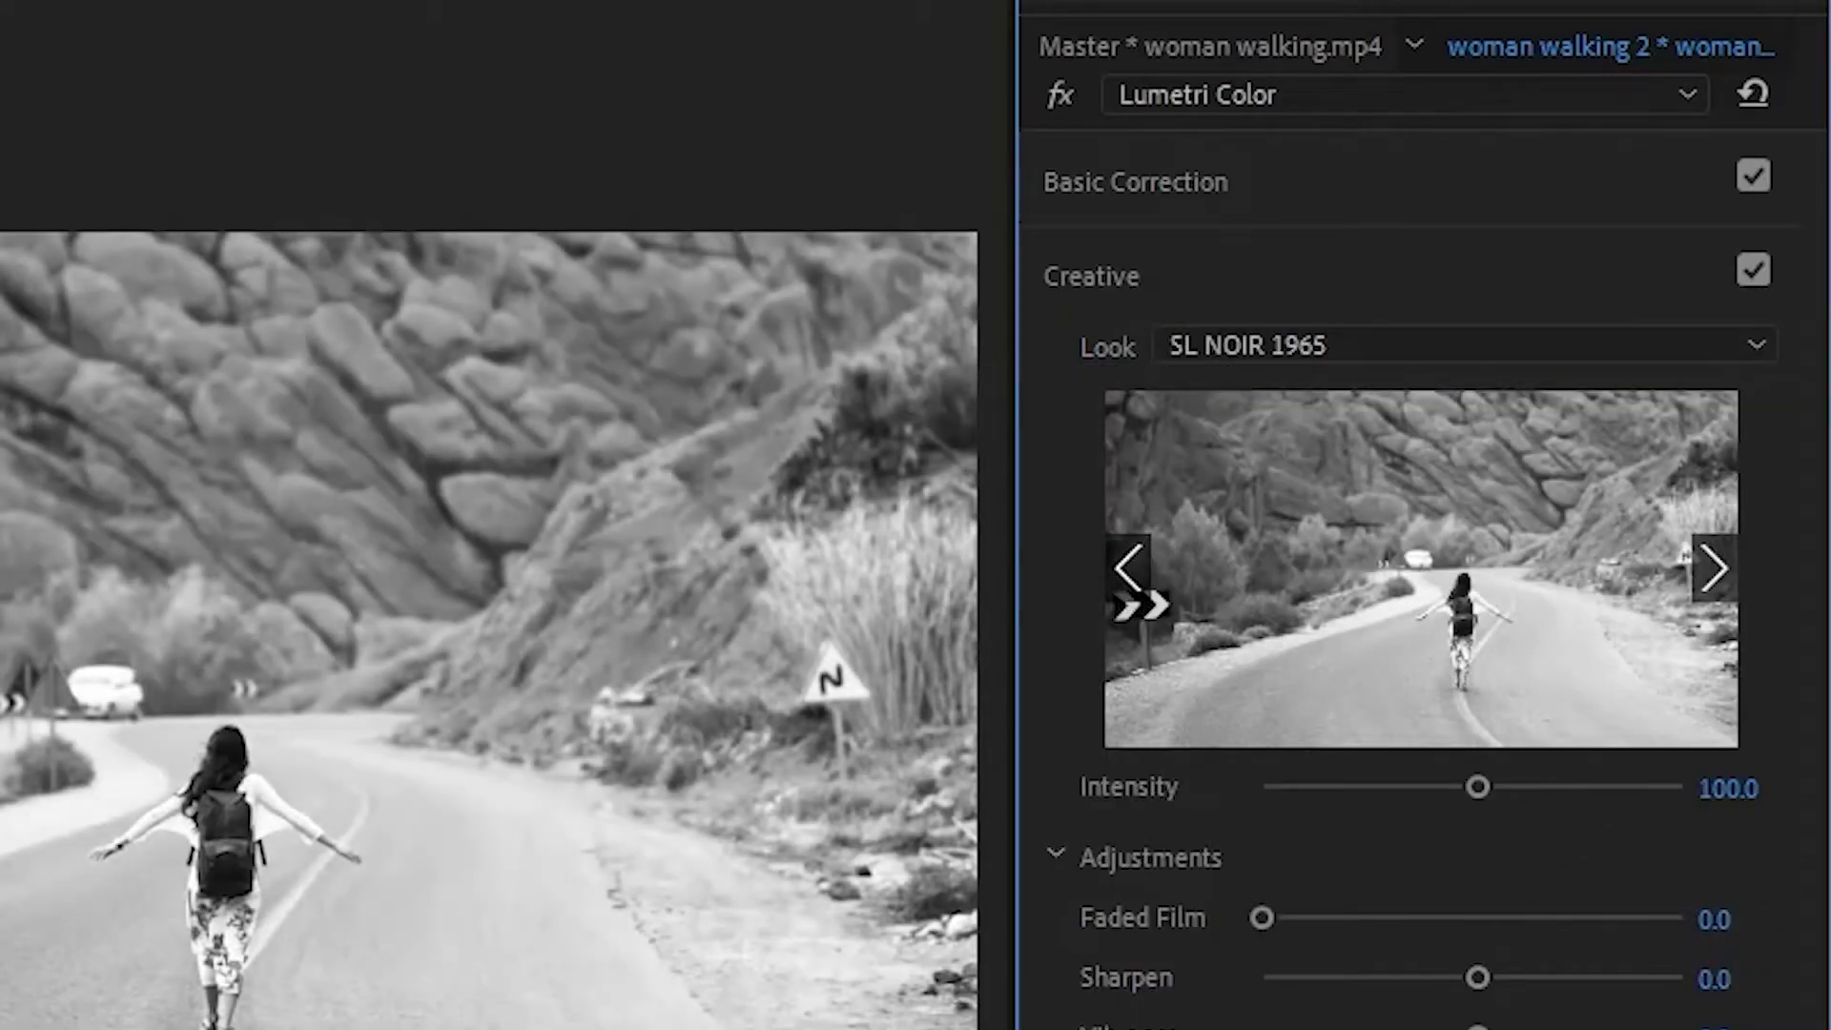
Step: Preview the SL NOIR looks that follow SL NOIR 1965, and apply SL NOIR NOUVELLE RED
click(1717, 573)
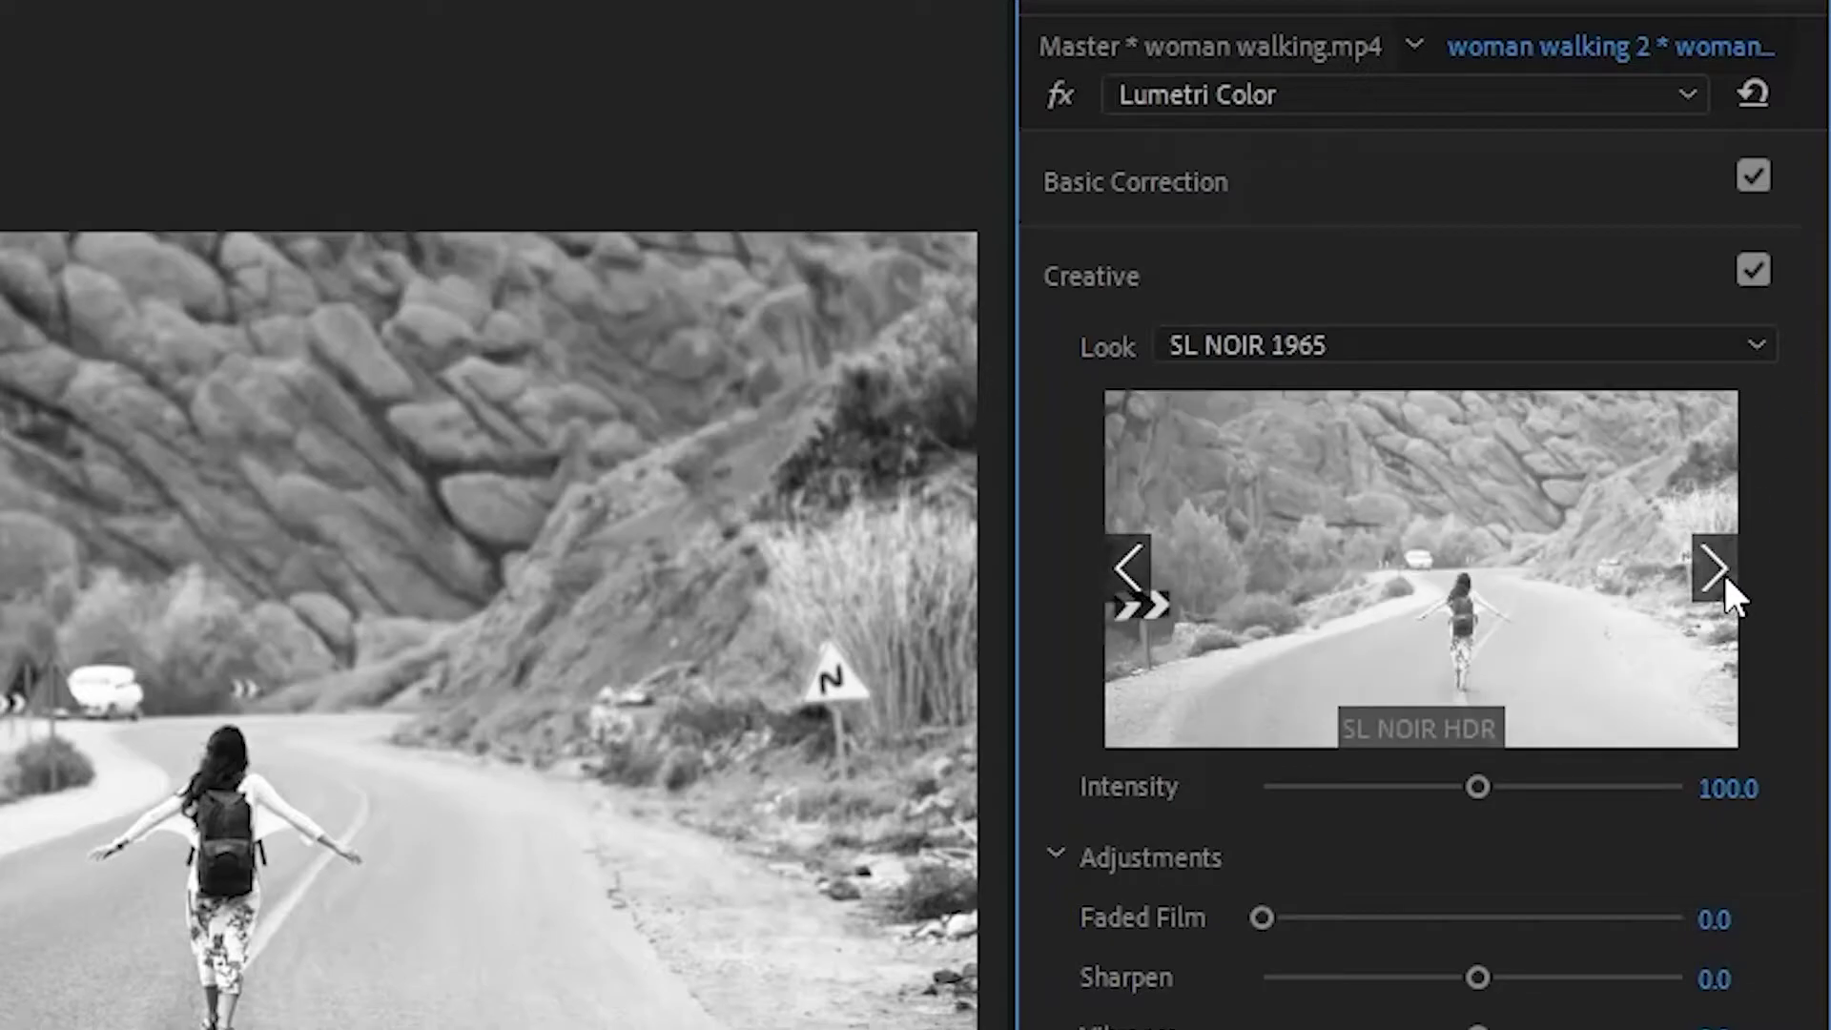
click(1726, 577)
click(1726, 577)
click(1724, 569)
click(1725, 569)
click(1725, 568)
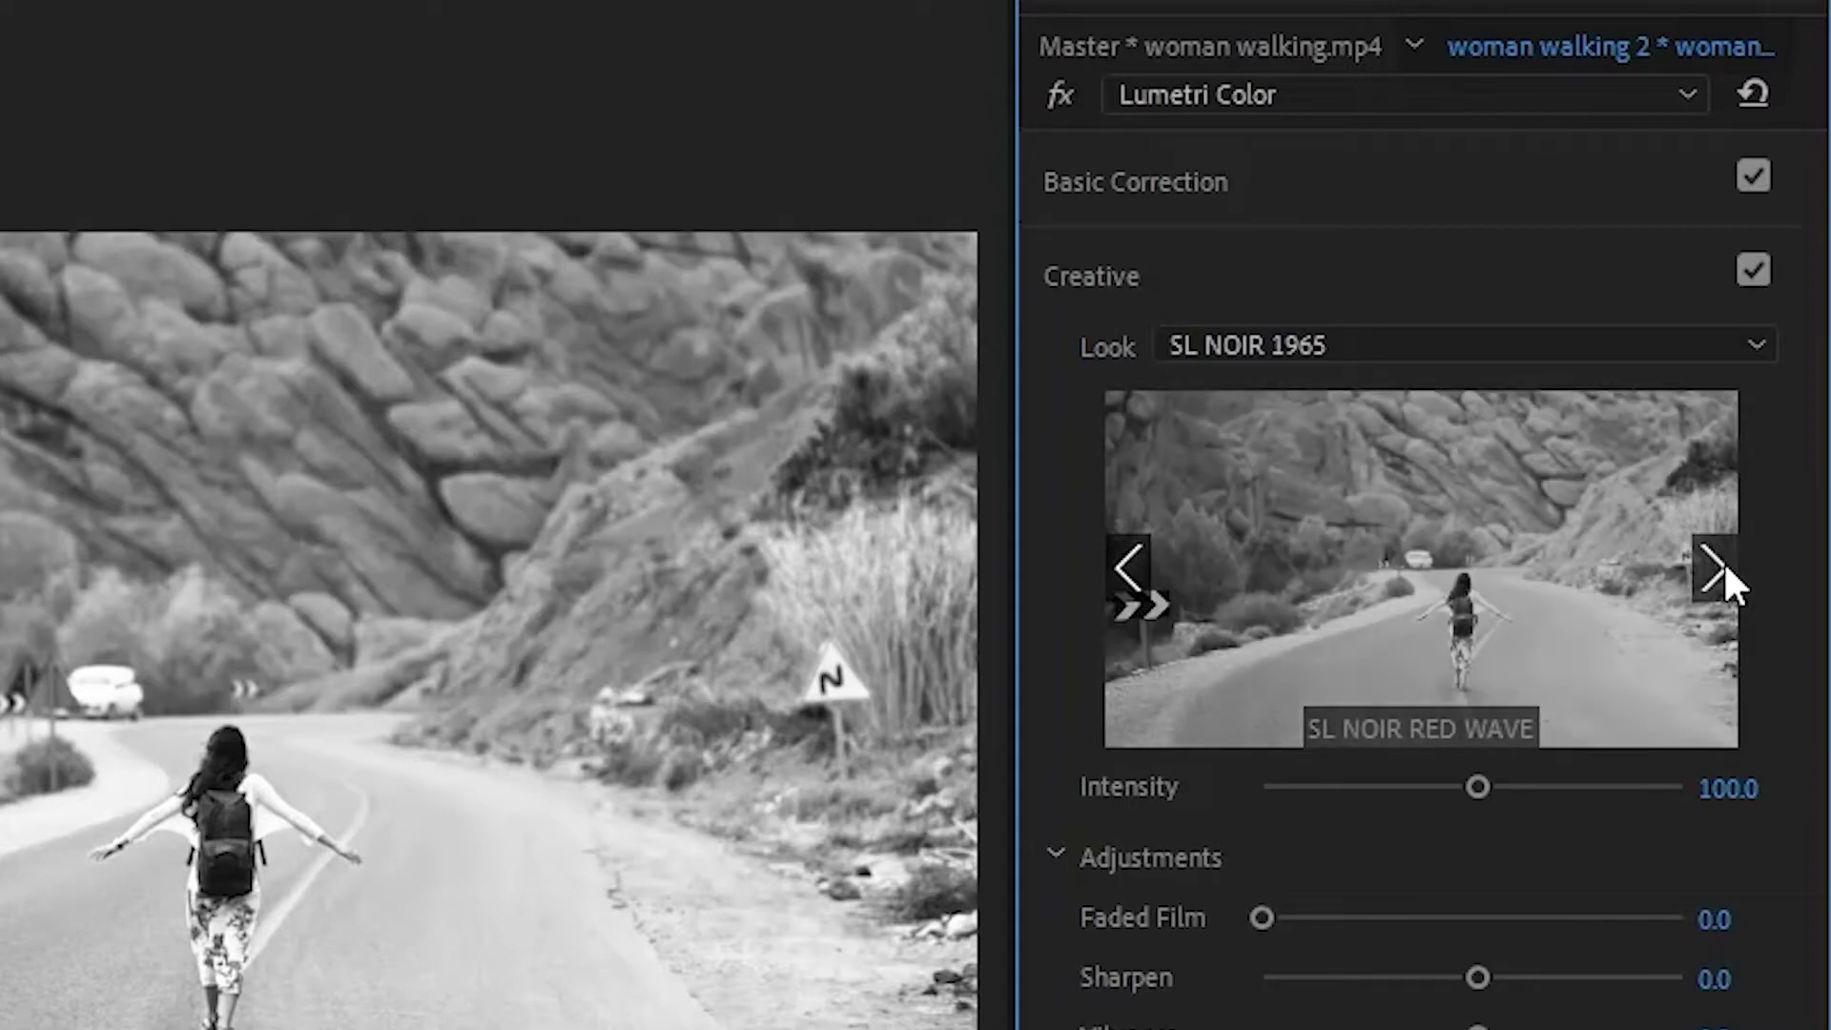
click(1725, 568)
click(1129, 572)
click(1130, 570)
click(1364, 558)
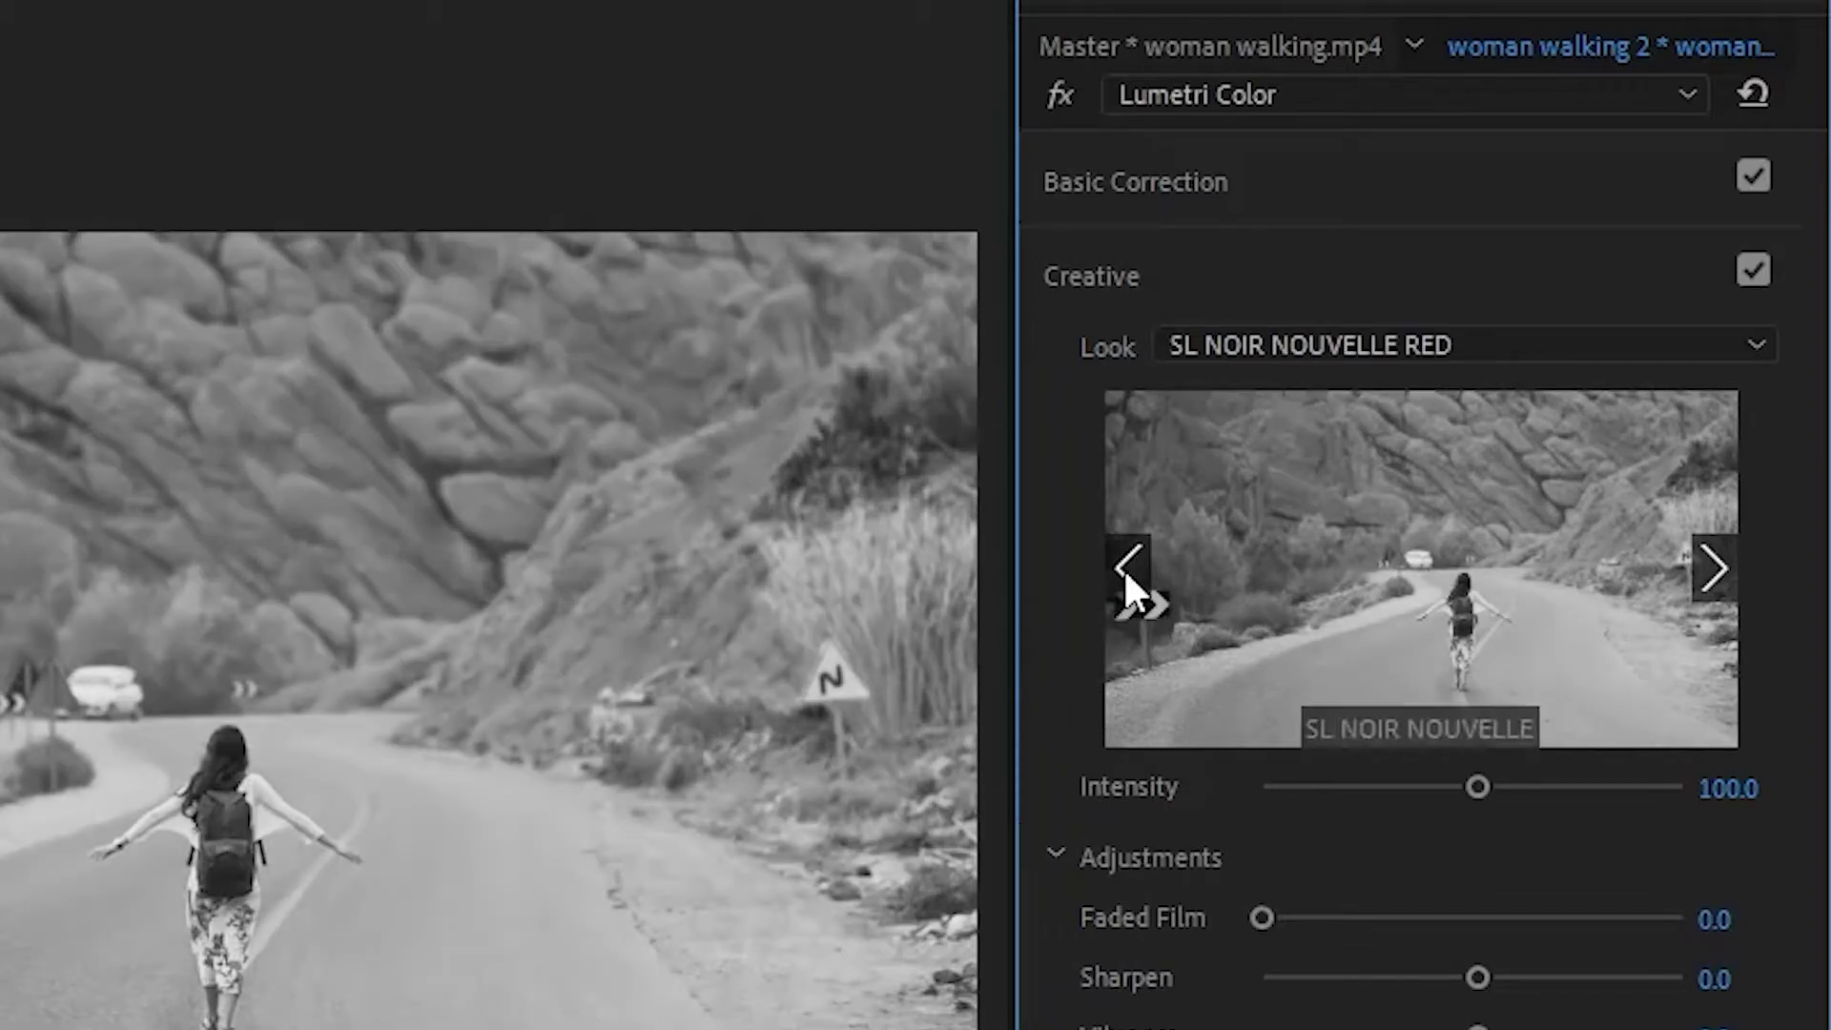
Step: Apply the SL NOIR LDR look, and replace it with the look two places further on in the preview
click(1126, 569)
click(1345, 572)
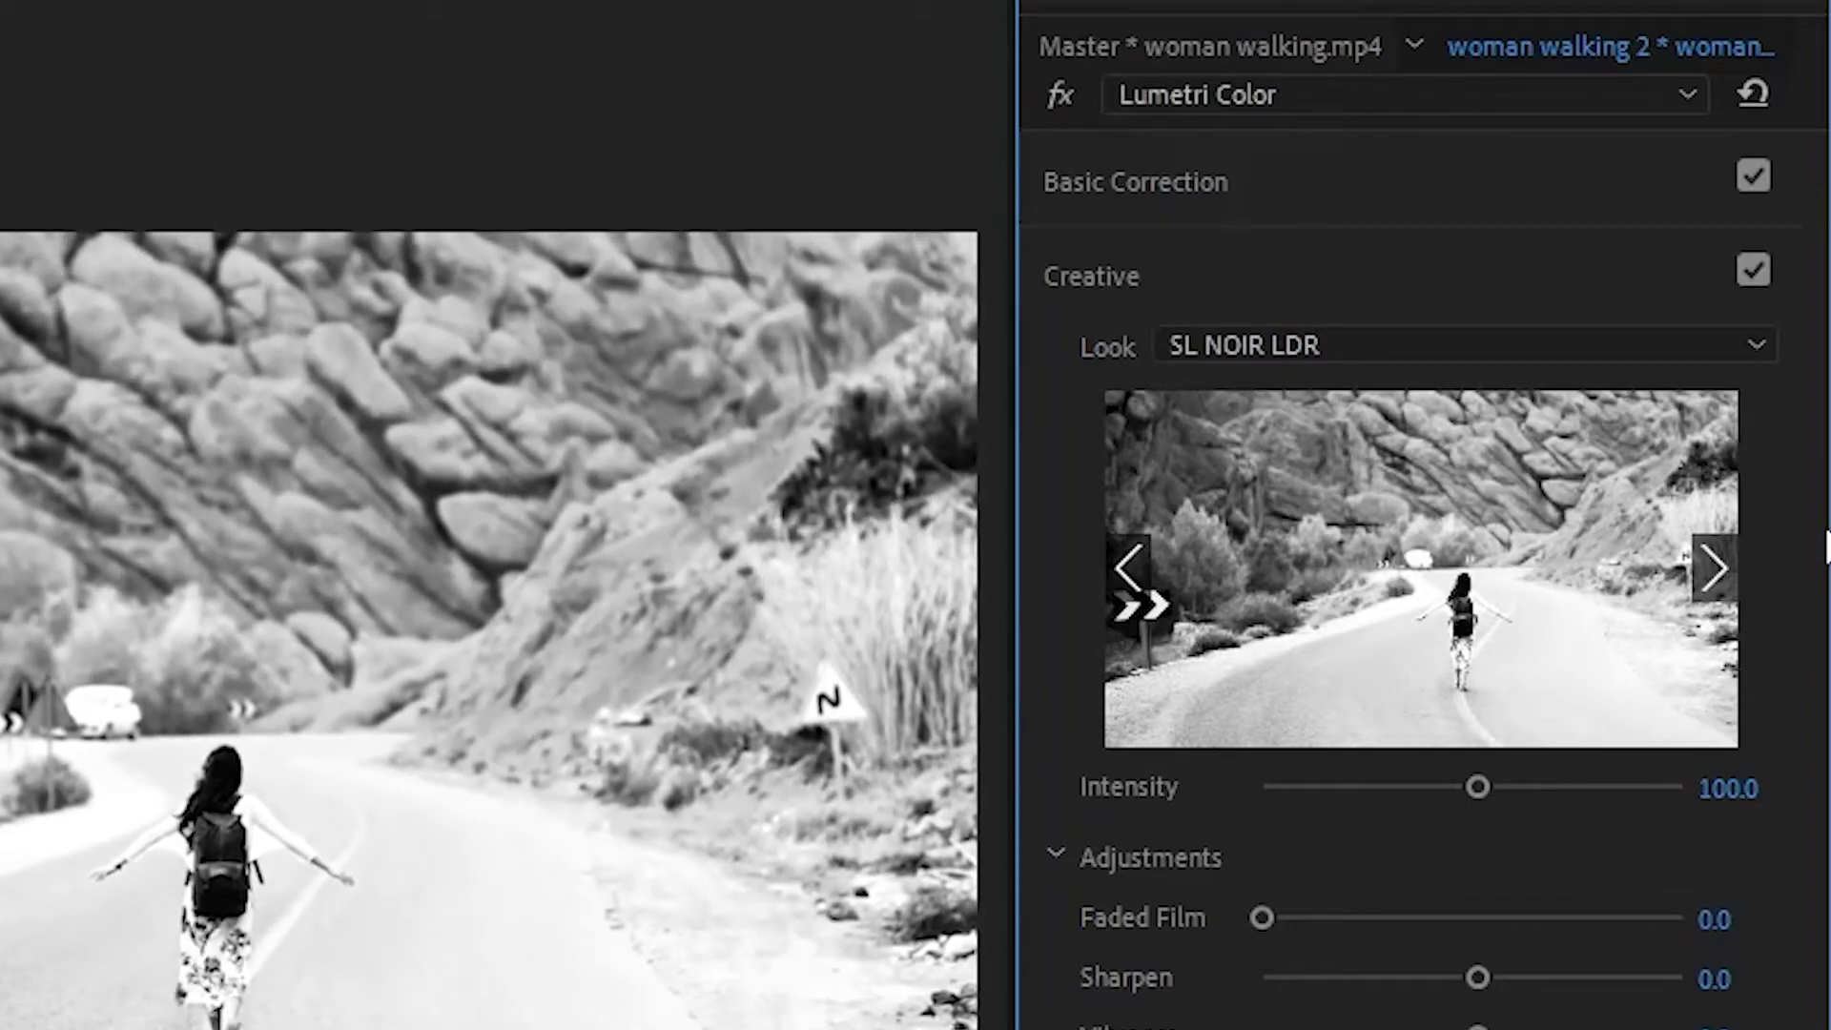
click(1717, 592)
click(1717, 596)
click(1414, 544)
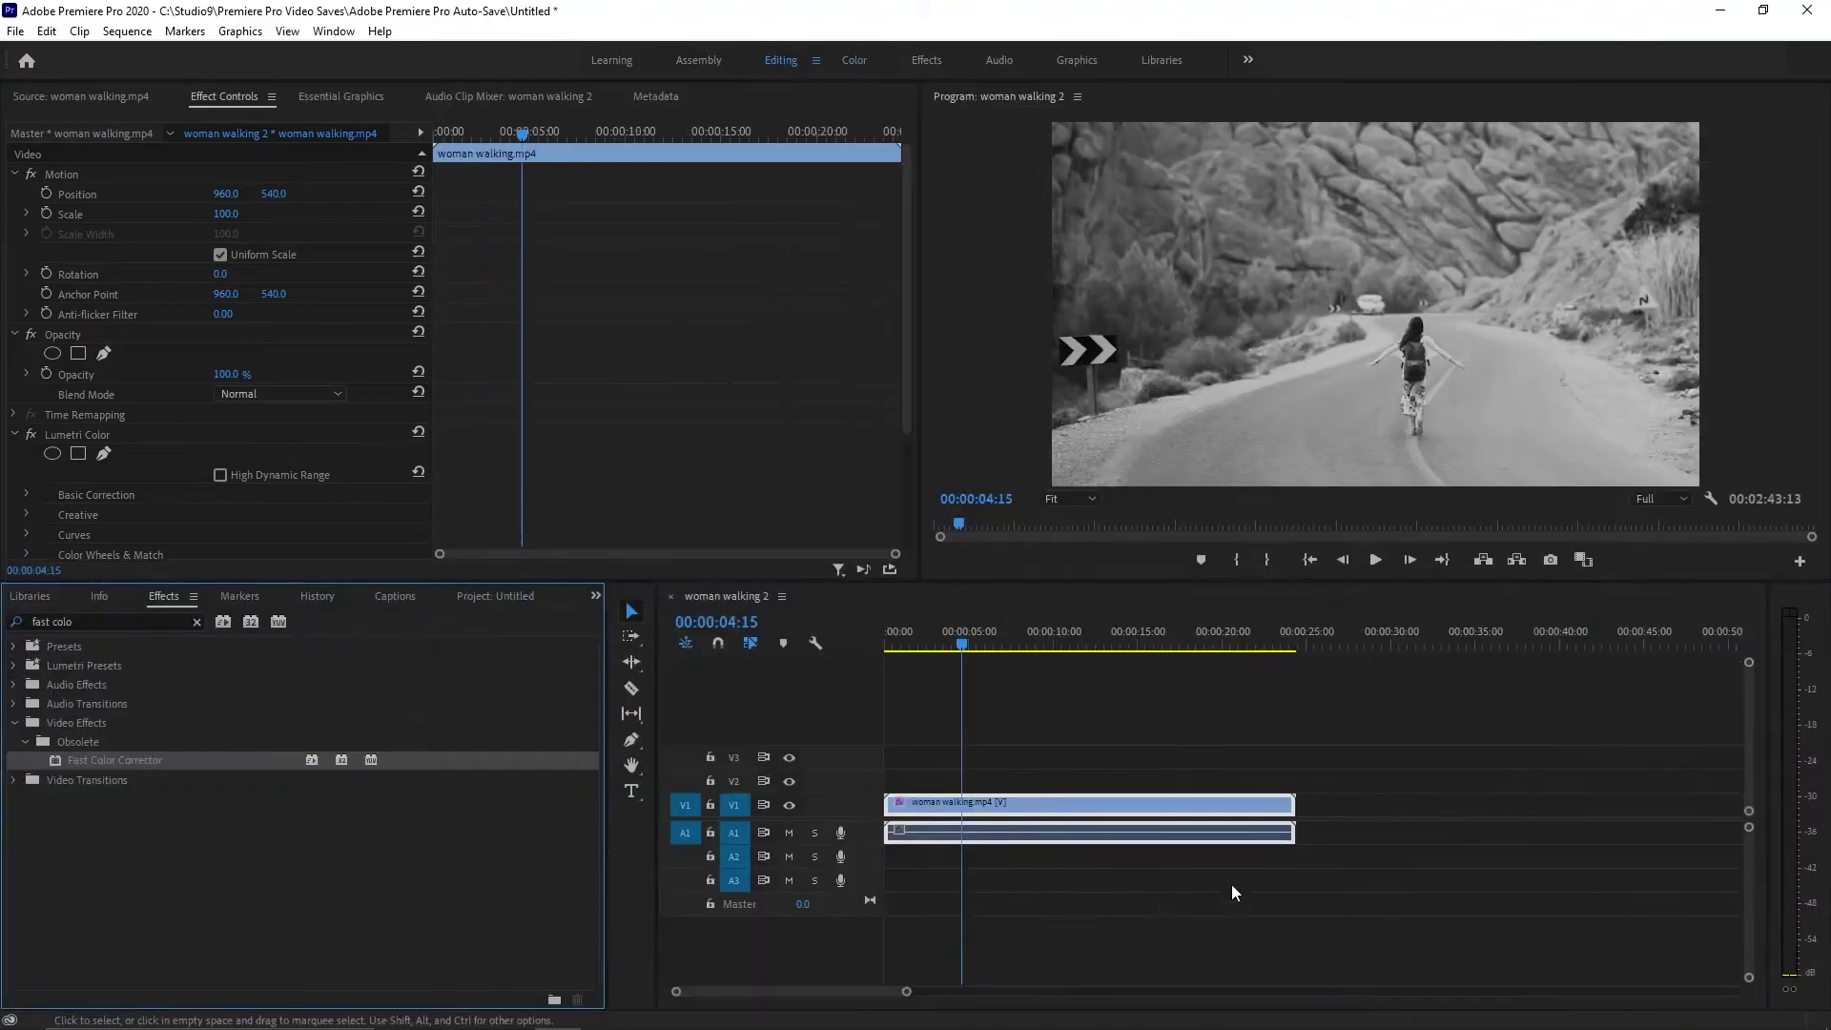
Step: Widen the timeline area and move the man walking and woman walking 2 clips directly after the woman walking clip
scroll(1310, 827, down, 3)
scroll(1311, 827, up, 1)
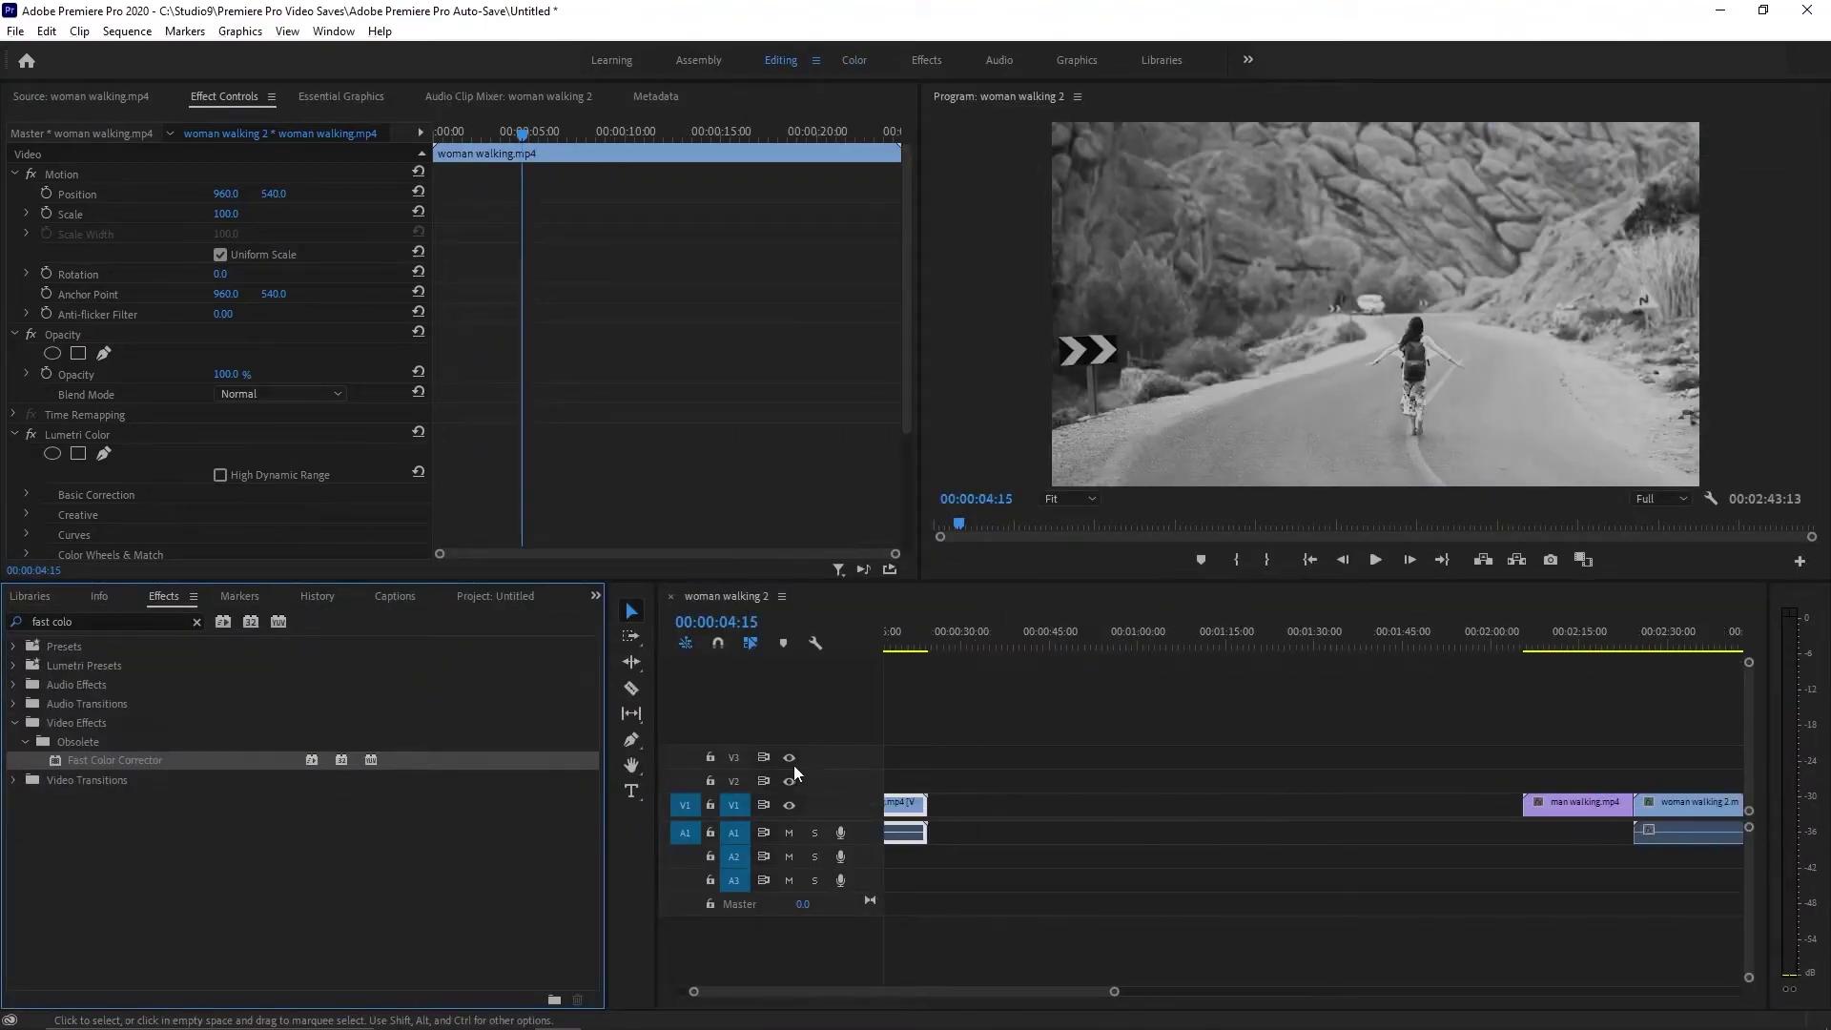
drag(655, 630, 296, 629)
drag(1299, 892, 1505, 772)
click(1456, 797)
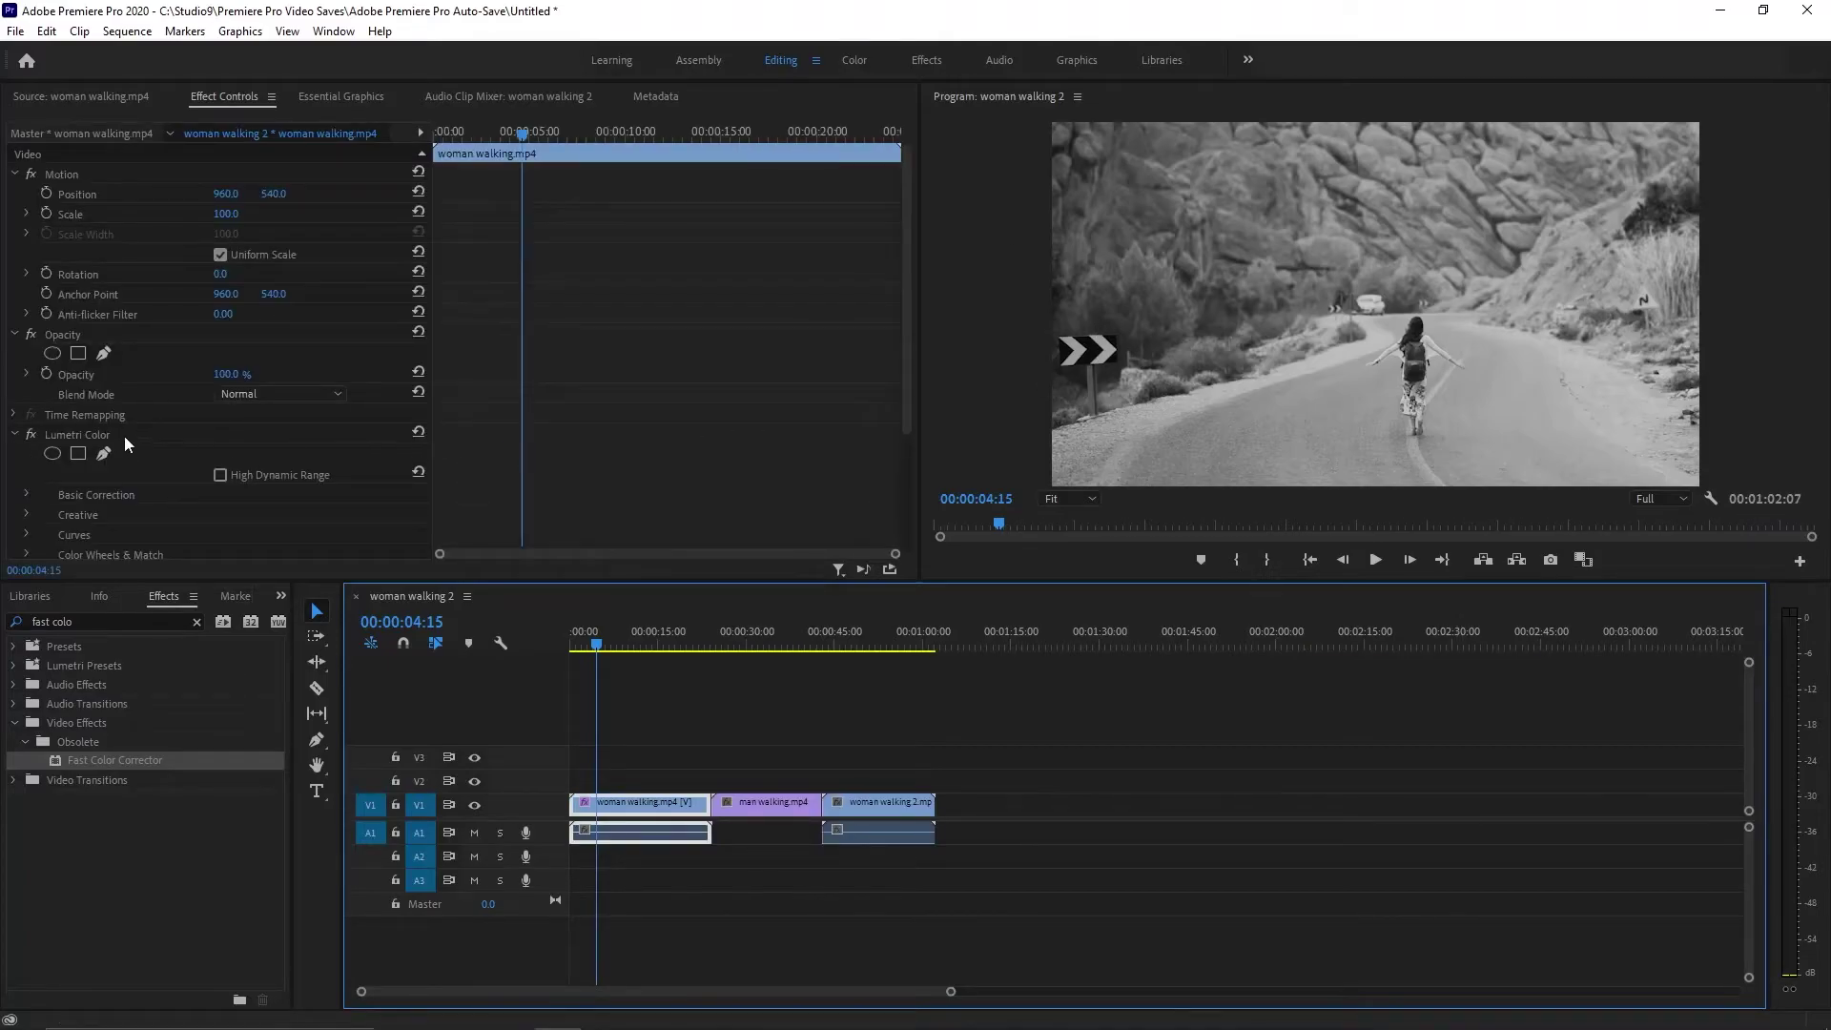
Step: Remove the Lumetri Color effect from the woman walking clip, play back the sequence and return to its start
click(122, 434)
key(Delete)
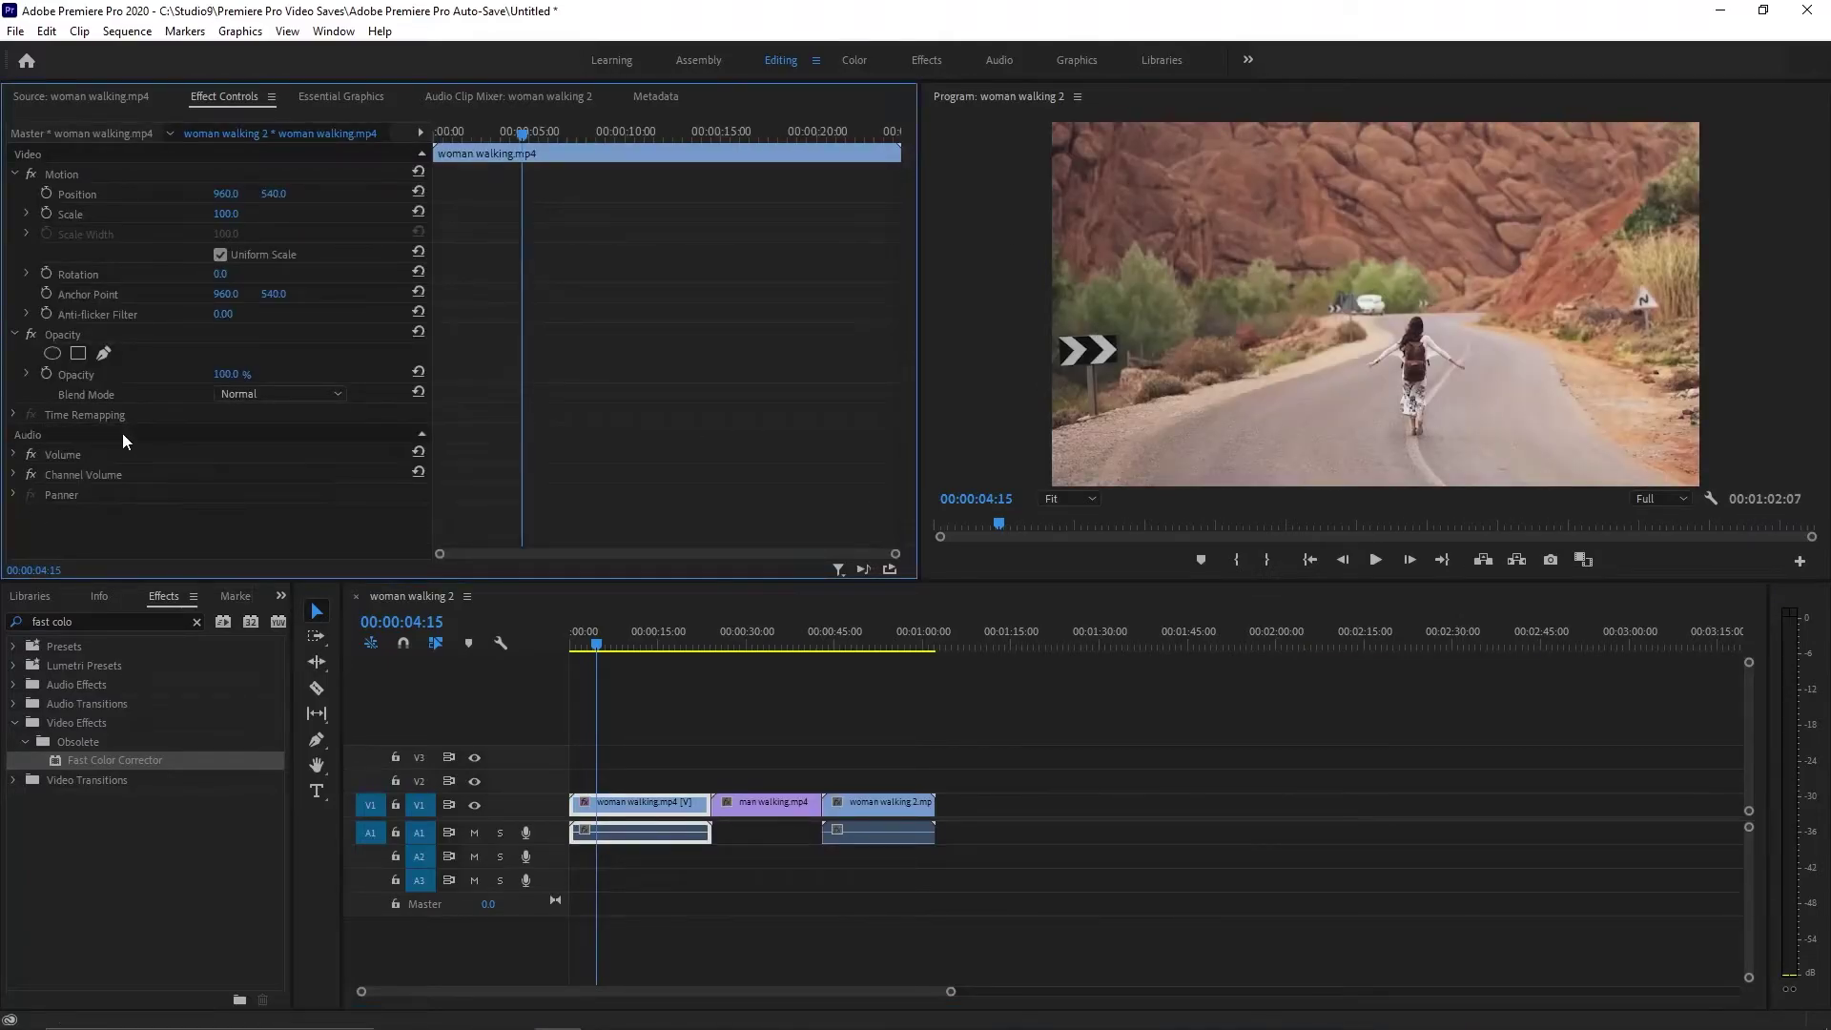
drag(580, 646, 626, 631)
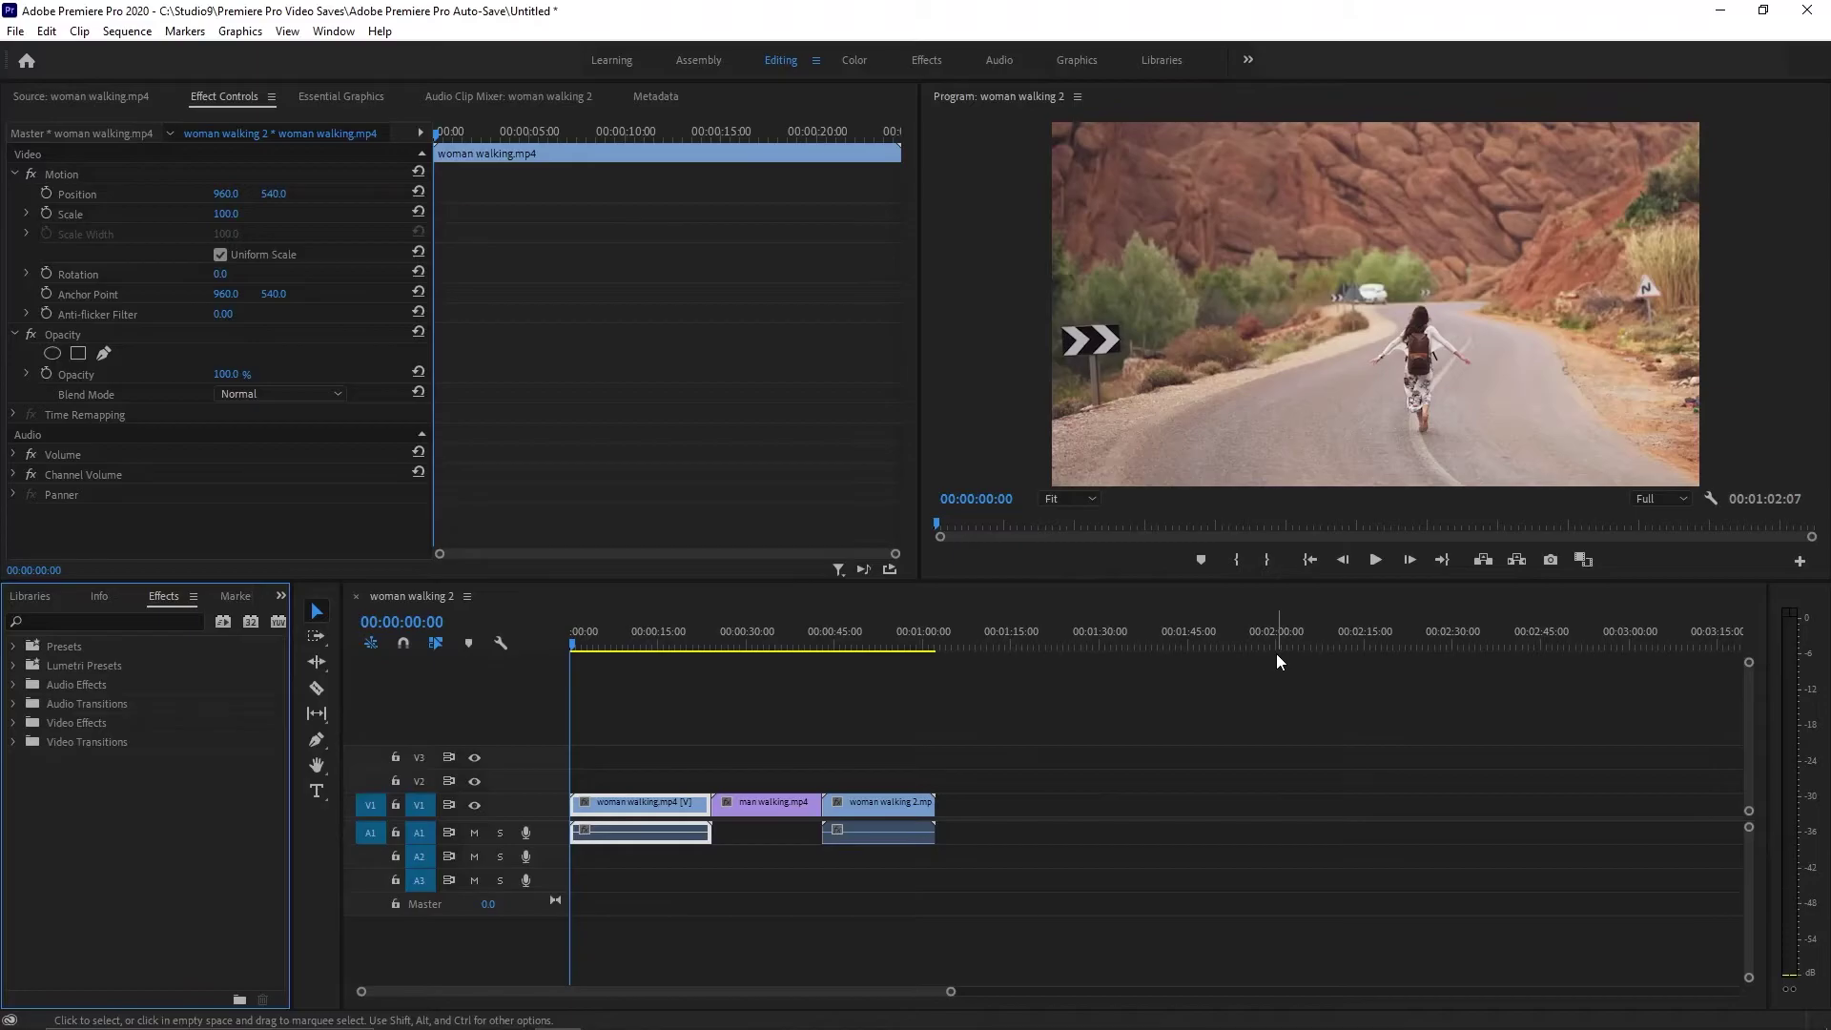
key(space)
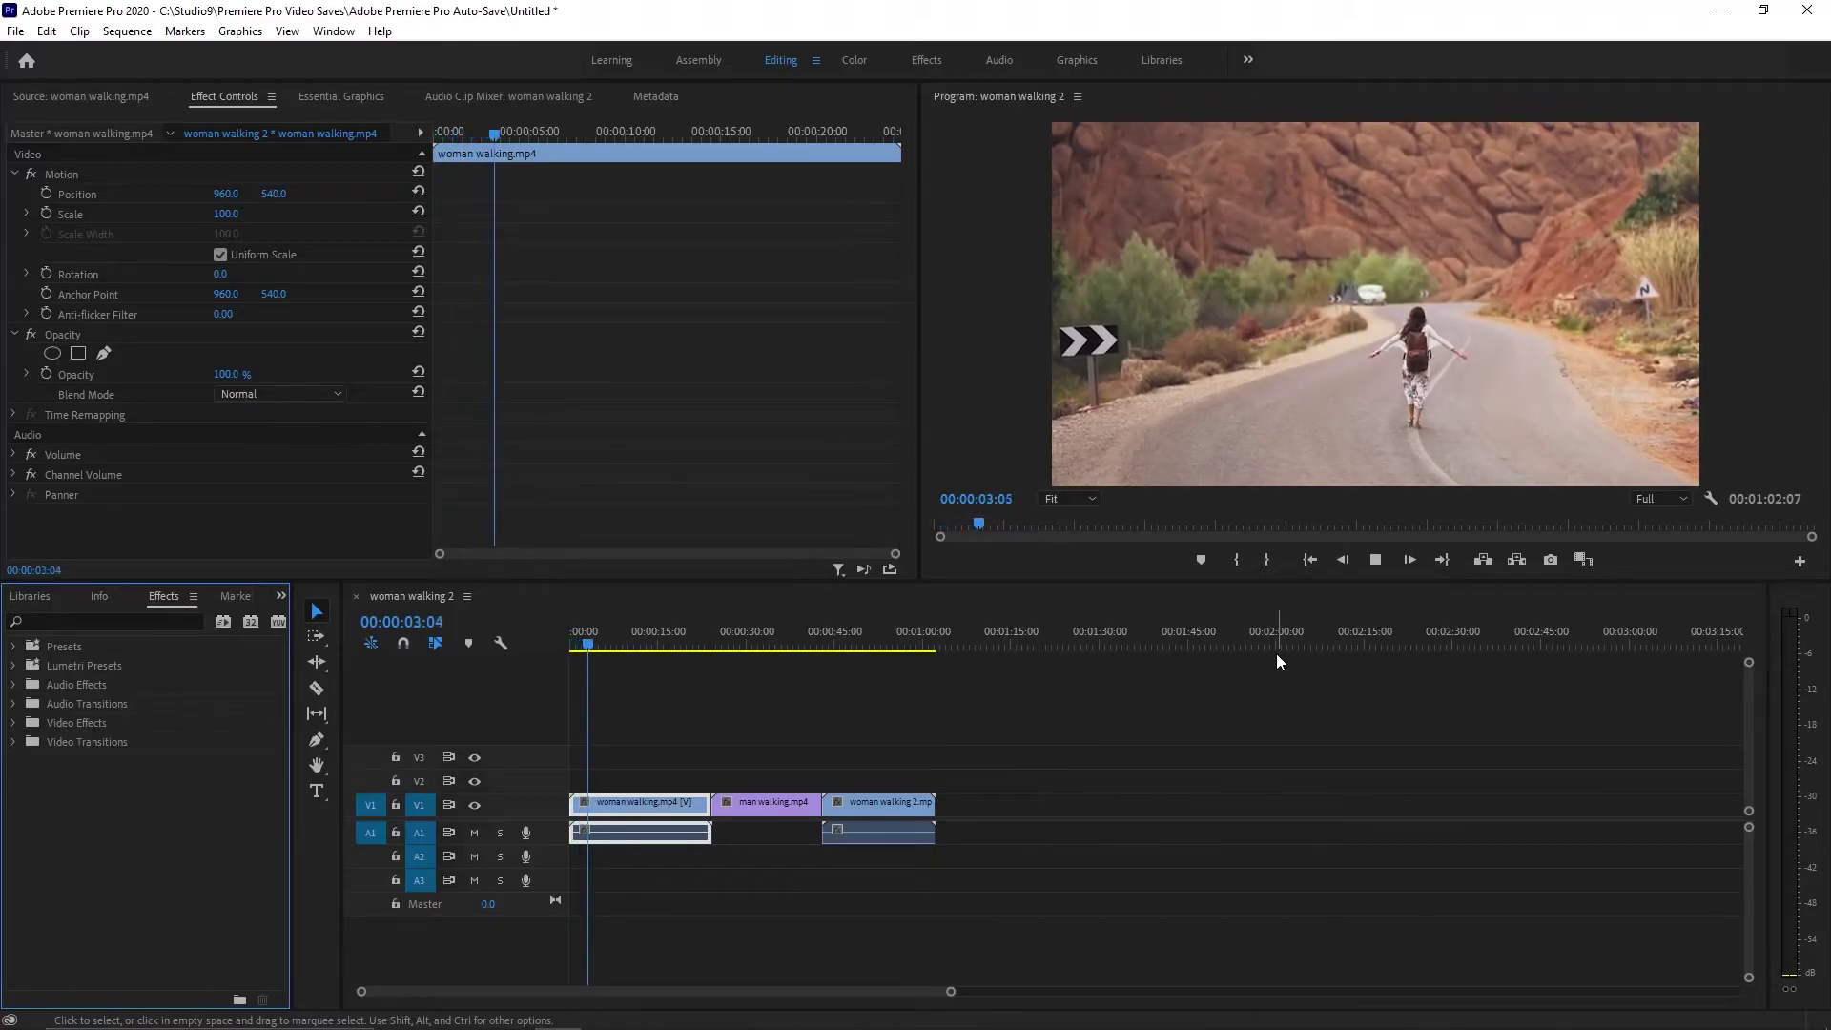
click(572, 638)
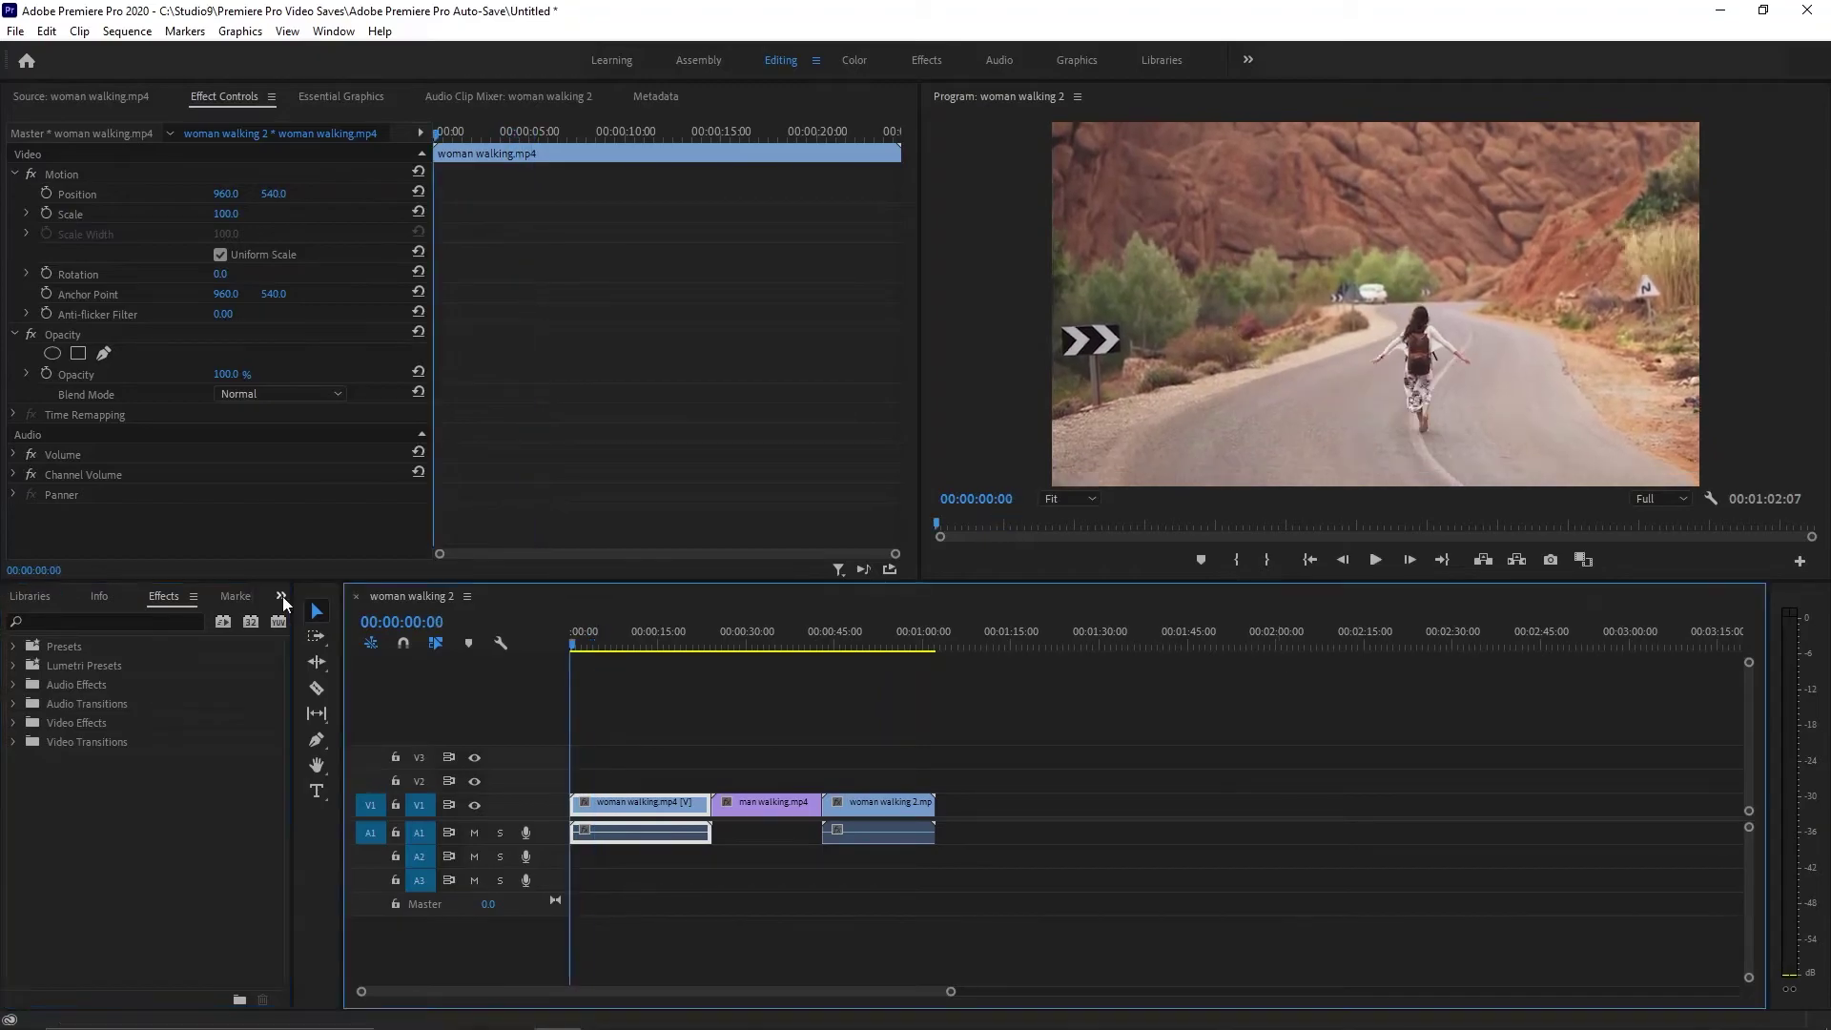
Step: Create an adjustment layer in the project at 1920 x 1080, 24.00 fps and square pixels
click(281, 597)
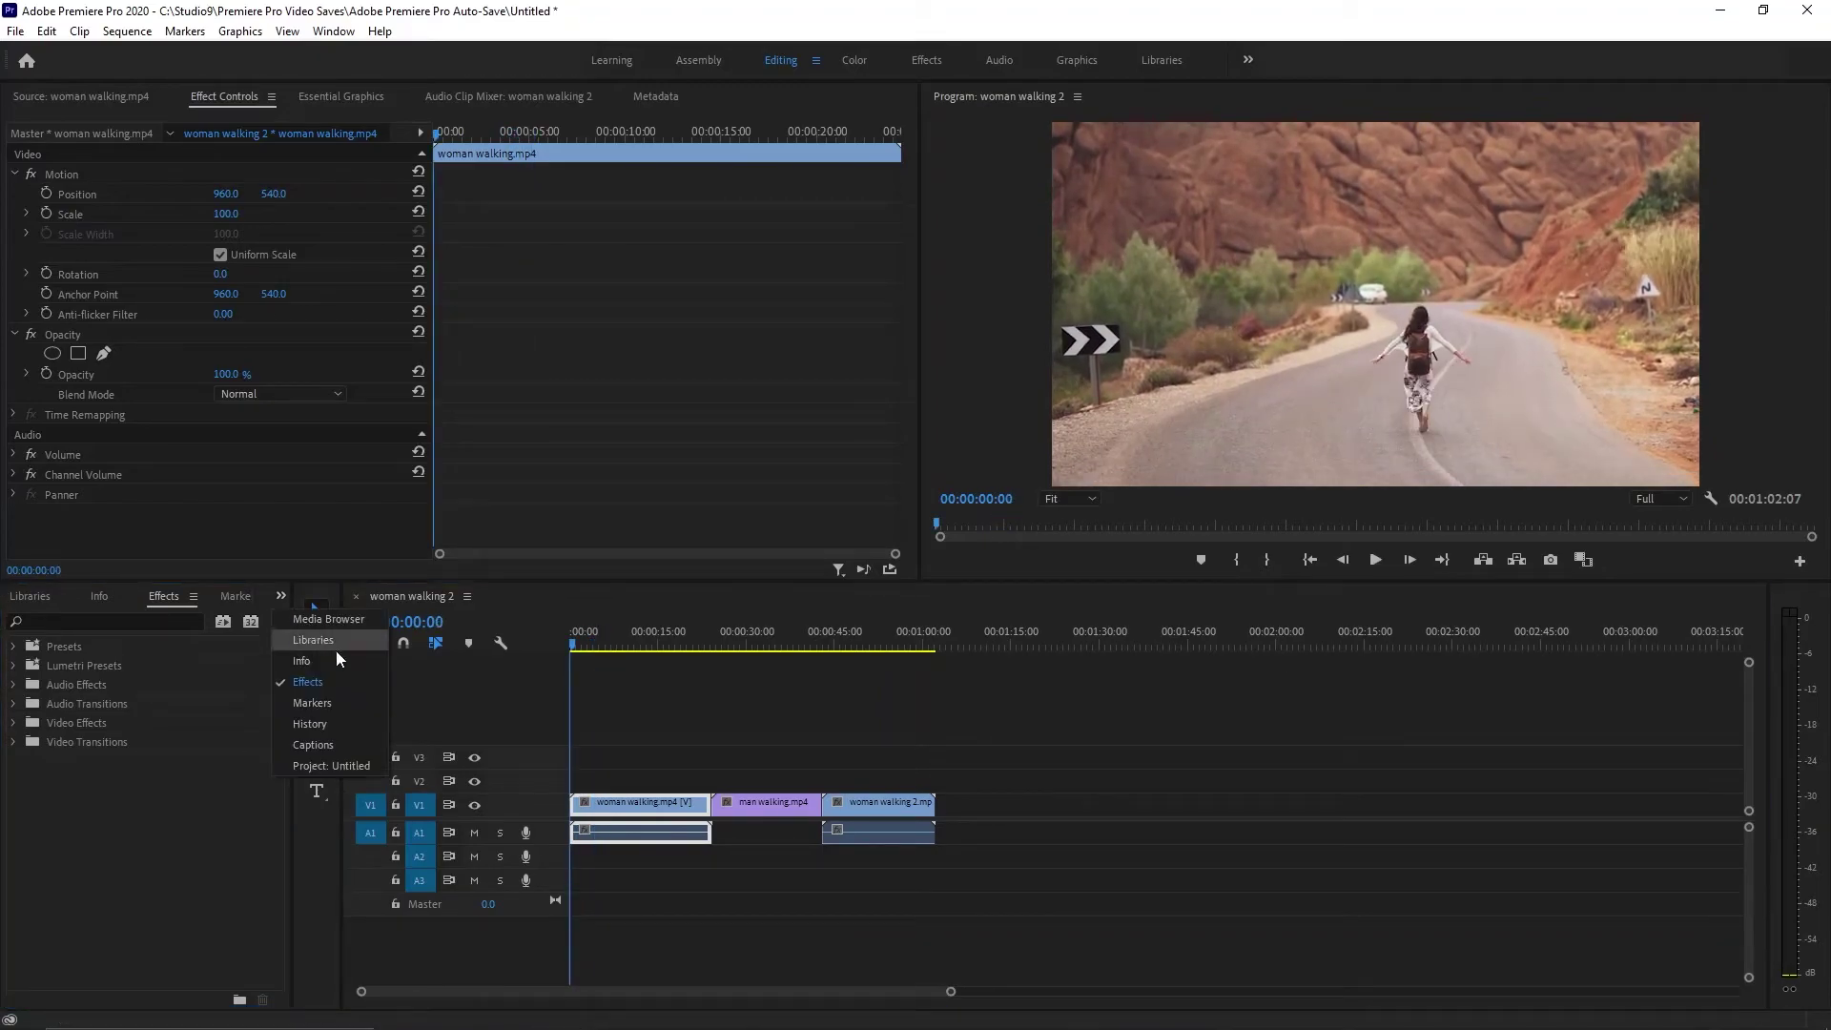
click(349, 764)
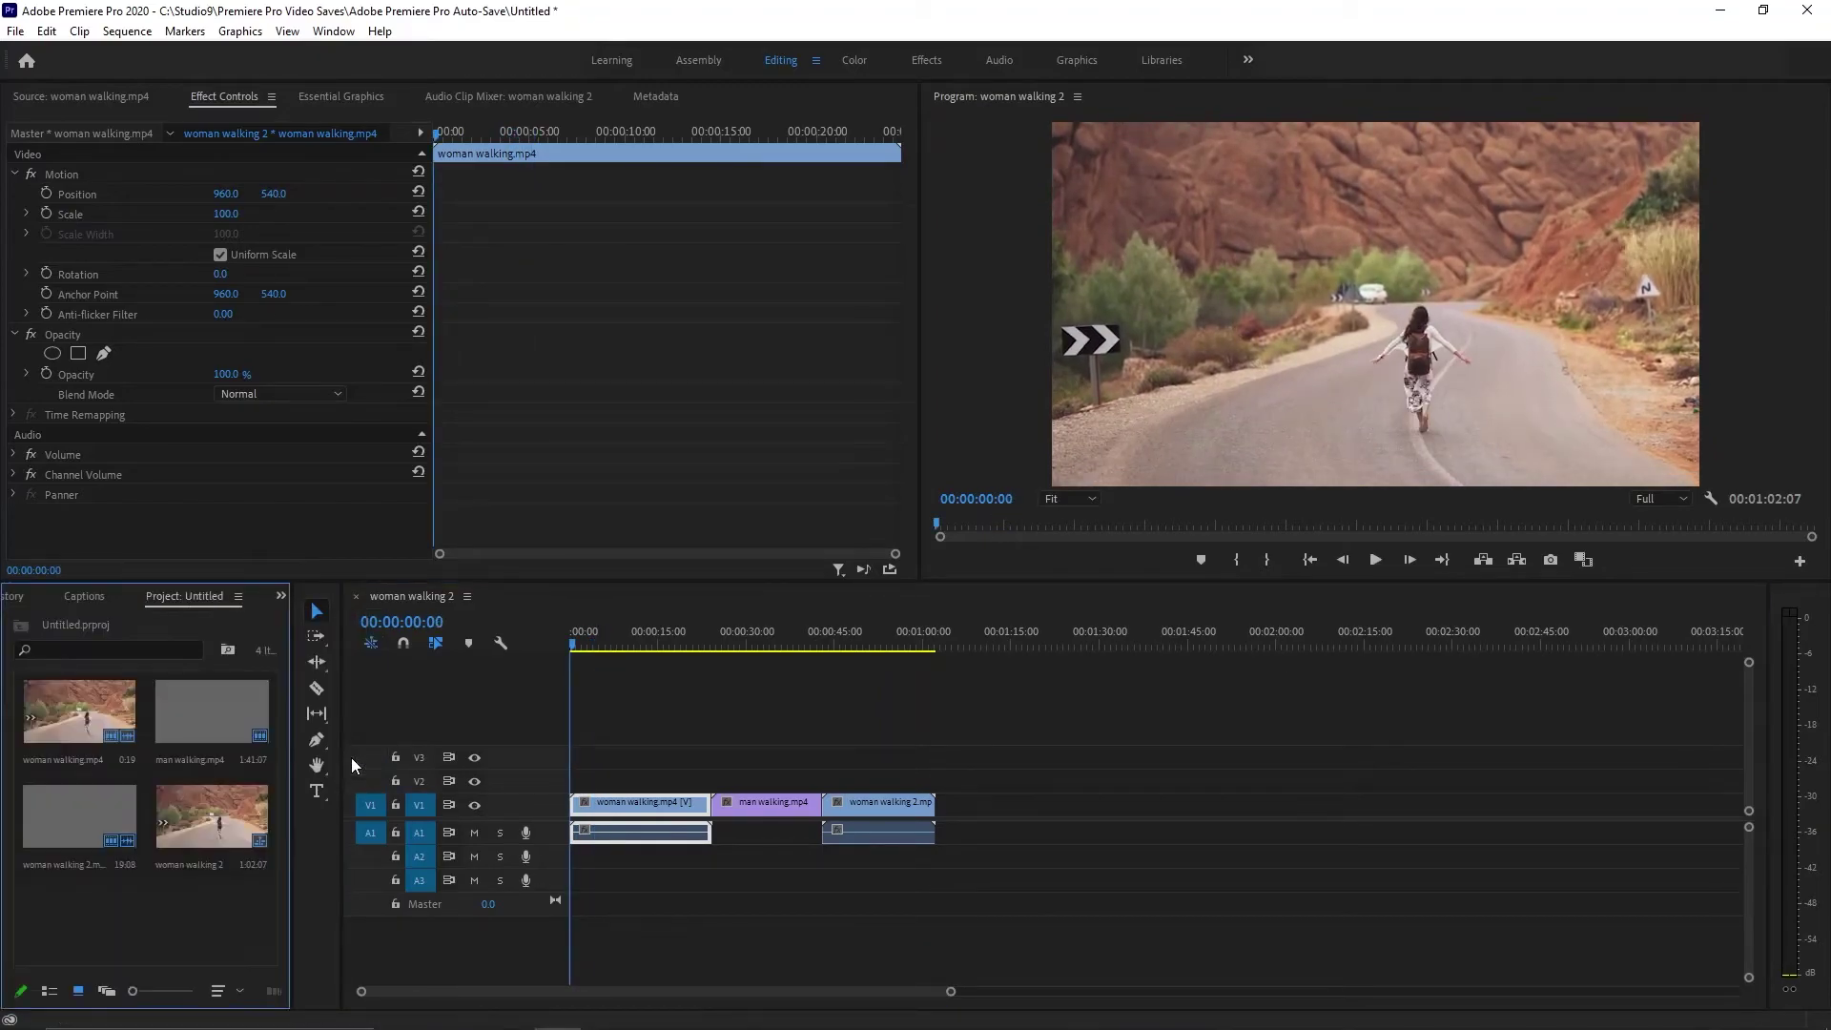
right_click(140, 902)
mouse_move(300, 618)
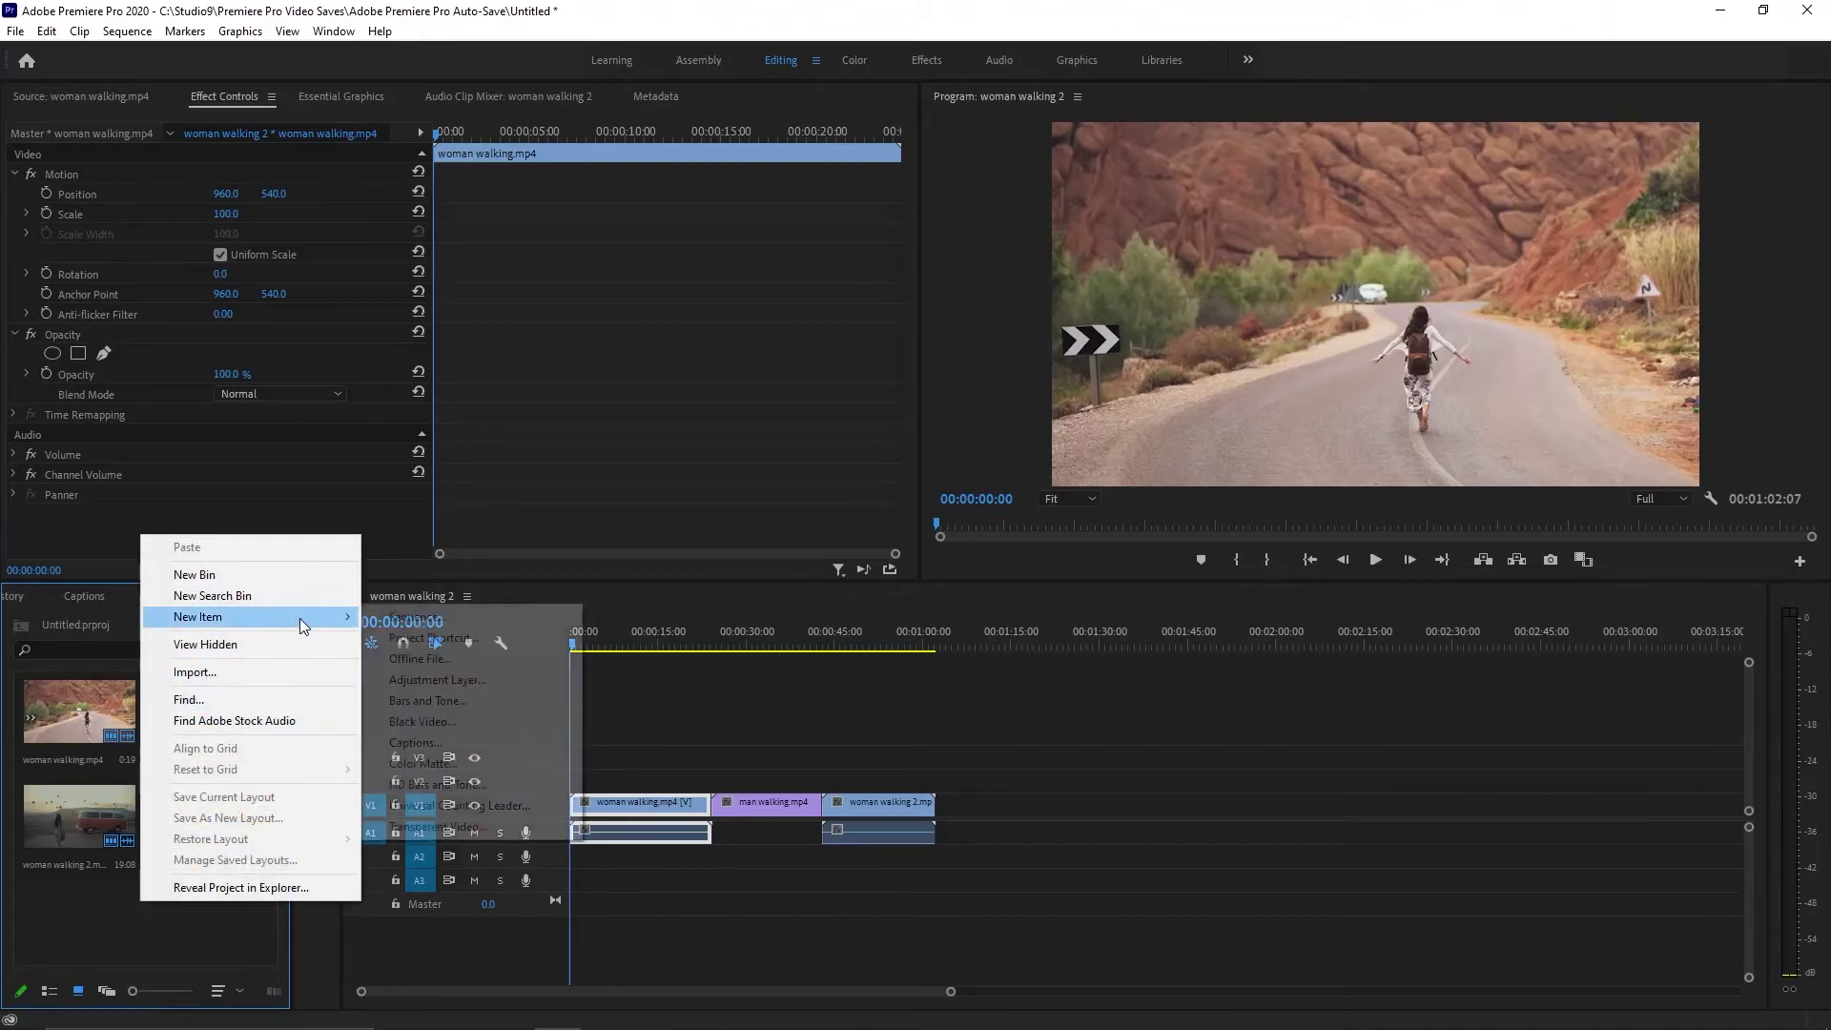
click(423, 679)
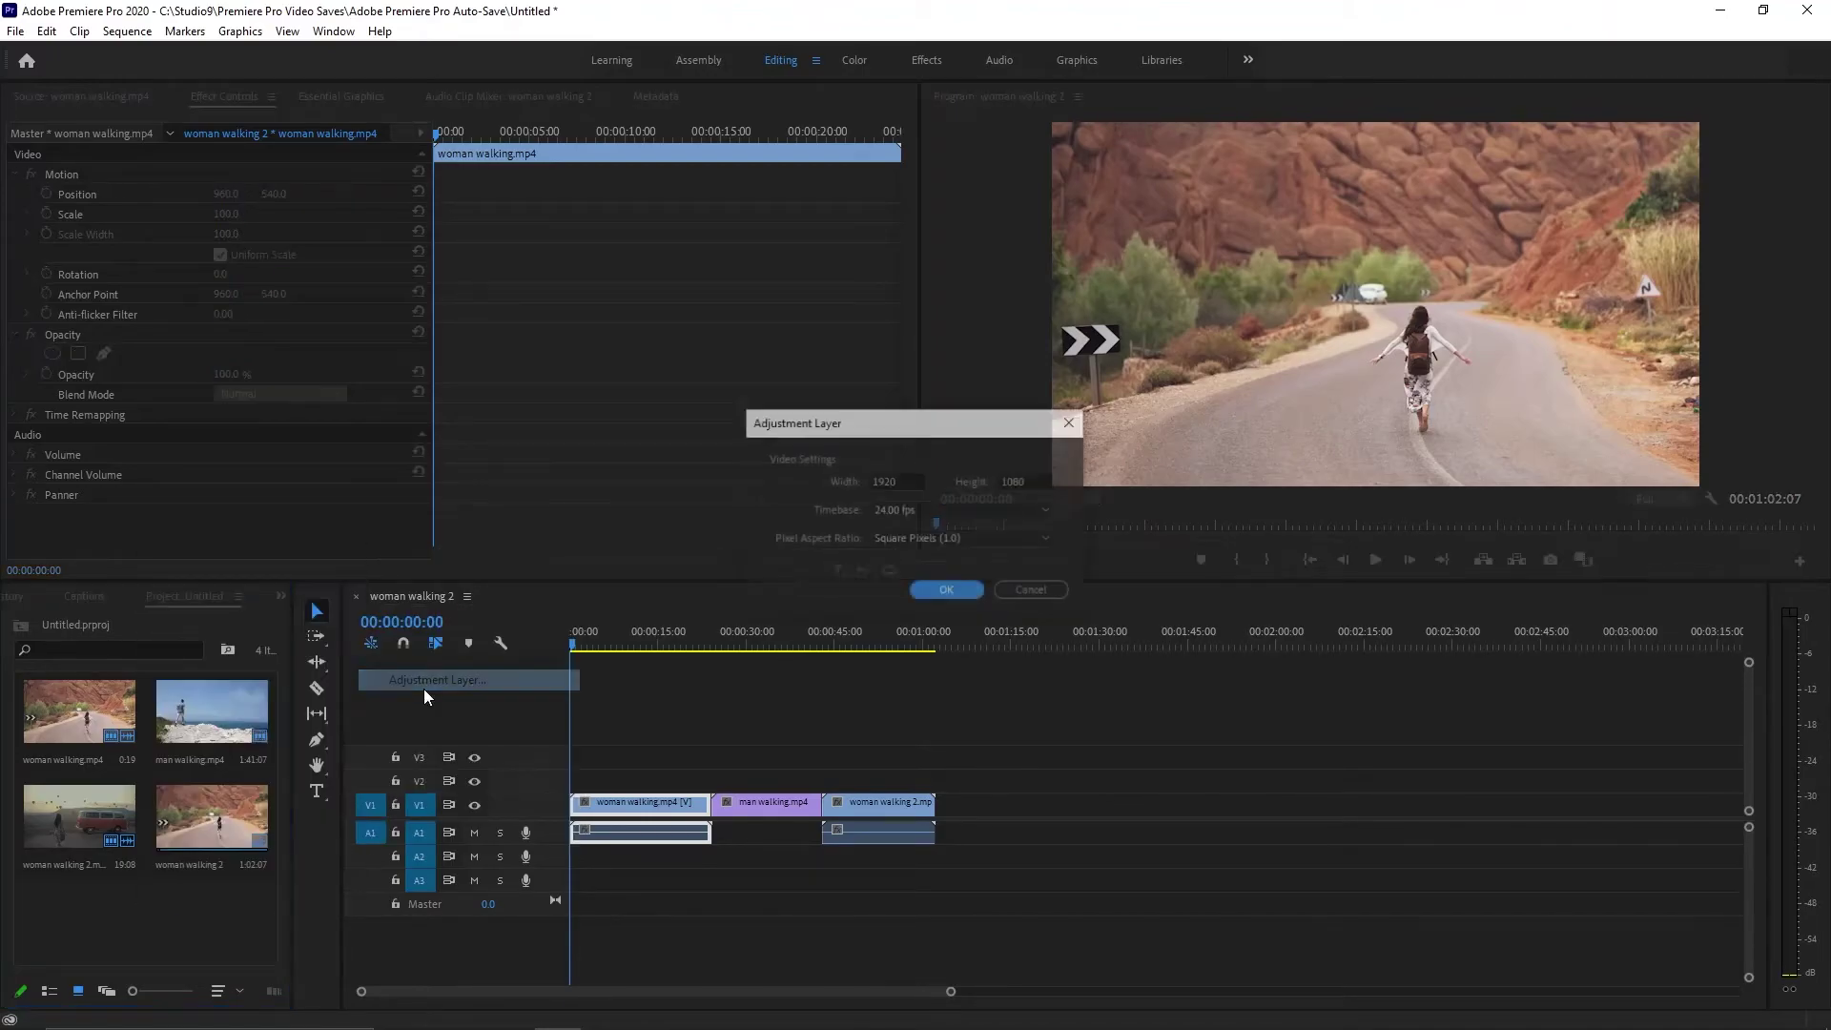
click(933, 593)
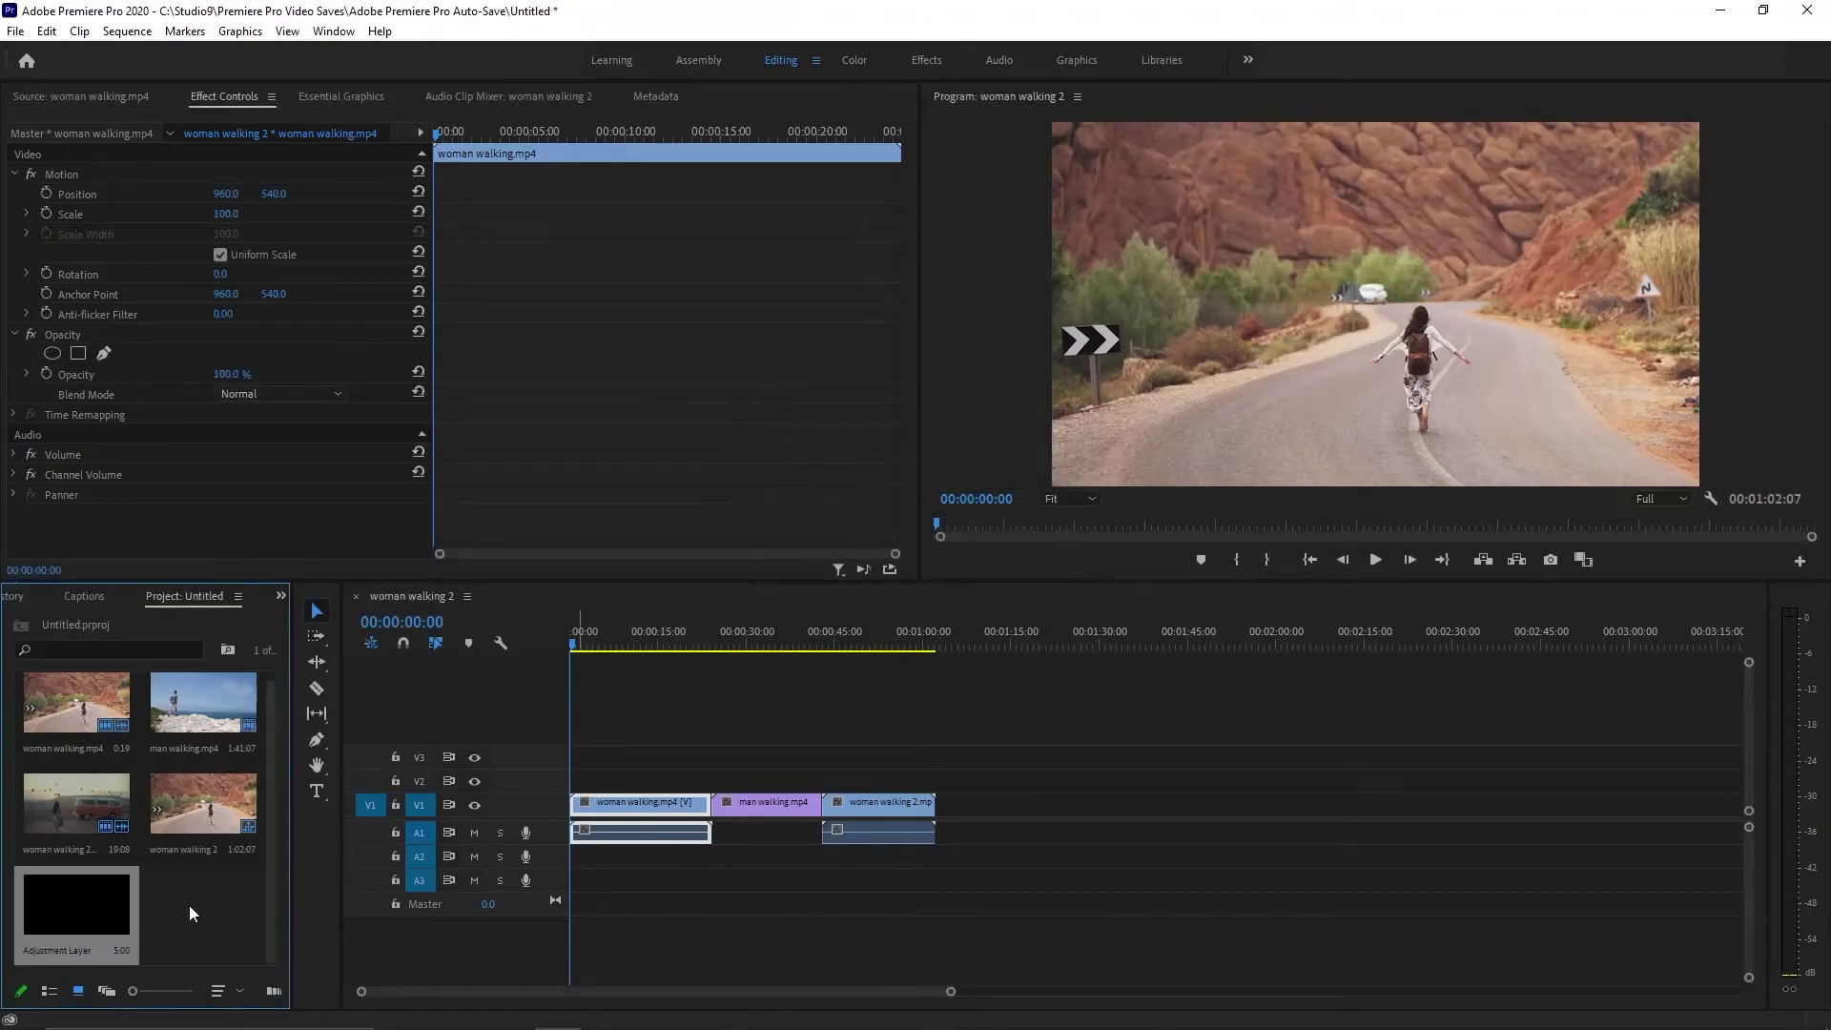
Step: Place the adjustment layer on track V2 so it spans all three clips, and select it
drag(57, 918, 930, 777)
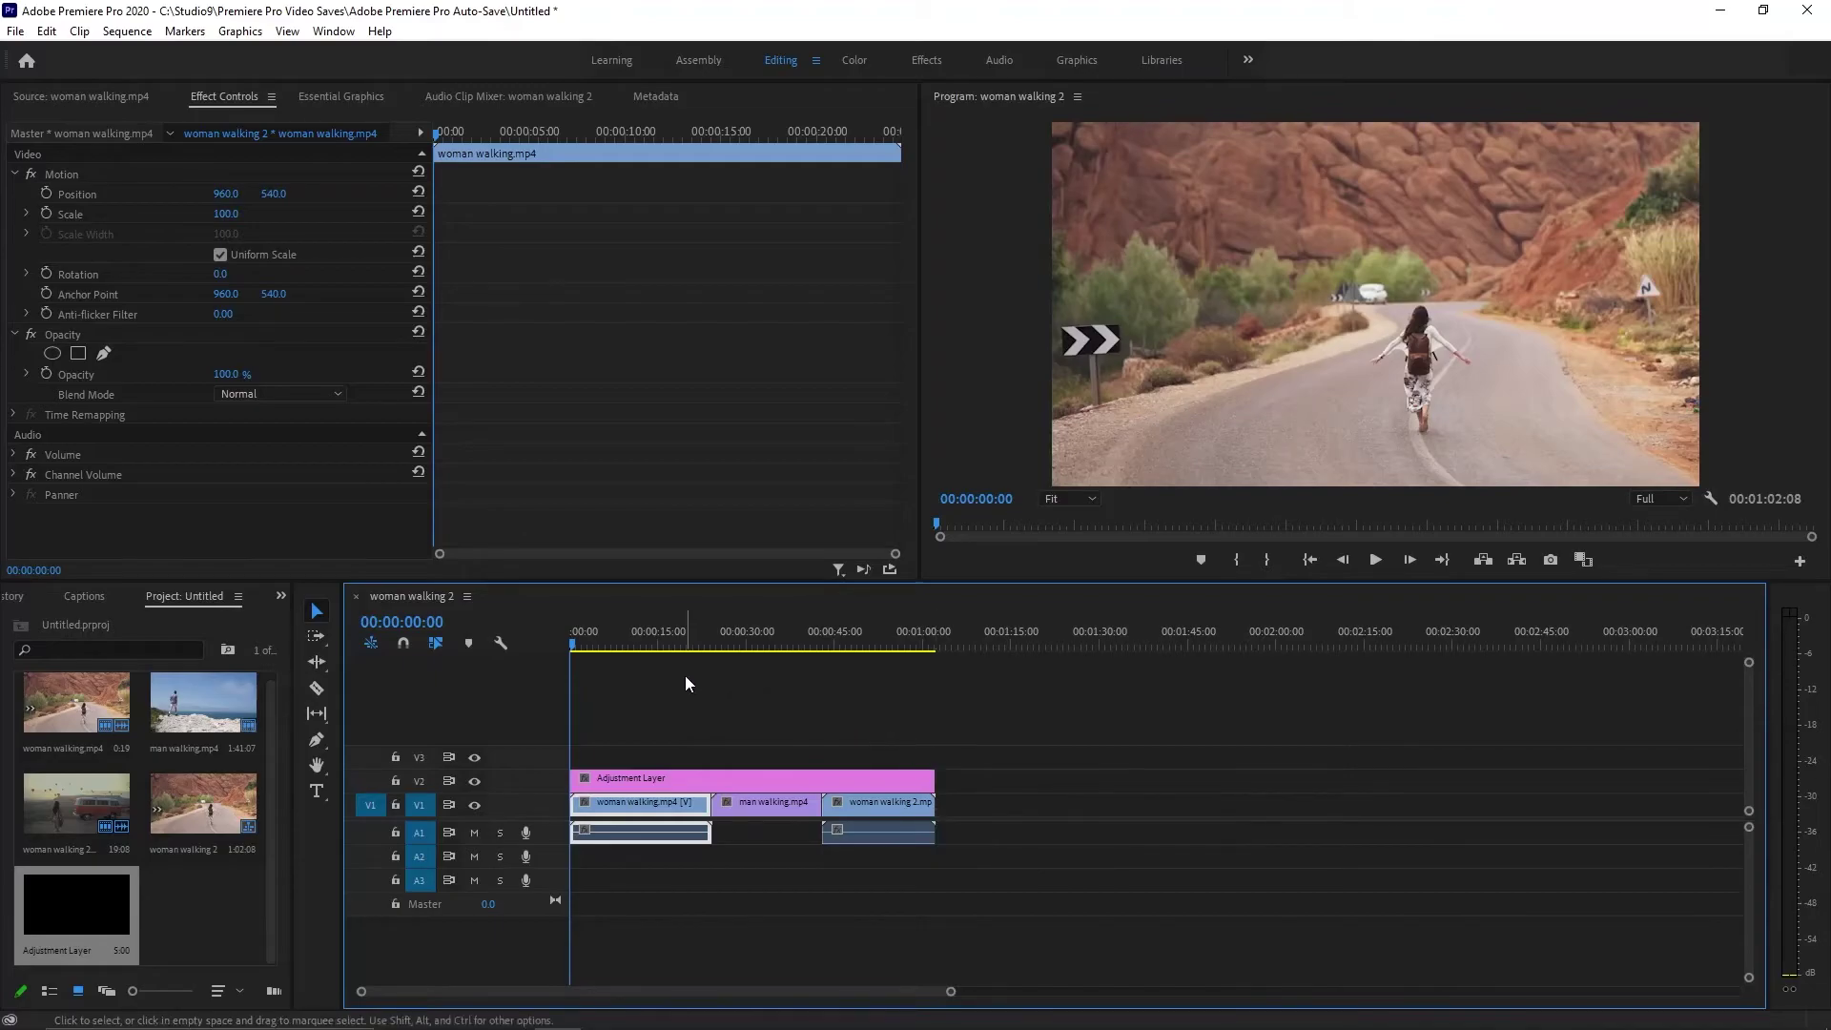
click(611, 778)
drag(578, 645, 513, 661)
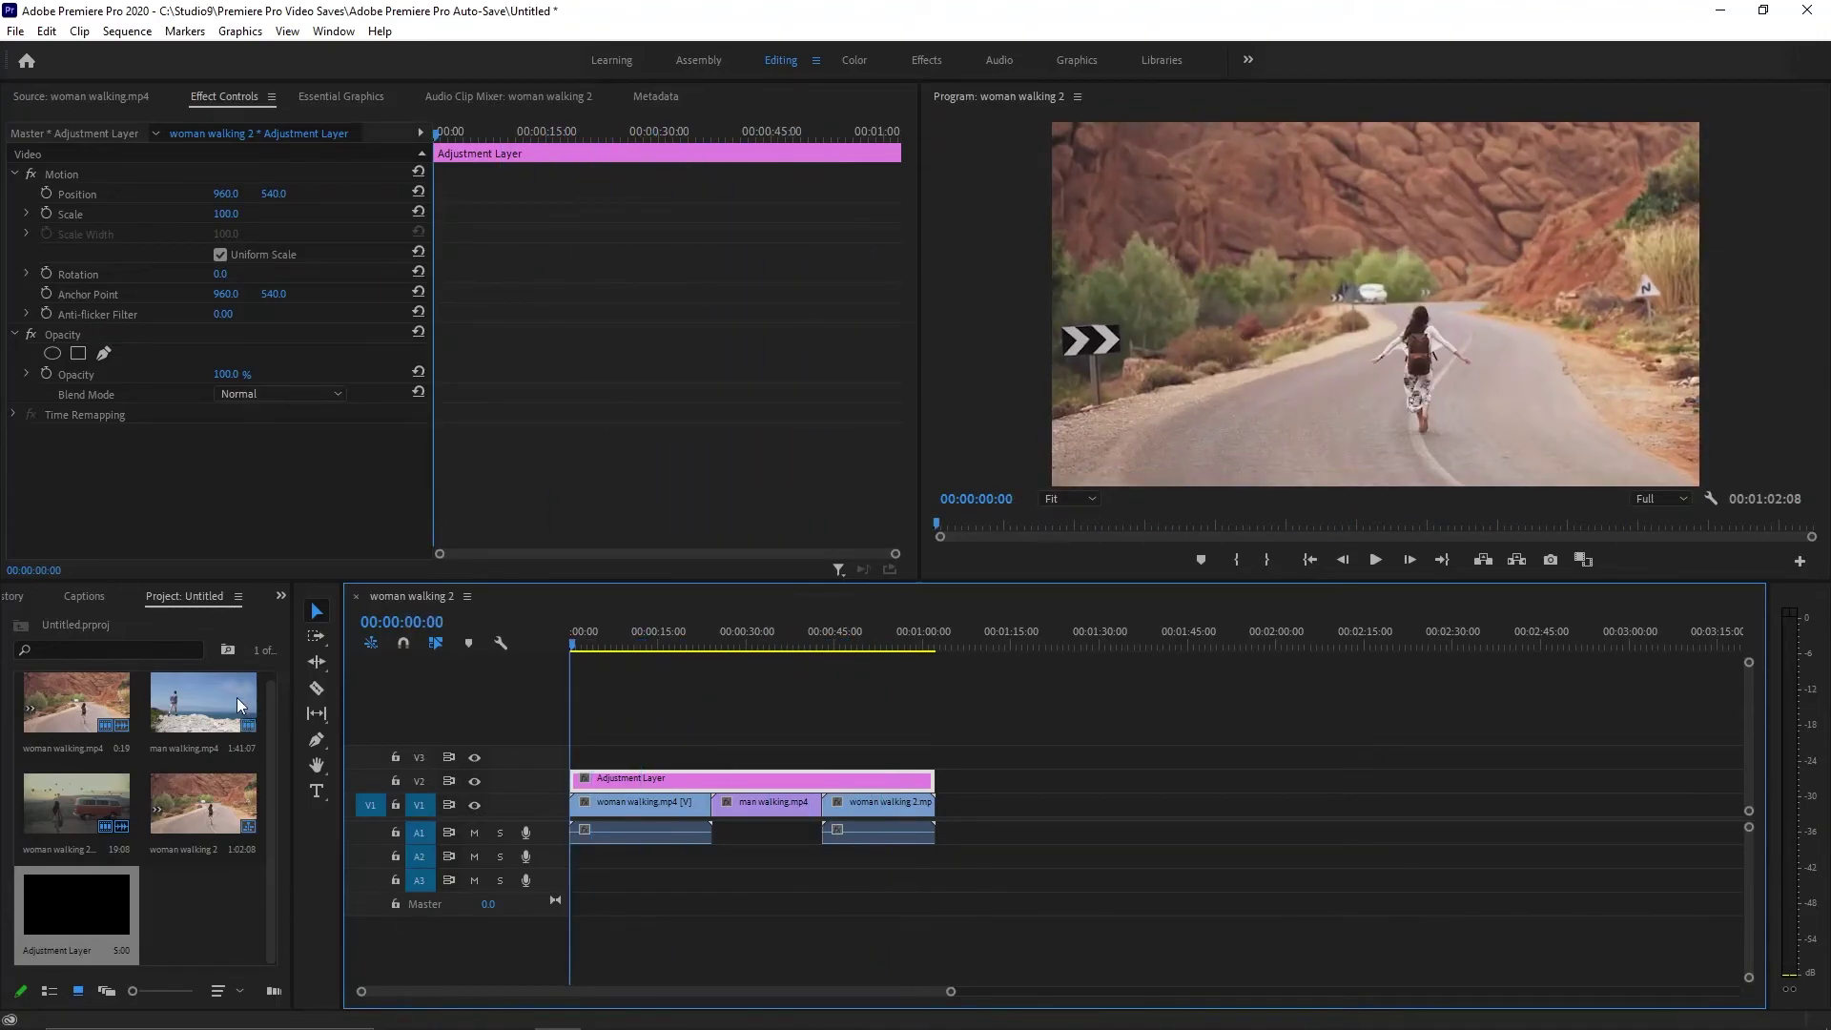
Step: Search the effects for "black", apply Black & White to the adjustment layer and scrub through the sequence to check it
click(280, 595)
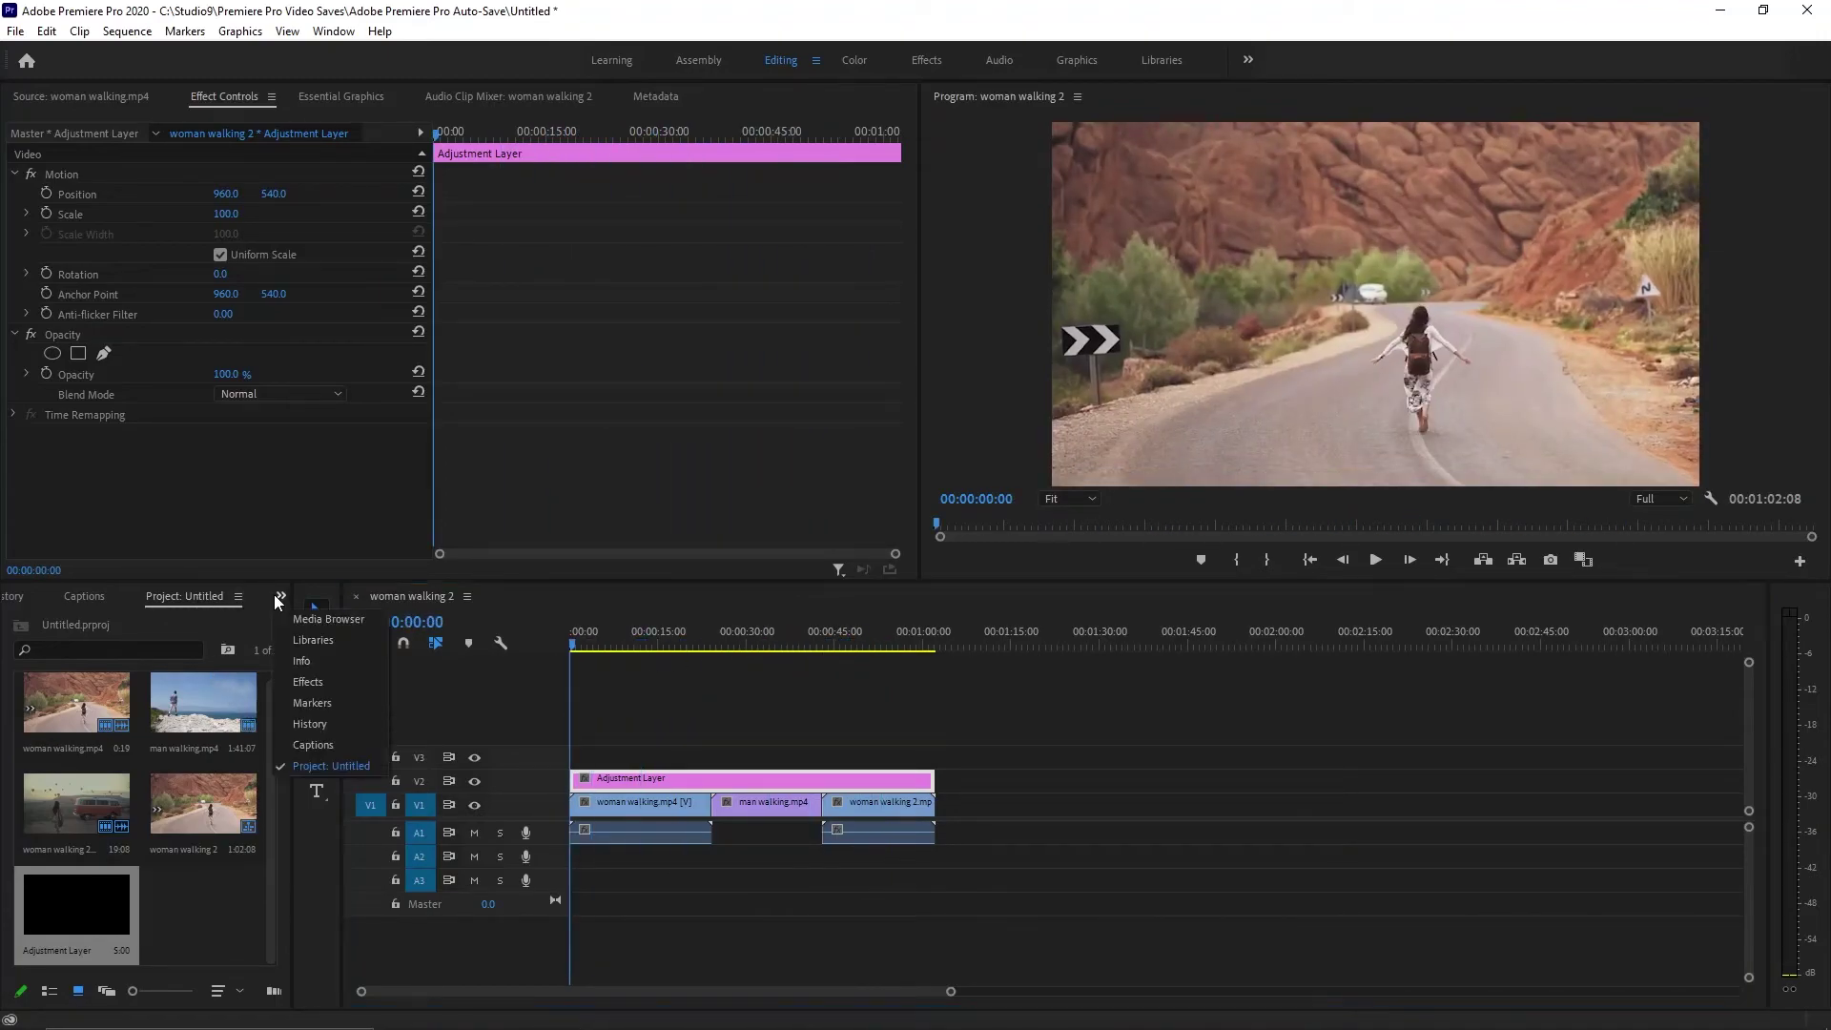
click(330, 689)
click(165, 617)
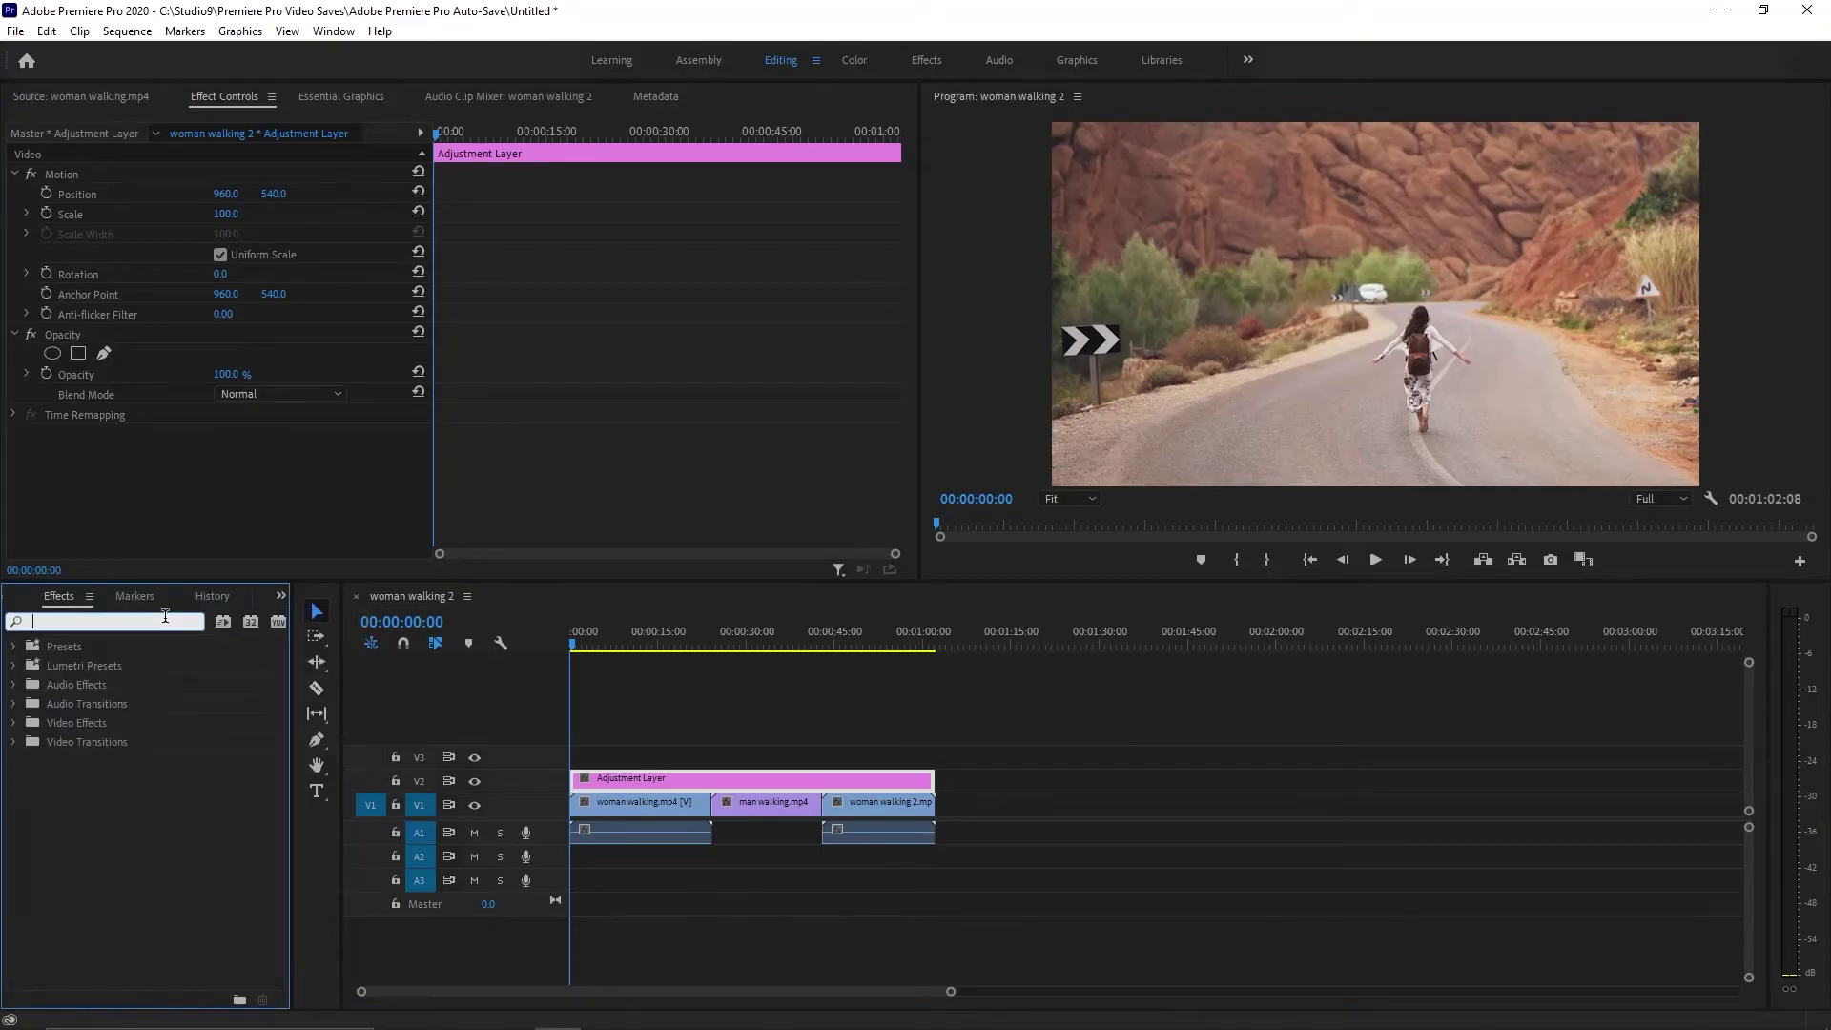
text(black)
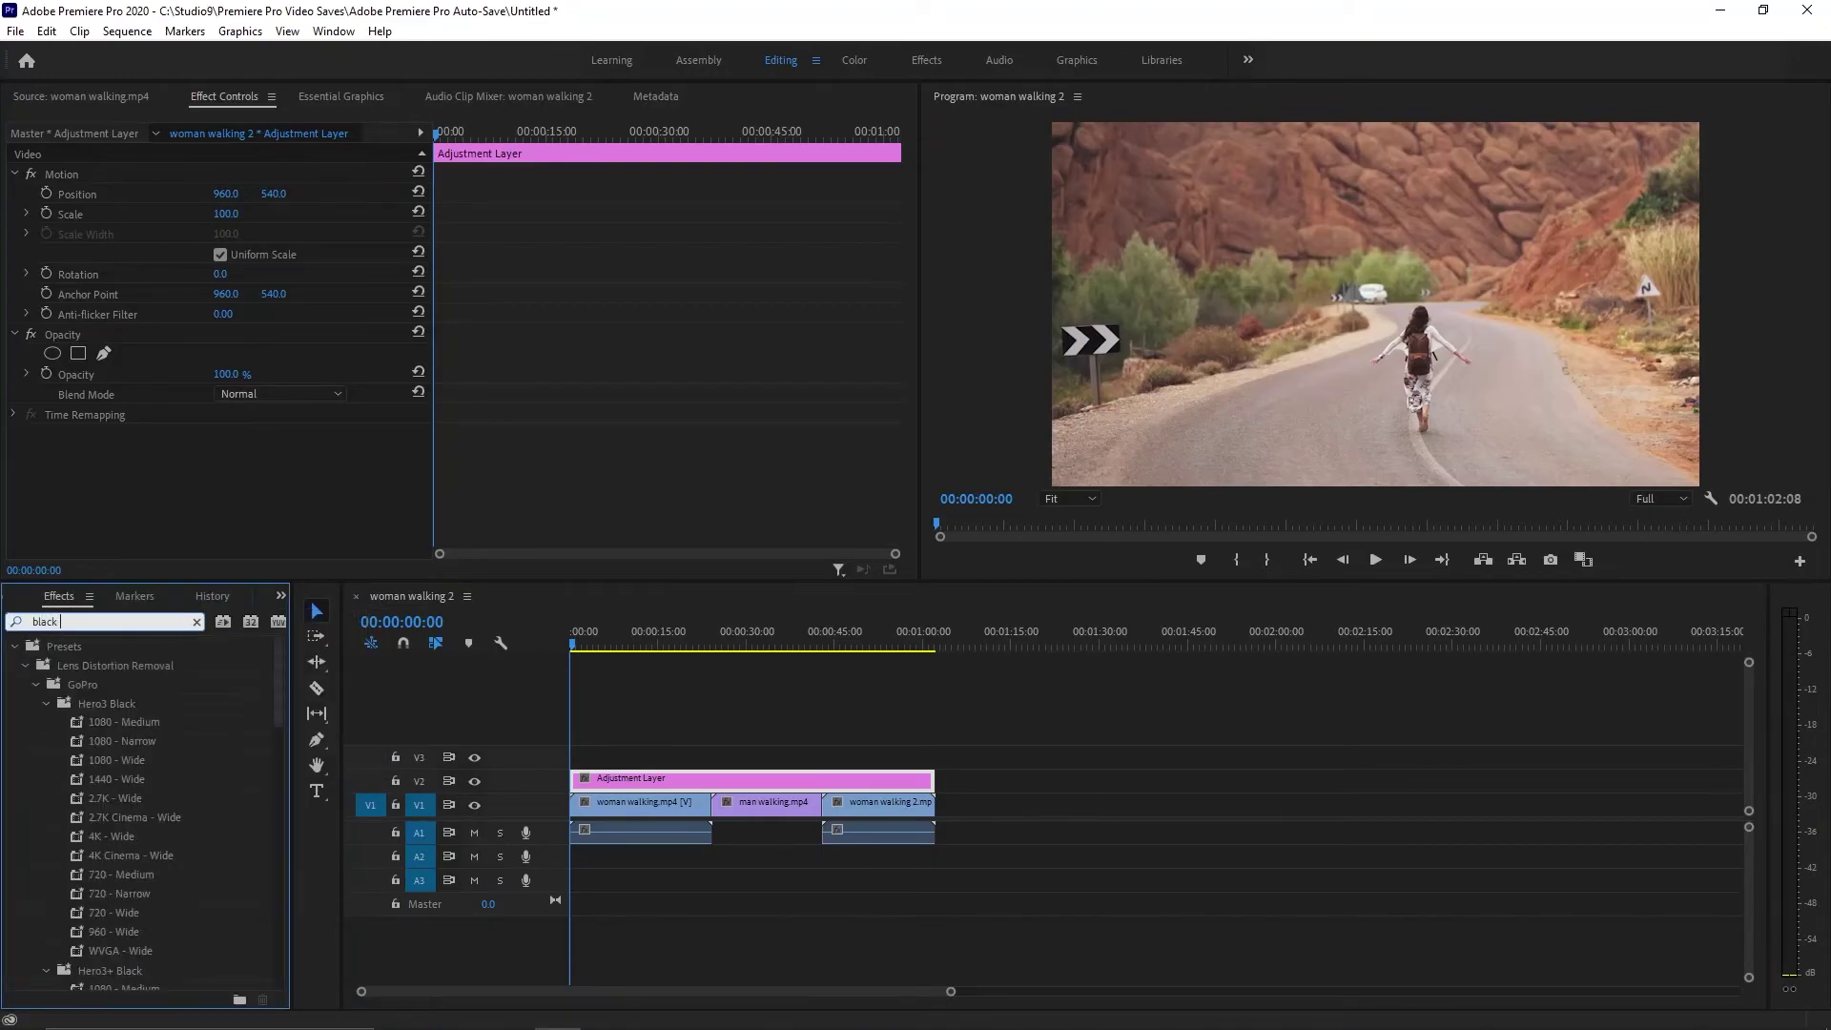
drag(277, 694, 255, 1011)
drag(93, 932, 619, 782)
drag(570, 643, 501, 666)
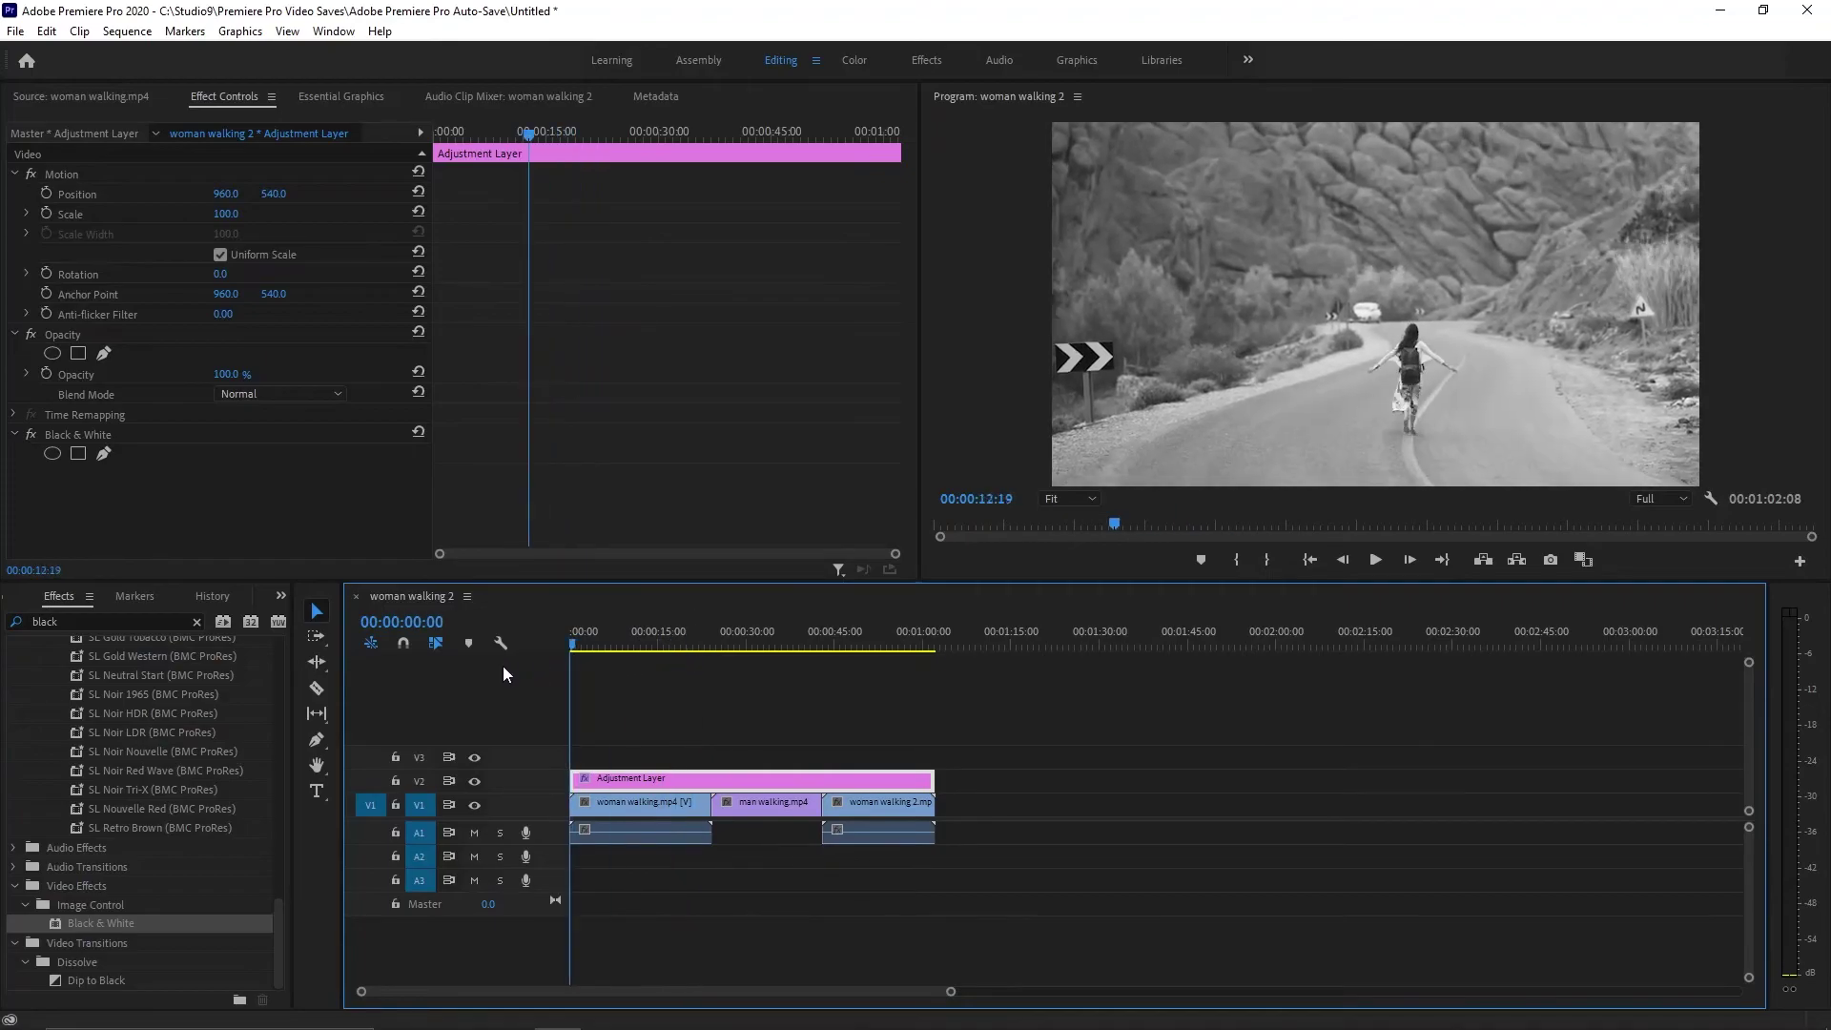
Step: Play back the sequence from its start, undo the Black & White effect on the adjustment layer and clear the effects search
key(space)
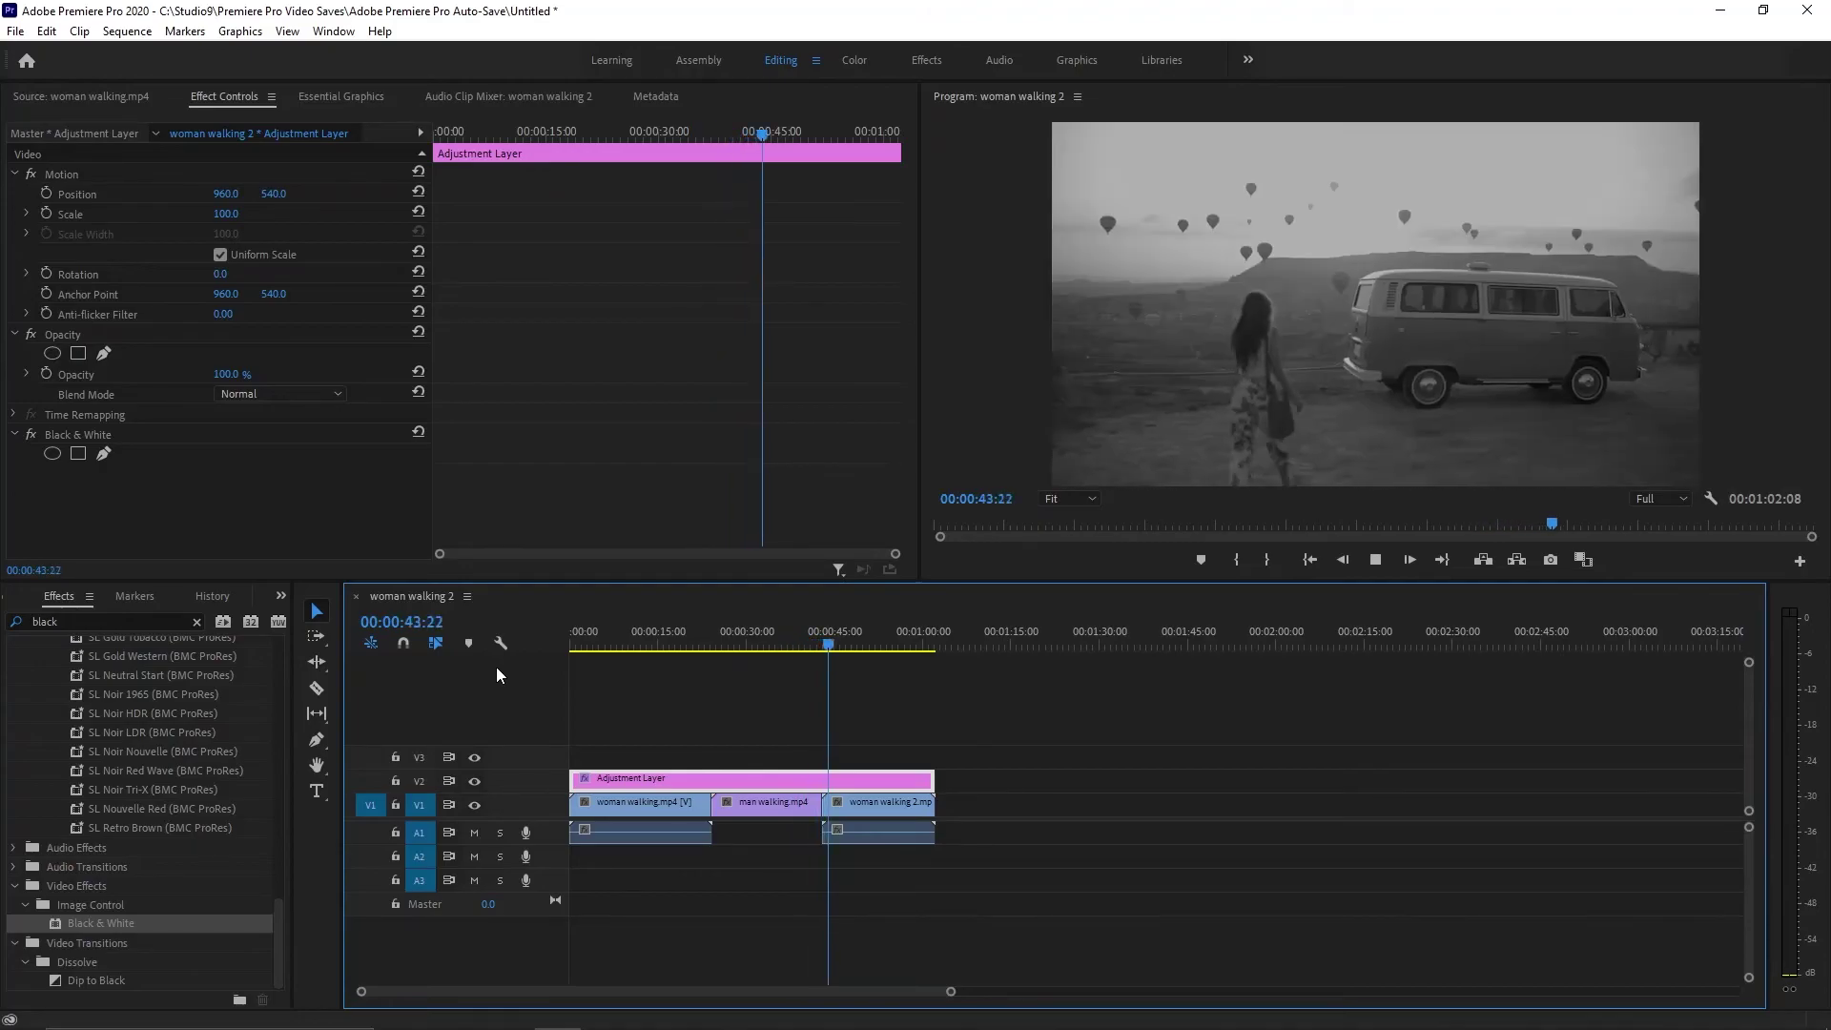
key(space)
key(ctrl+z)
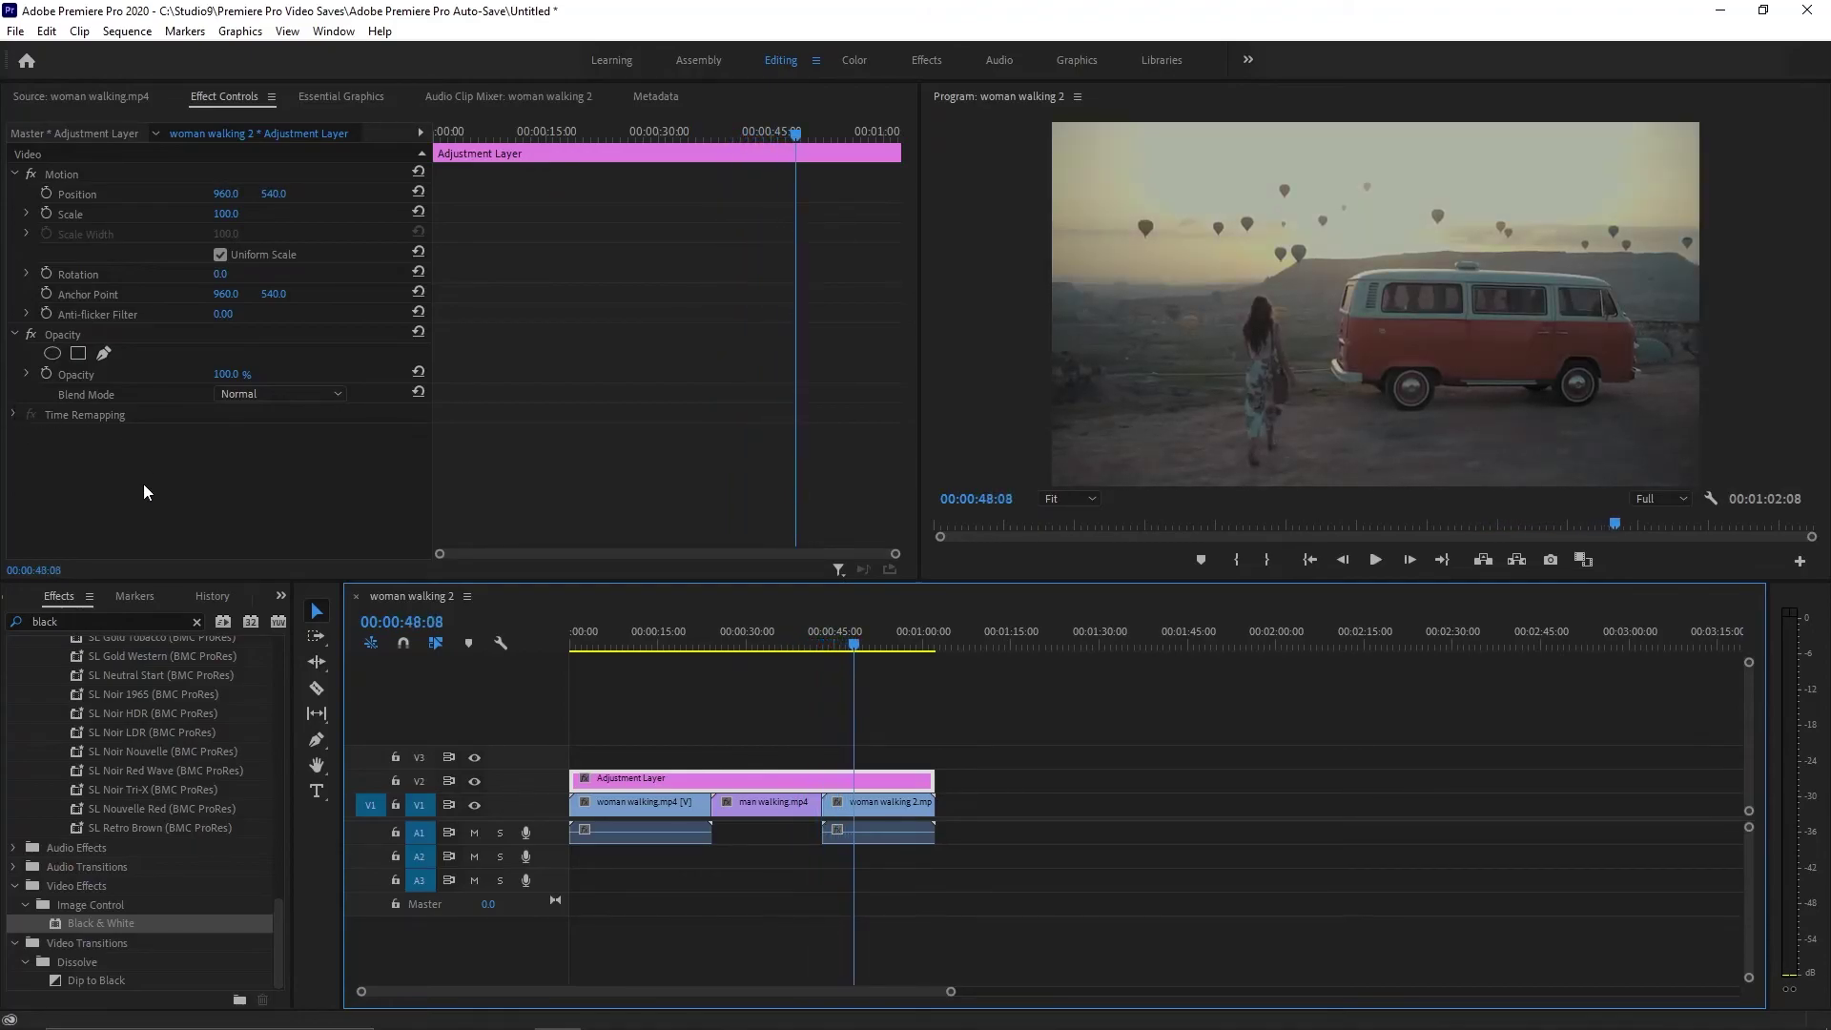
click(196, 624)
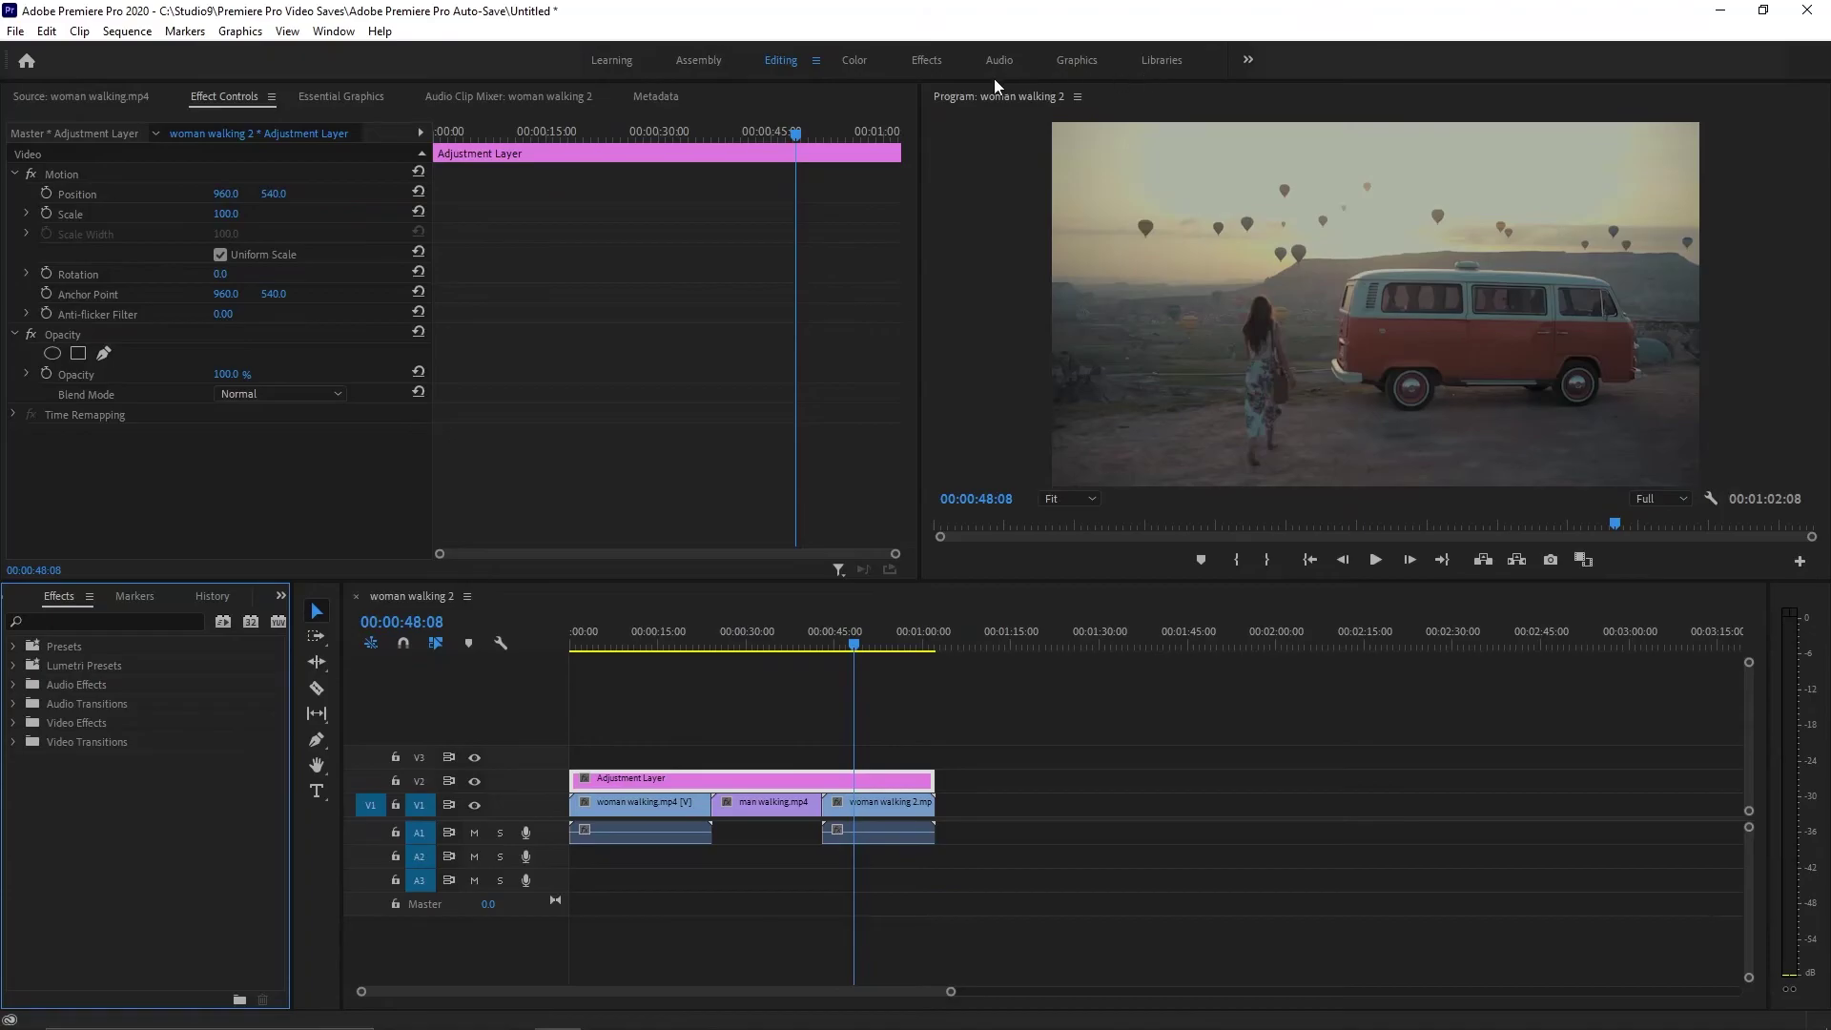
Step: Apply the Monochrome Fuji ETERNA 250D Kodak 2395 (by Adobe) Lumetri look to the adjustment layer and scrub through the clips to check it
click(853, 60)
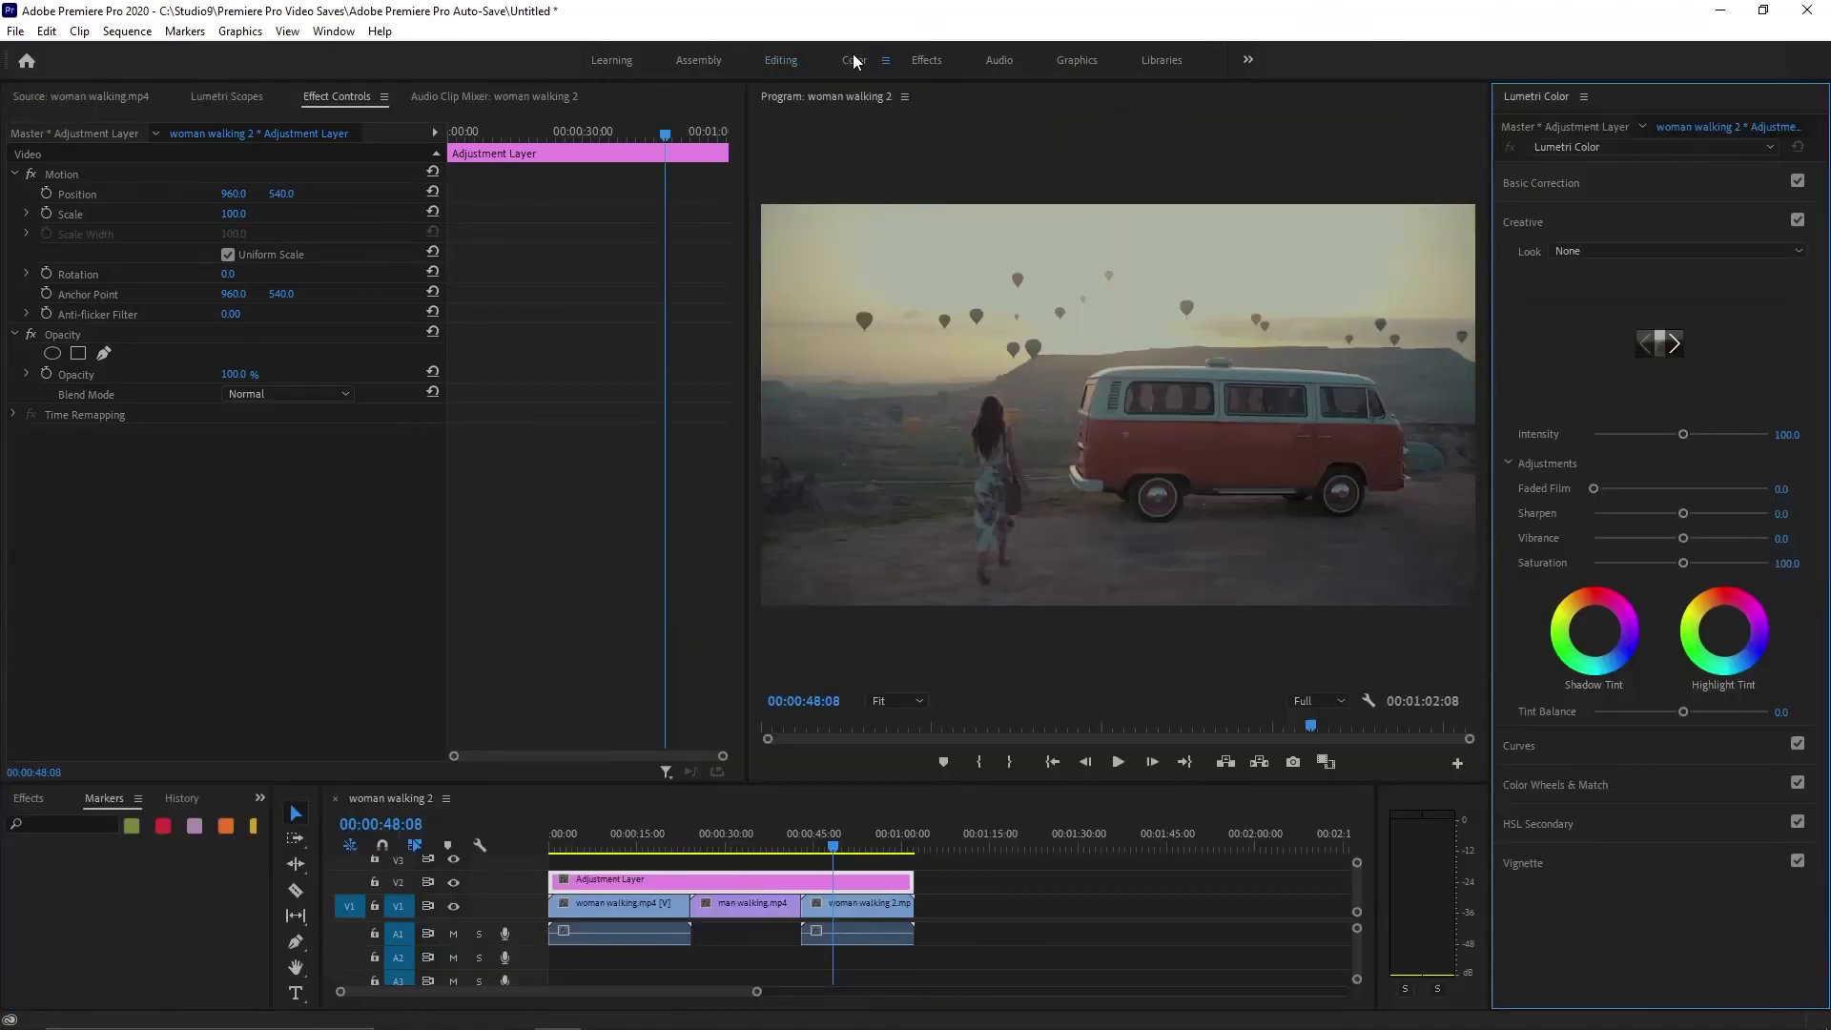
click(1793, 251)
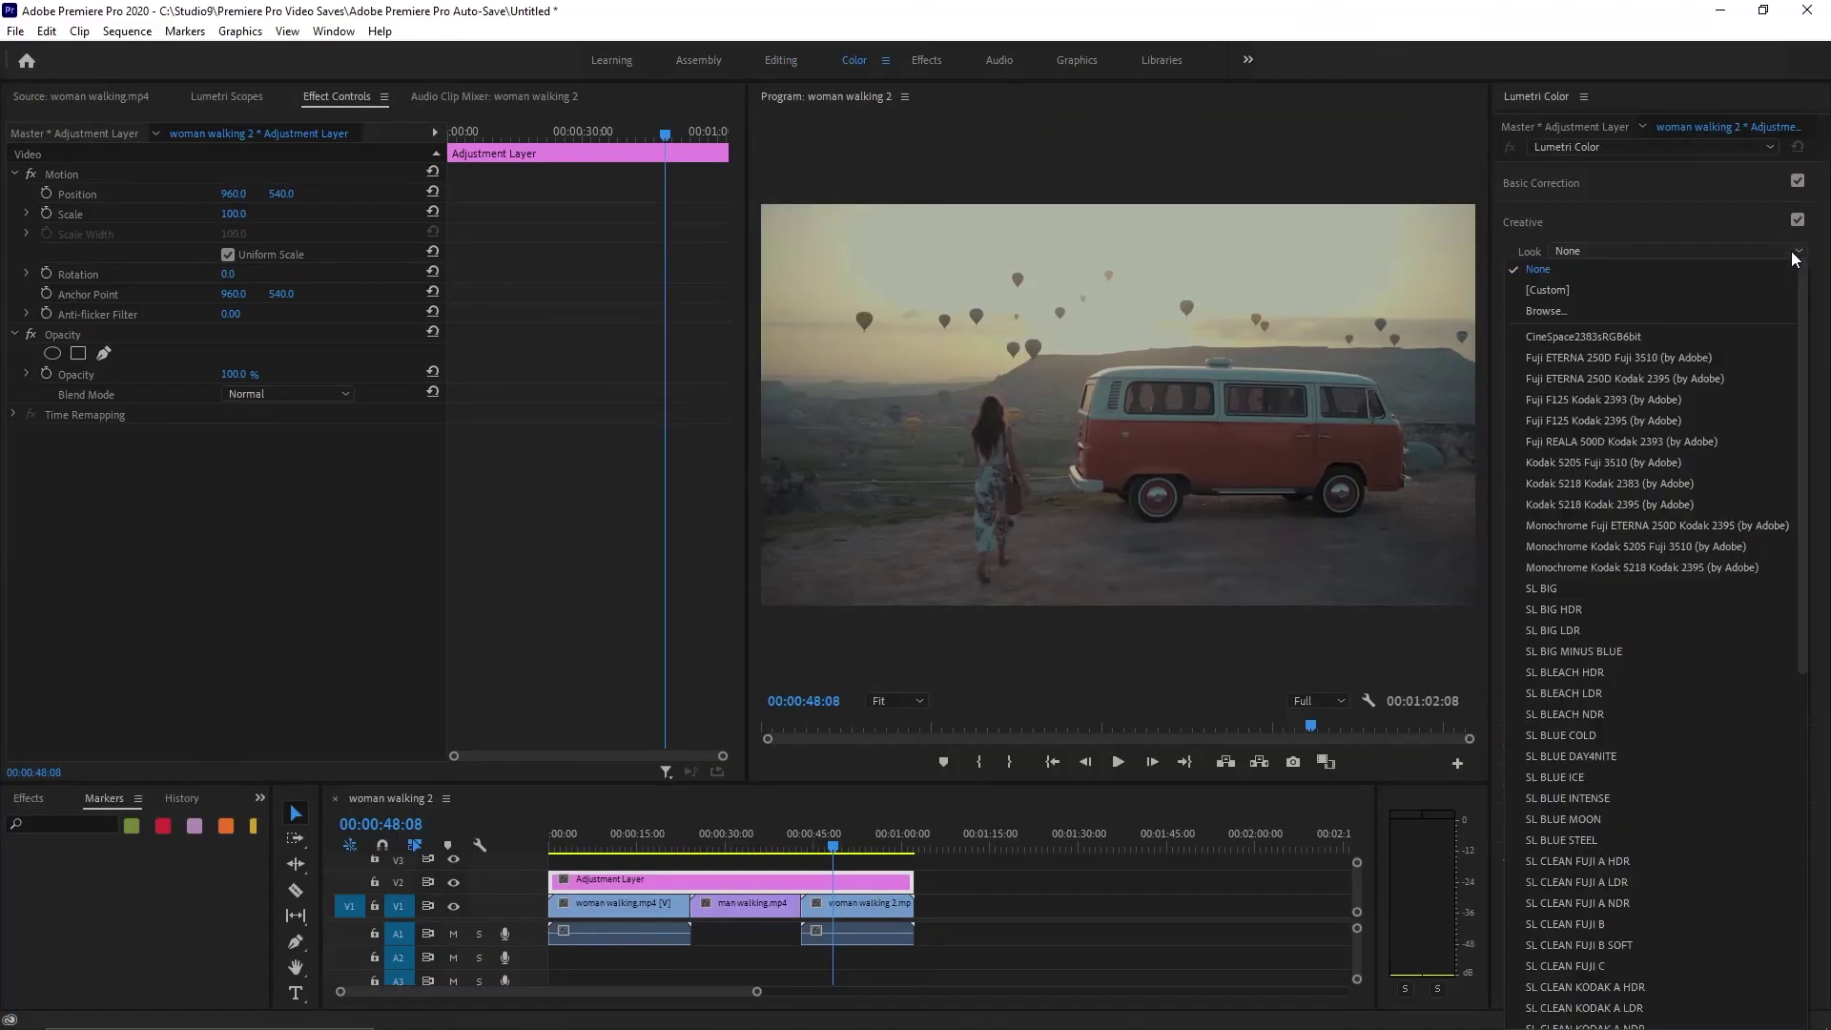
click(1658, 520)
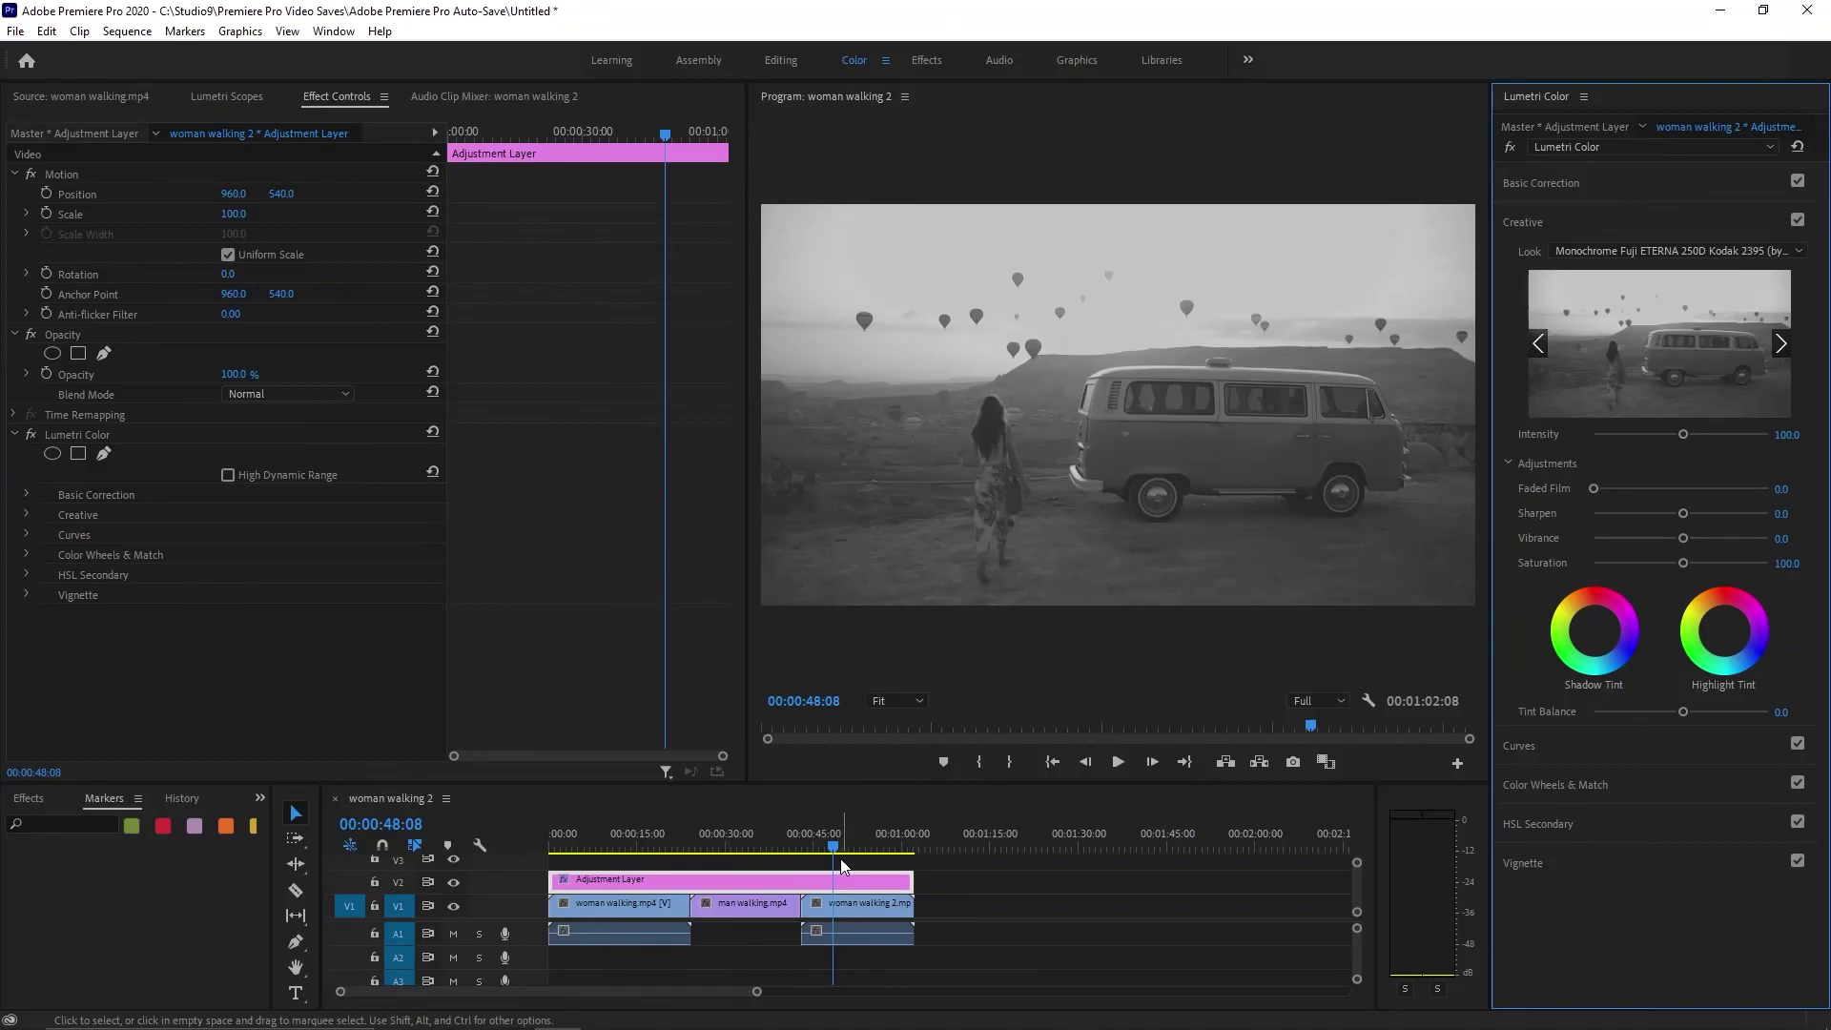
drag(833, 849, 788, 810)
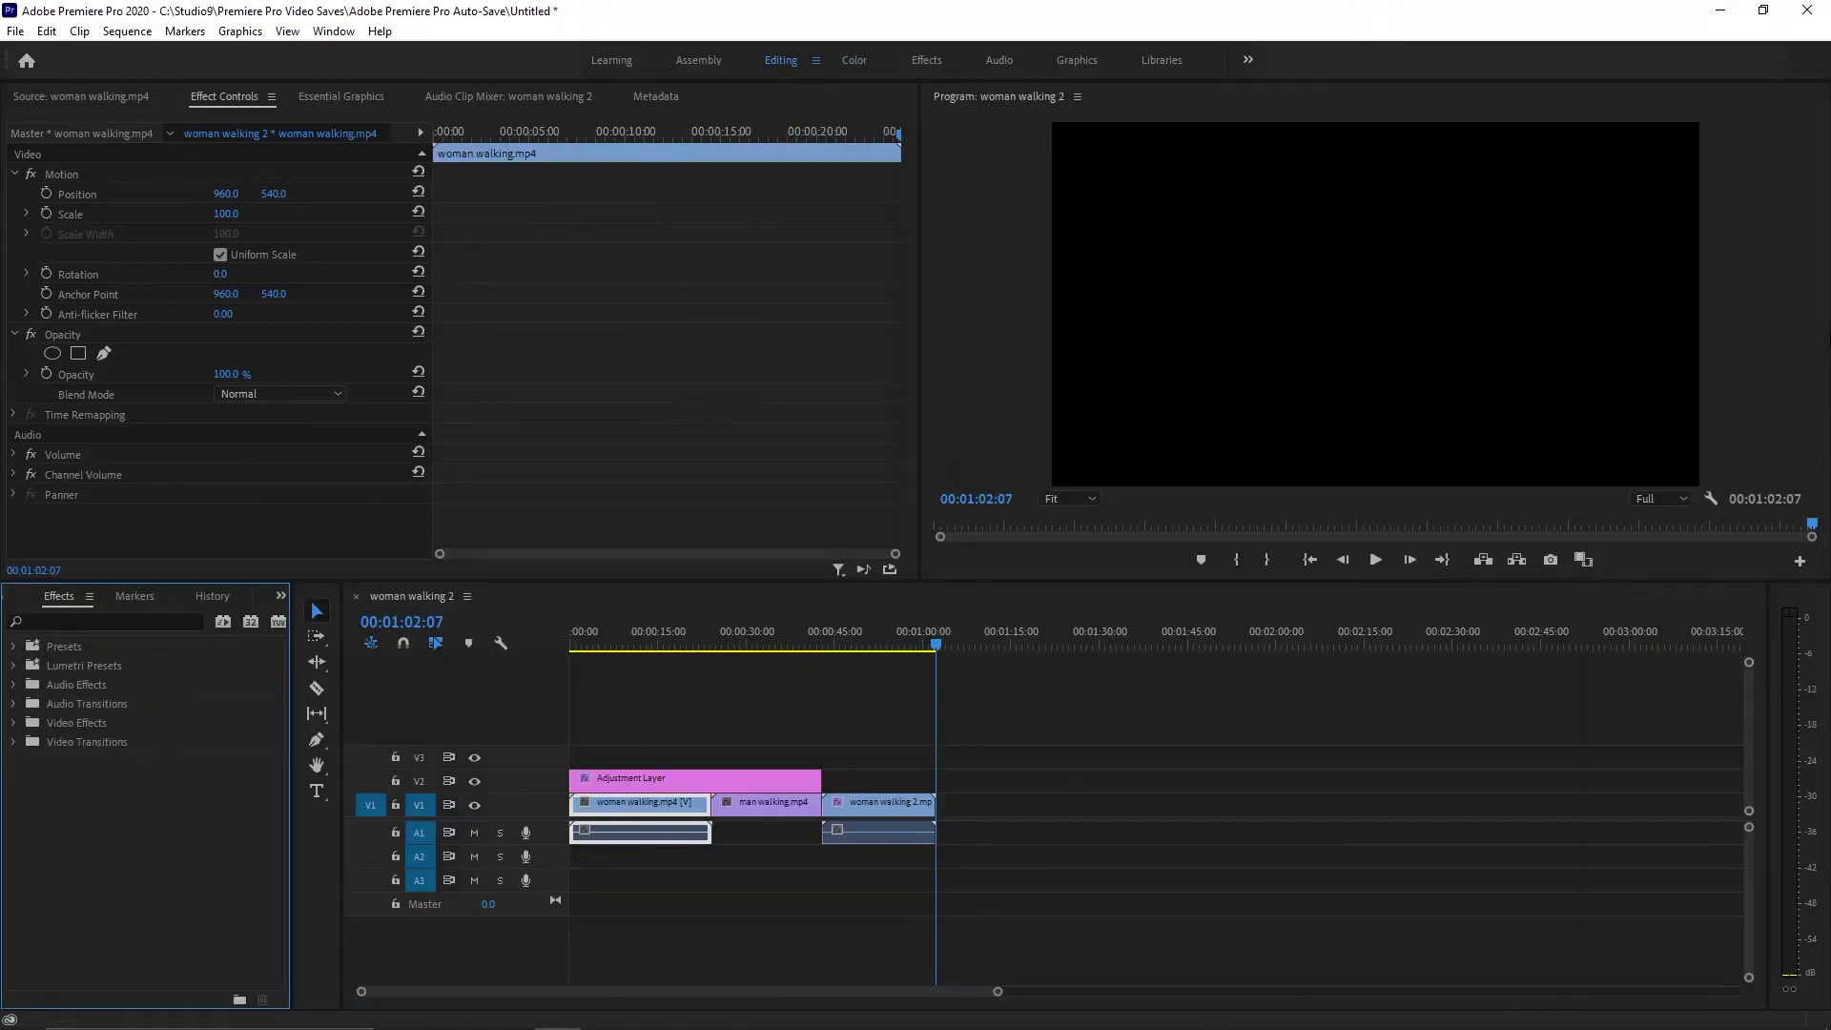